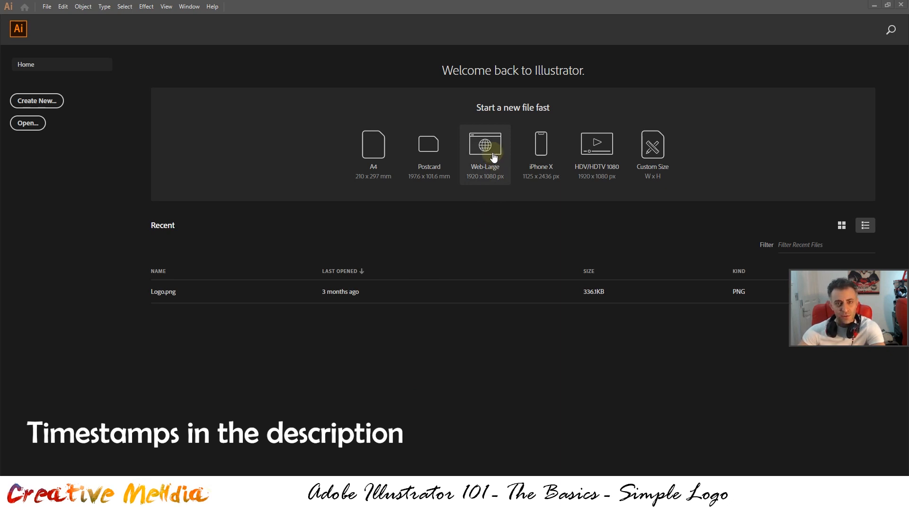
# - Create a new document from the Web-Large 1920 x 1080 px preset and close the extra Untitled-6 document
pyautogui.click(492, 156)
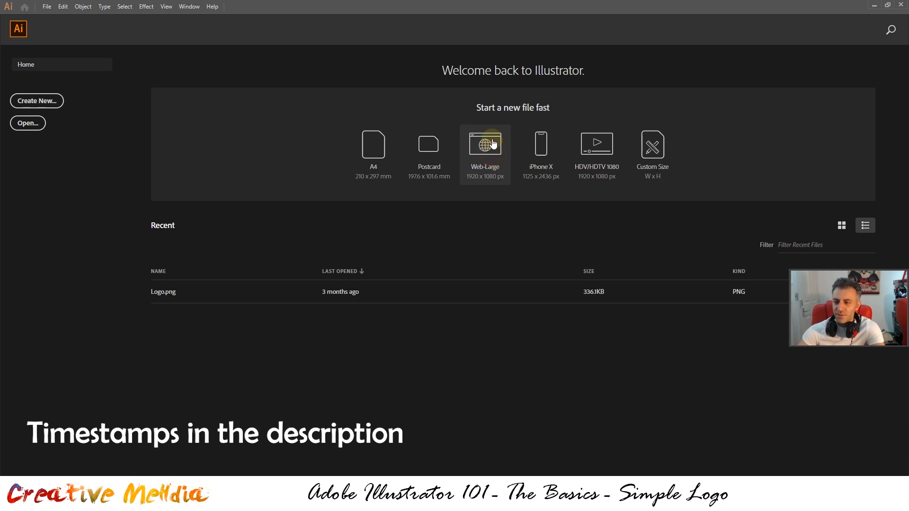
pyautogui.click(490, 143)
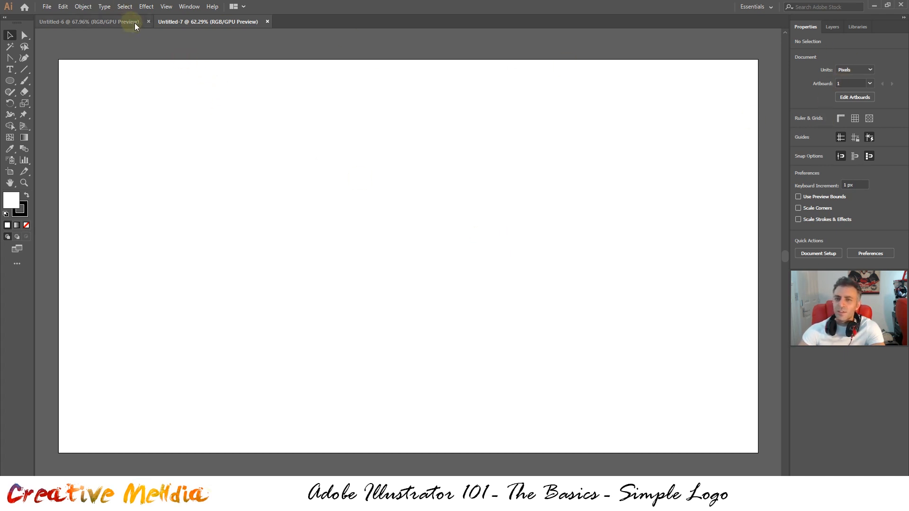
pyautogui.click(146, 21)
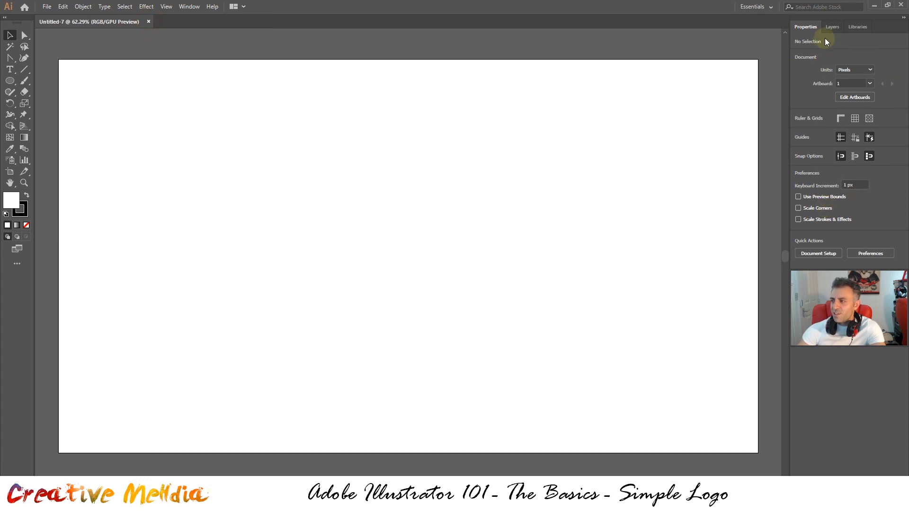
pyautogui.click(832, 27)
pyautogui.click(803, 27)
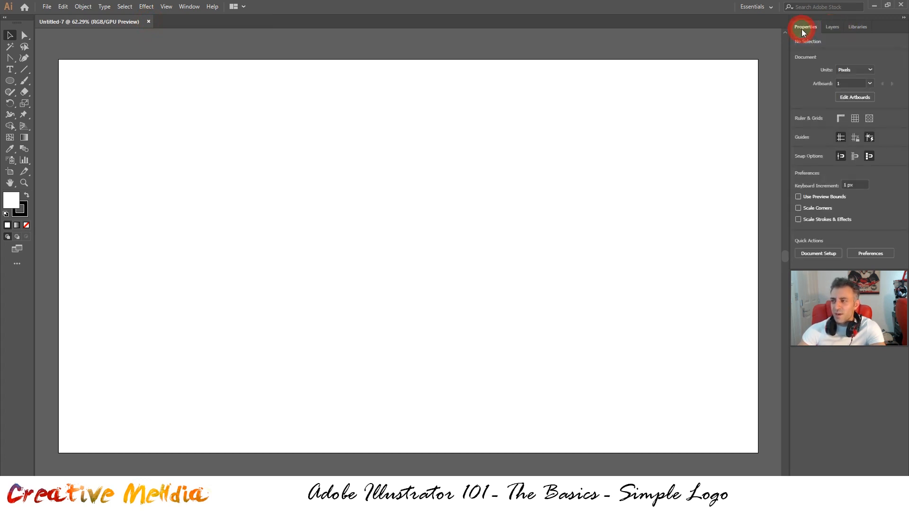
pyautogui.click(767, 9)
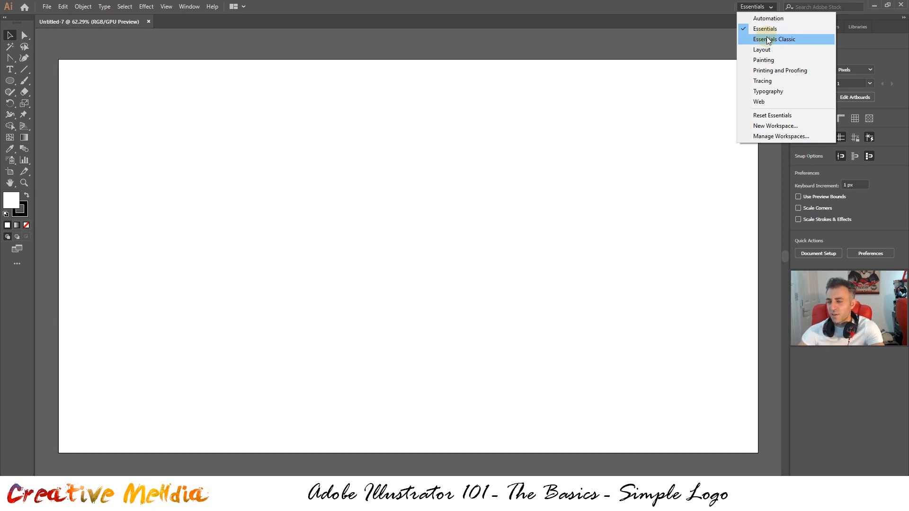
pyautogui.click(682, 10)
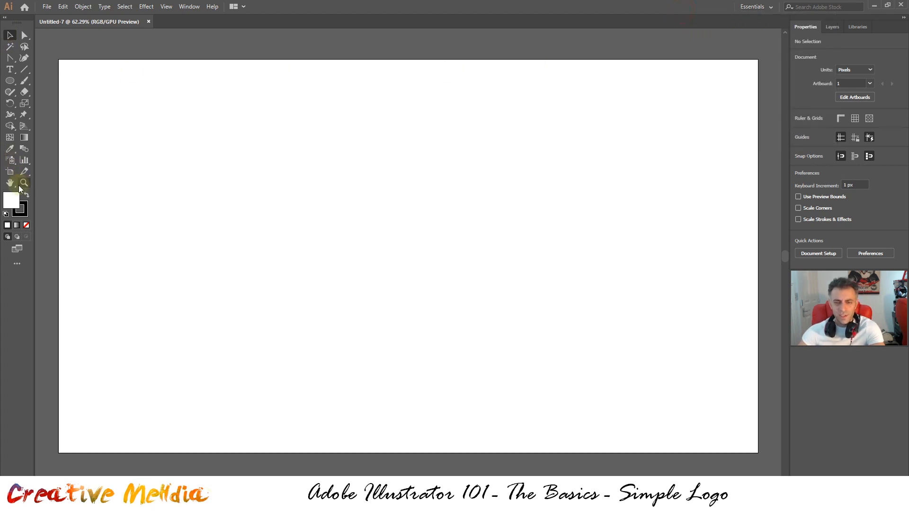
# - Look through the complete list of tools and switch the toolbar to the Basic set
pyautogui.click(23, 264)
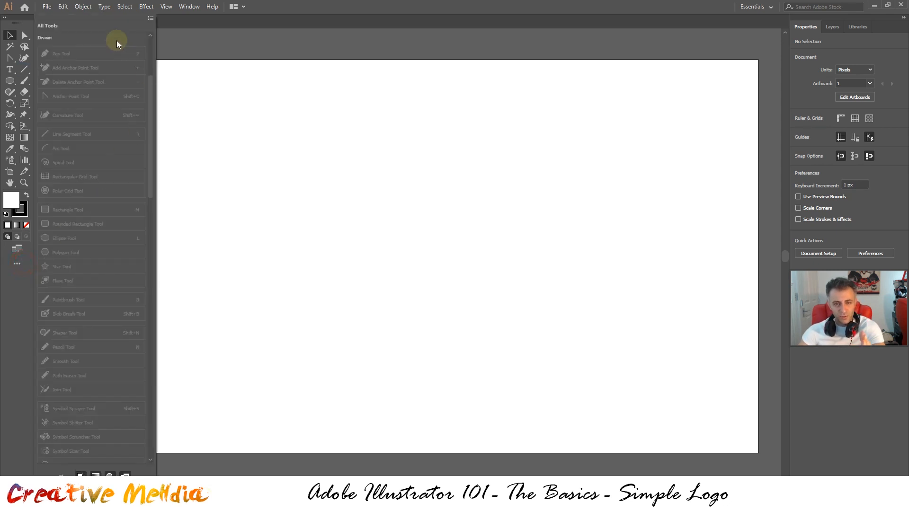
pyautogui.scroll(-8, 110, 116)
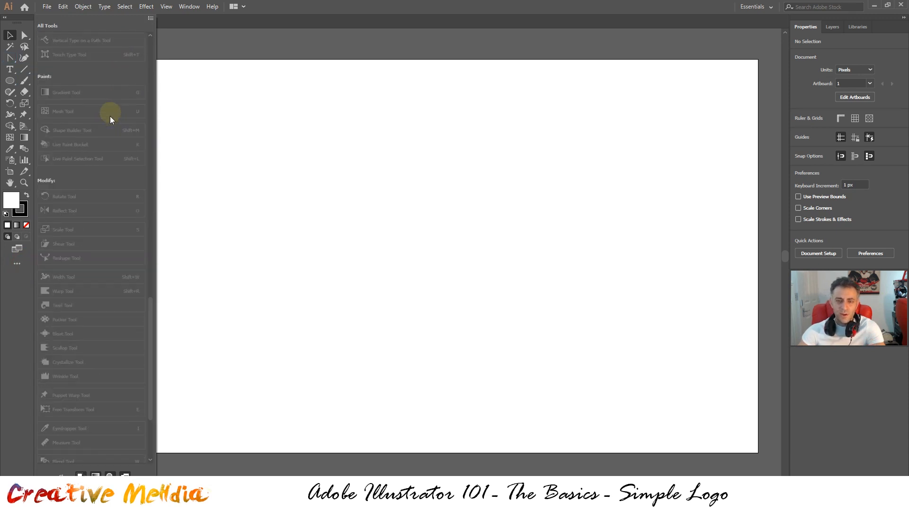
pyautogui.scroll(10, 111, 104)
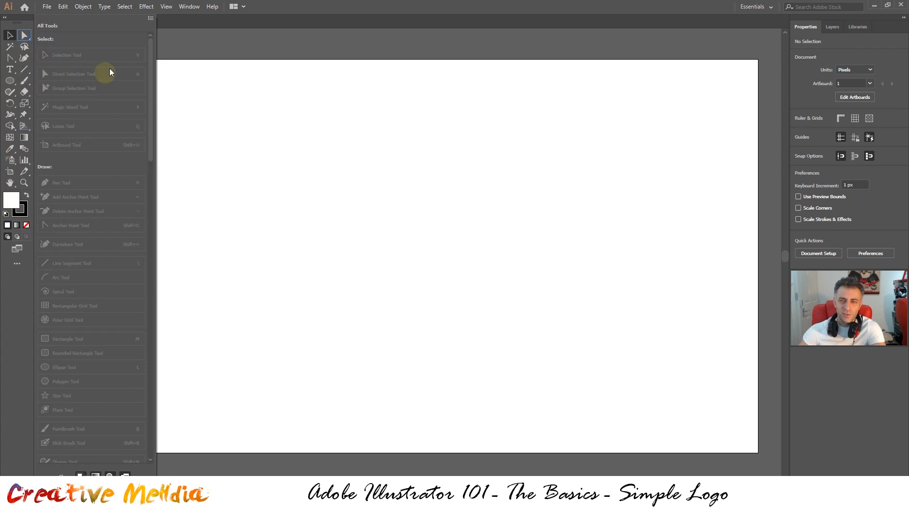
pyautogui.click(151, 18)
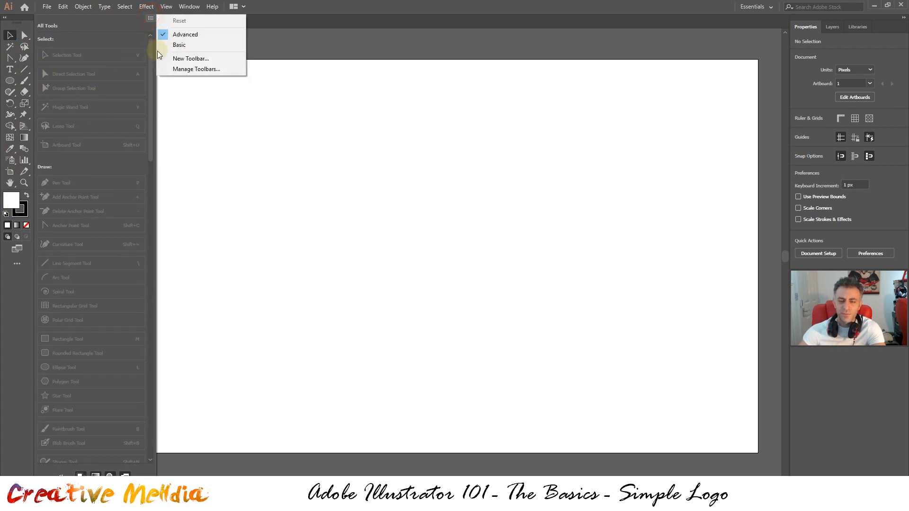
pyautogui.click(203, 44)
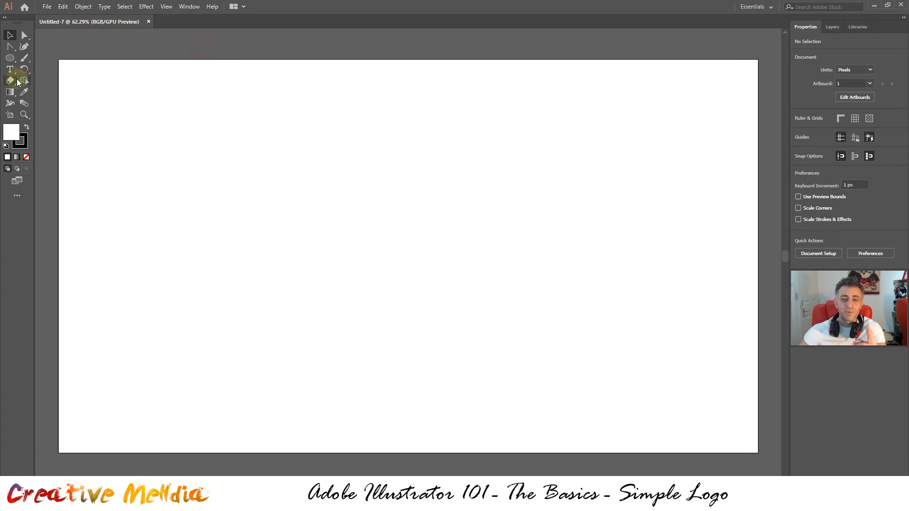
# - Return the toolbar to the Advanced set of tools
pyautogui.click(22, 196)
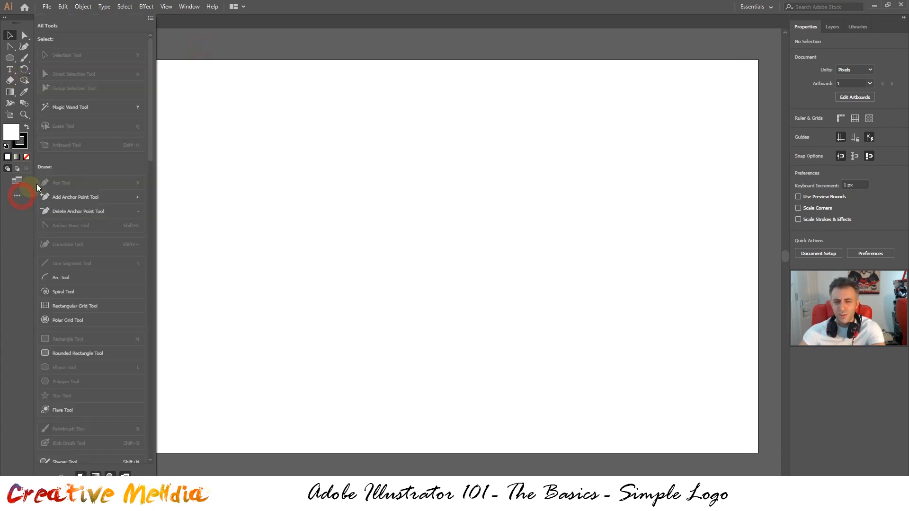
pyautogui.click(151, 18)
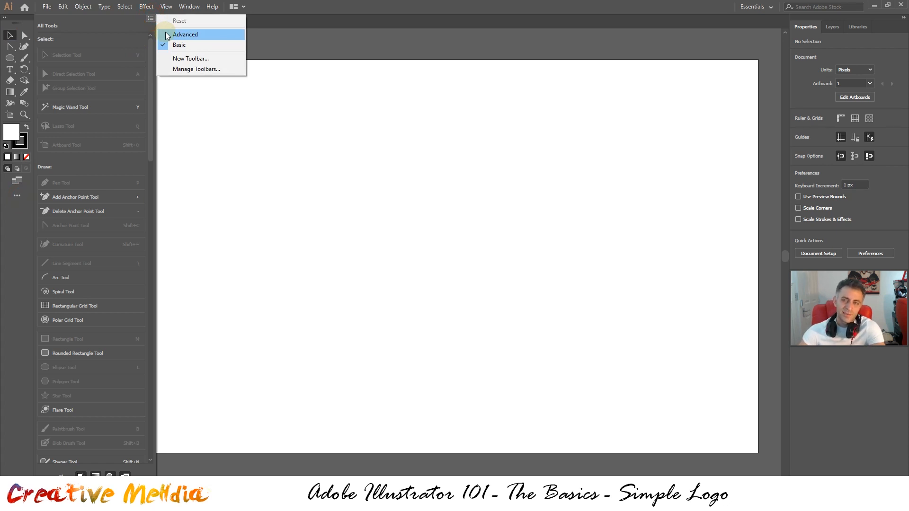
pyautogui.click(166, 34)
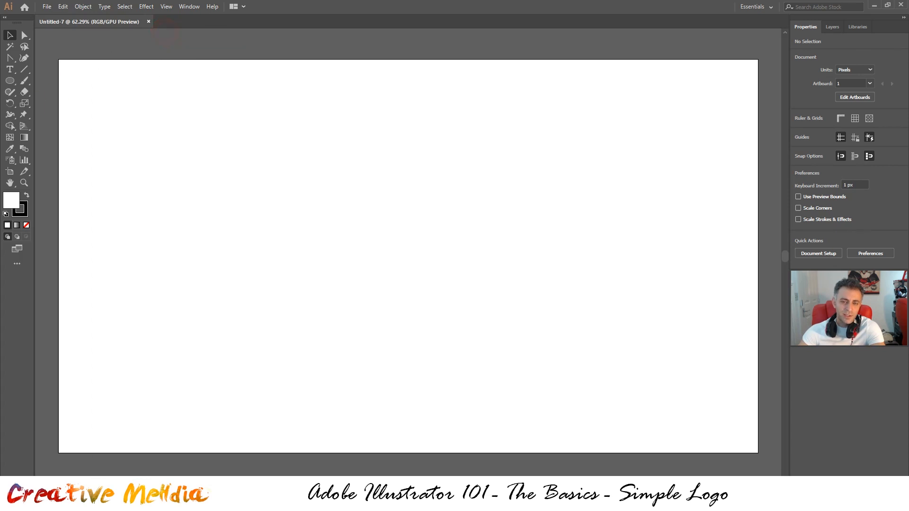
# - Examine the Type and Direct Selection tools and the shape tools grouped with the Rectangle tool
pyautogui.moveTo(9, 80); pyautogui.dragTo(47, 80)
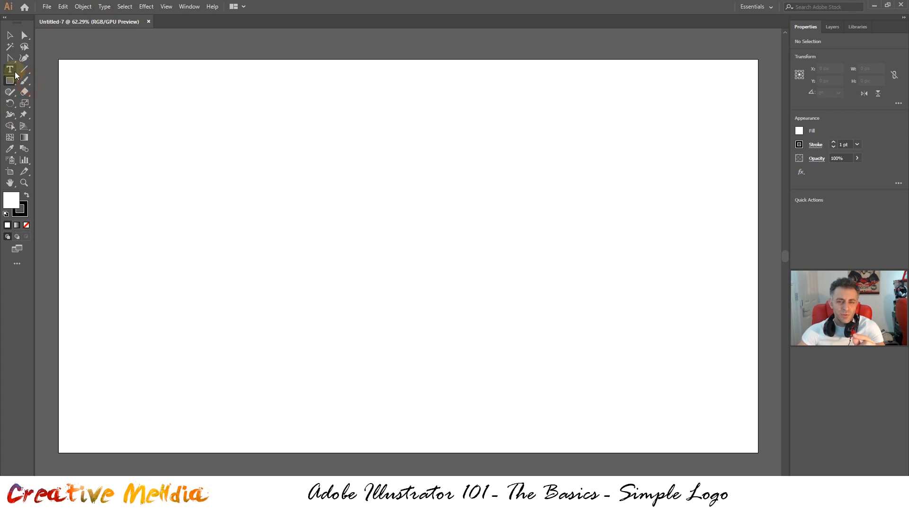
pyautogui.moveTo(15, 75)
pyautogui.mouseDown()
pyautogui.moveTo(10, 57)
pyautogui.moveTo(43, 56)
pyautogui.moveTo(13, 60)
pyautogui.moveTo(37, 74)
pyautogui.moveTo(7, 77)
pyautogui.moveTo(9, 70)
pyautogui.mouseUp()
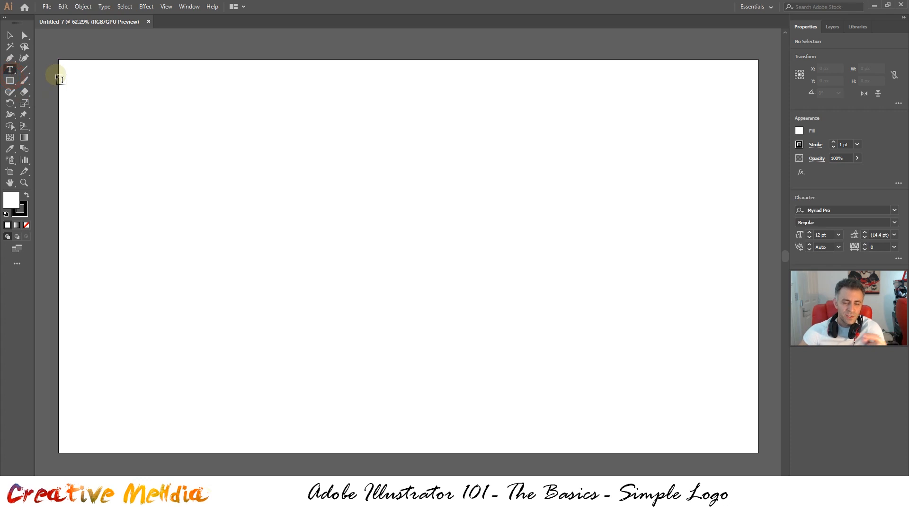
pyautogui.moveTo(24, 35)
pyautogui.mouseDown()
pyautogui.moveTo(34, 40)
pyautogui.moveTo(27, 38)
pyautogui.mouseUp()
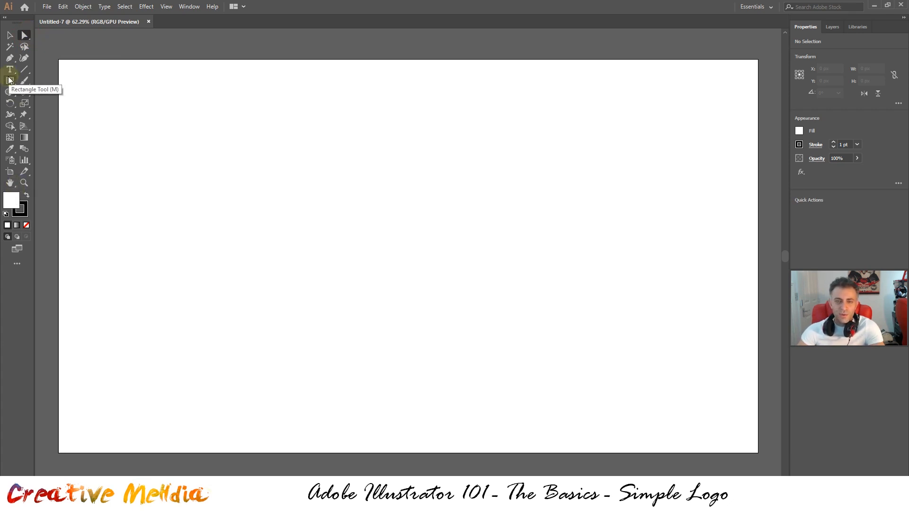
pyautogui.moveTo(9, 80); pyautogui.dragTo(14, 87)
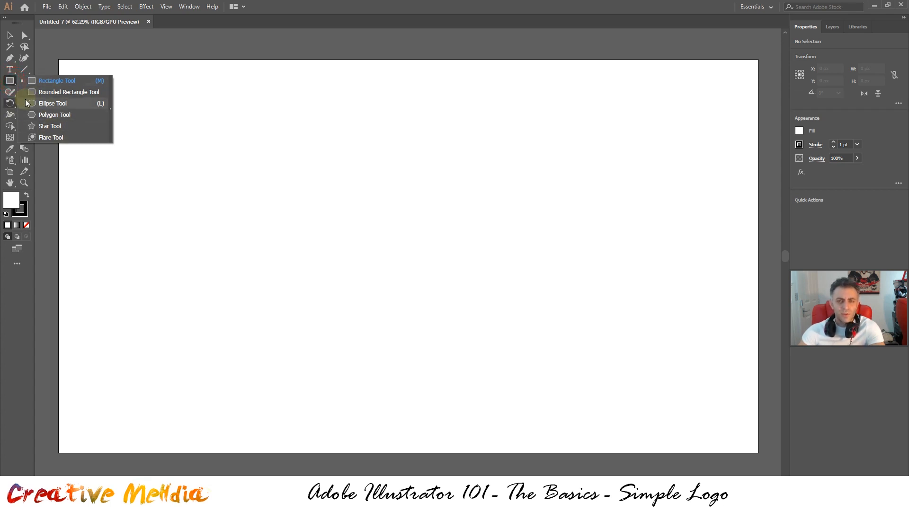
pyautogui.click(15, 82)
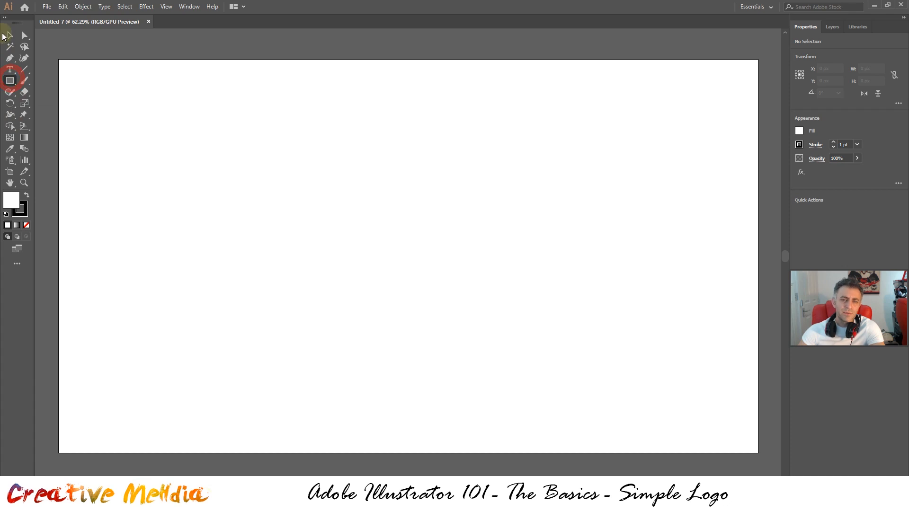
# - Compare the Selection and Direct Selection tools and examine the anchor point tools grouped with the Pen tool
pyautogui.click(11, 36)
pyautogui.click(23, 36)
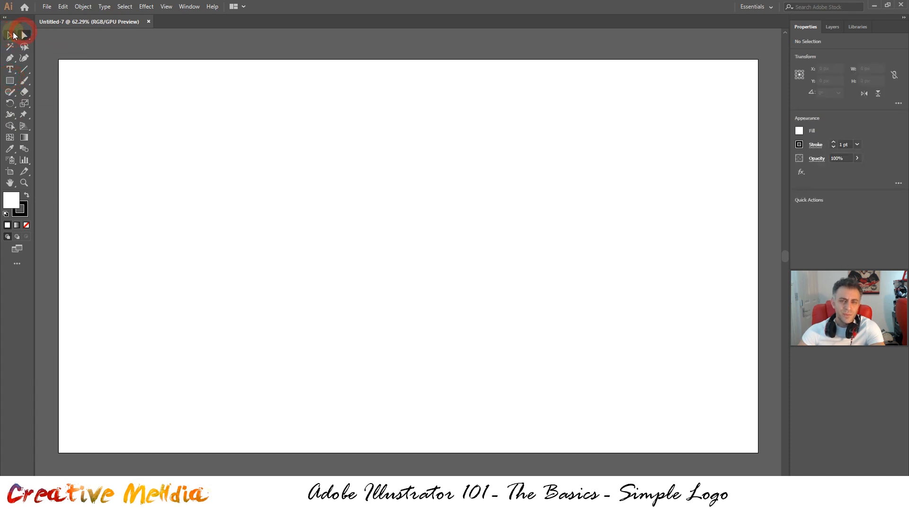
pyautogui.click(11, 36)
pyautogui.click(22, 37)
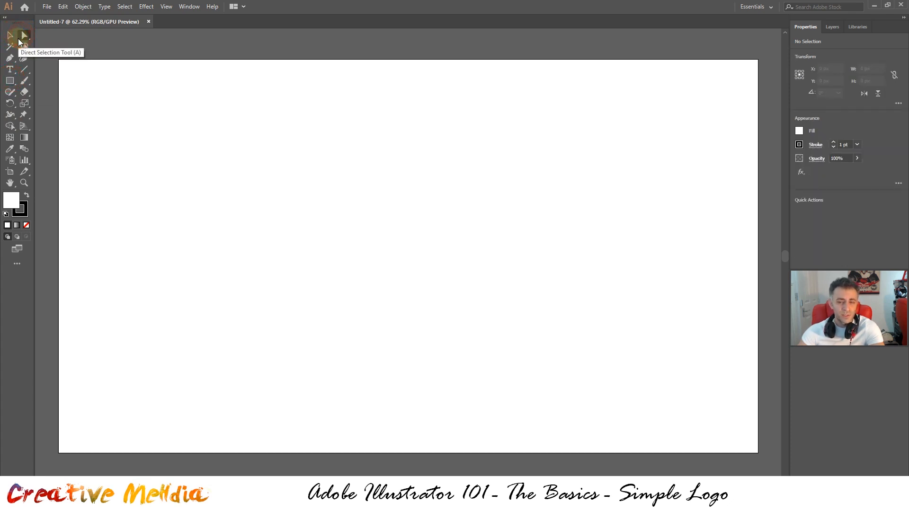
pyautogui.click(10, 59)
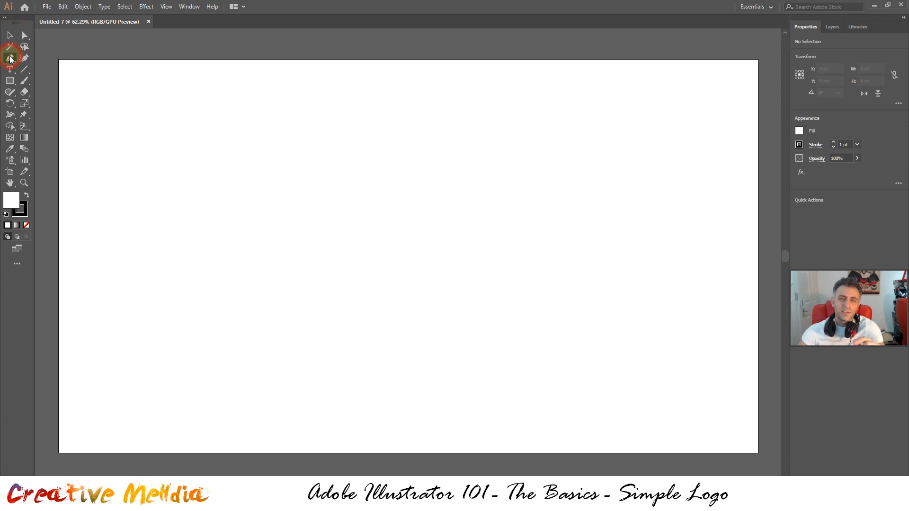
pyautogui.click(10, 57)
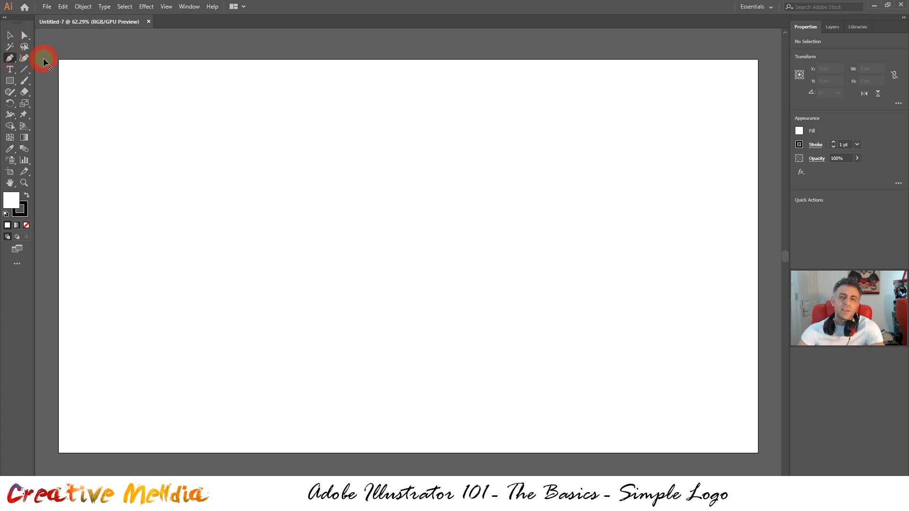
pyautogui.moveTo(12, 56)
pyautogui.mouseDown()
pyautogui.moveTo(60, 78)
pyautogui.moveTo(45, 86)
pyautogui.moveTo(12, 59)
pyautogui.mouseUp()
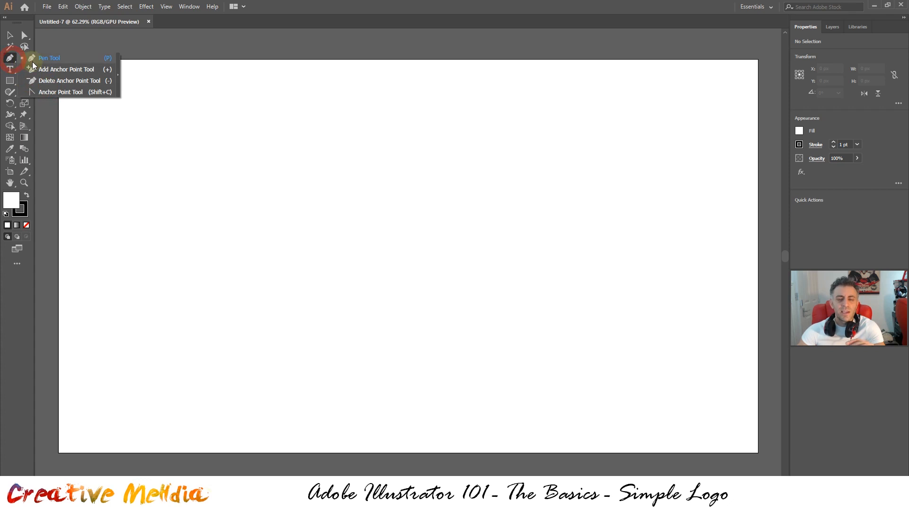
pyautogui.click(7, 60)
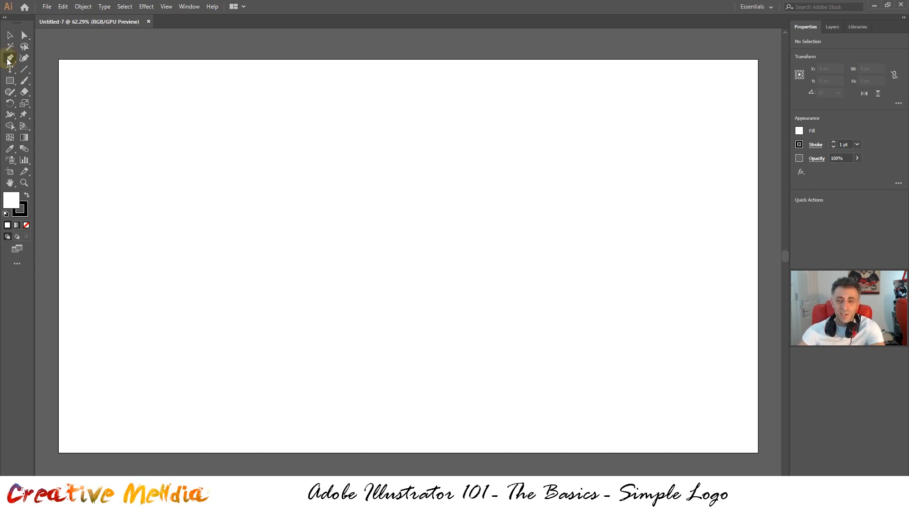
pyautogui.click(10, 35)
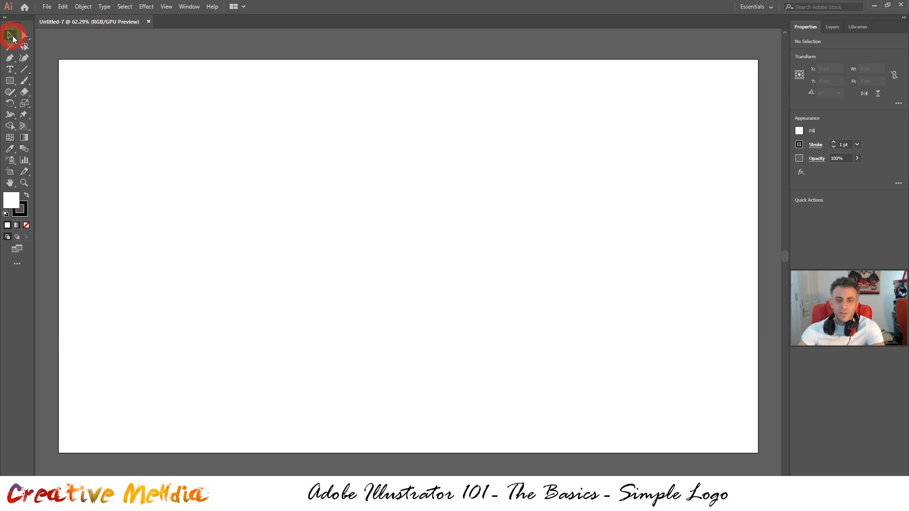
# - Draw four rectangles across the upper artboard, the first about 408 x 260 px, and two squares below them, the smaller about 182 px wide
pyautogui.click(10, 81)
pyautogui.moveTo(12, 84); pyautogui.dragTo(29, 81)
pyautogui.moveTo(125, 99); pyautogui.dragTo(273, 194)
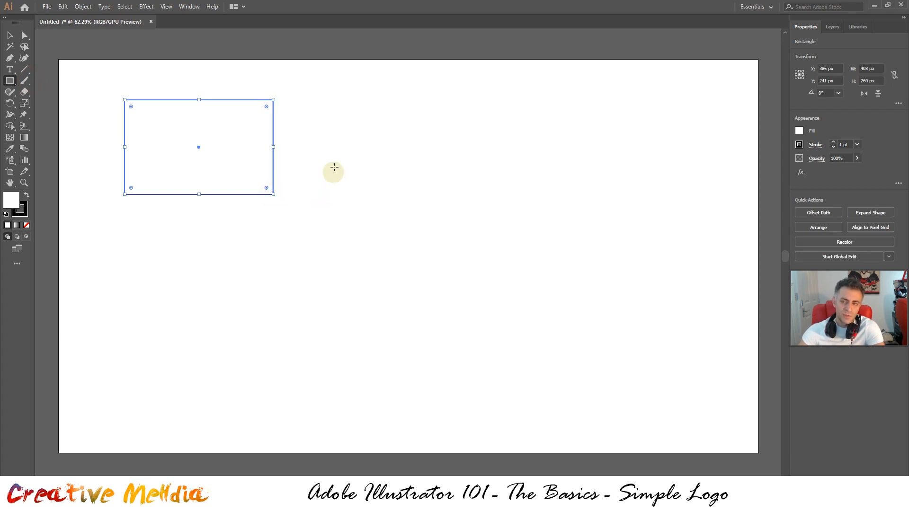
pyautogui.moveTo(312, 126); pyautogui.dragTo(352, 193)
pyautogui.moveTo(396, 112); pyautogui.dragTo(497, 194)
pyautogui.moveTo(547, 101); pyautogui.dragTo(631, 162)
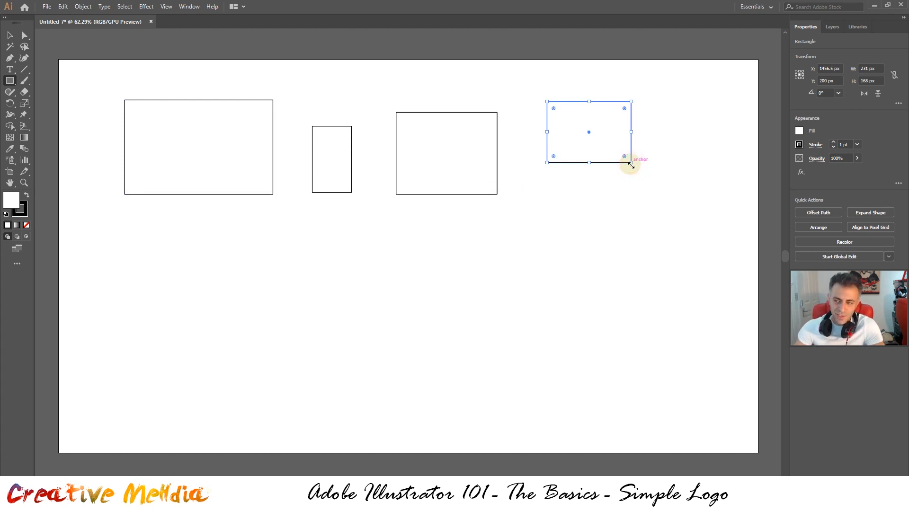
pyautogui.moveTo(328, 232); pyautogui.dragTo(397, 317)
pyautogui.moveTo(217, 209)
pyautogui.mouseDown()
pyautogui.moveTo(282, 259)
pyautogui.moveTo(283, 275)
pyautogui.mouseUp()
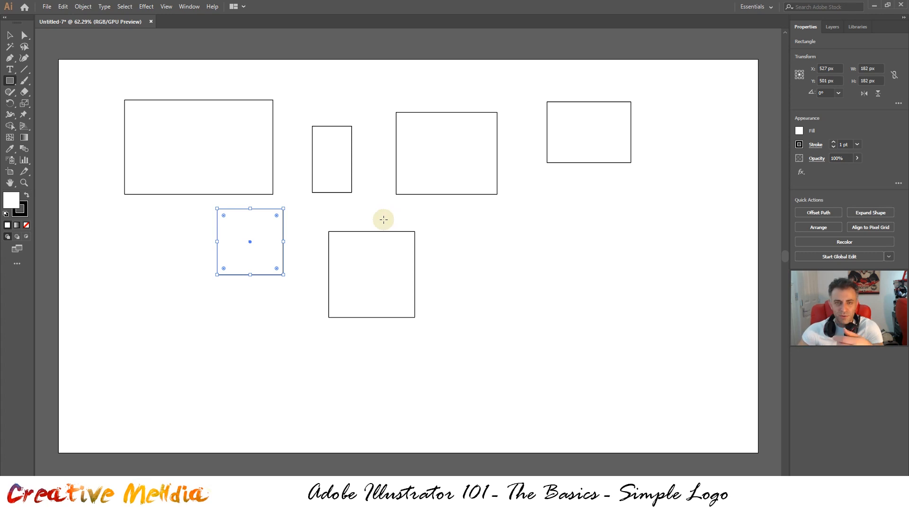
# - Create a rectangle 500 px wide and 250 px high, starting from the gap between the second and third upper rectangles
pyautogui.click(368, 102)
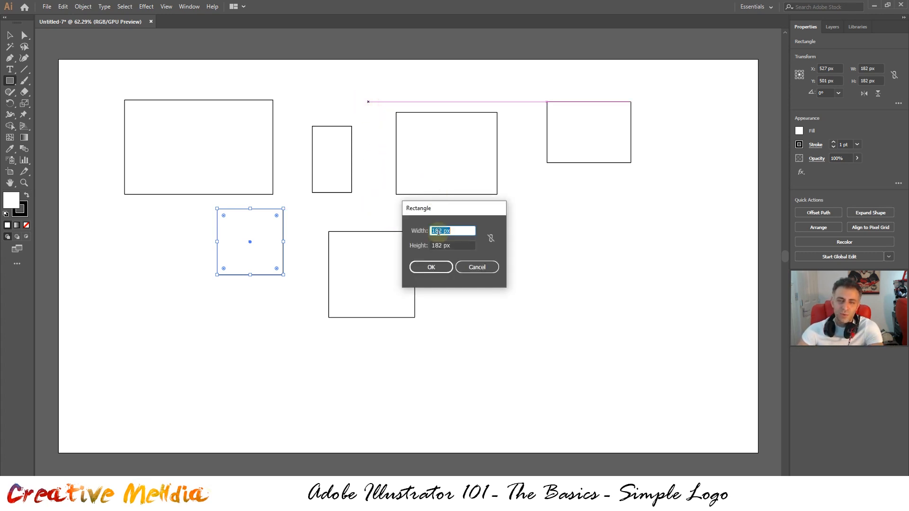
pyautogui.moveTo(439, 231); pyautogui.dragTo(368, 229)
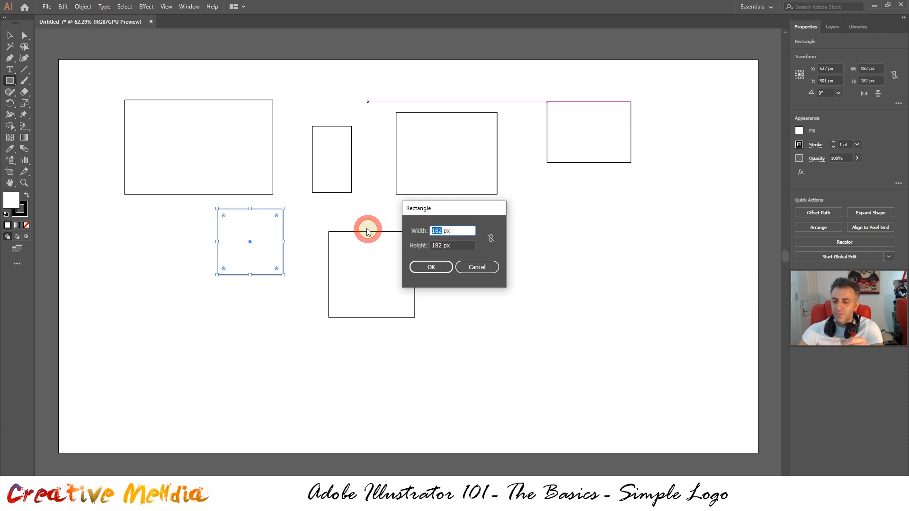
pyautogui.write('500')
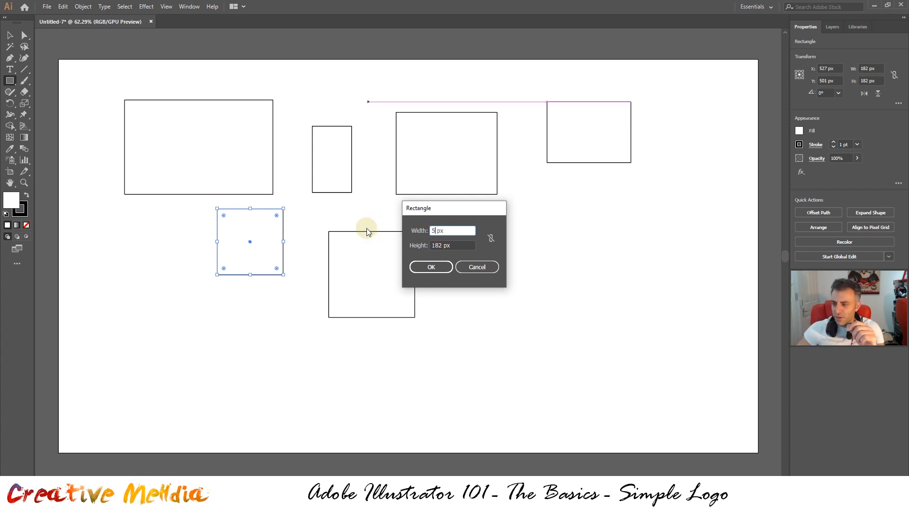
pyautogui.press('Tab')
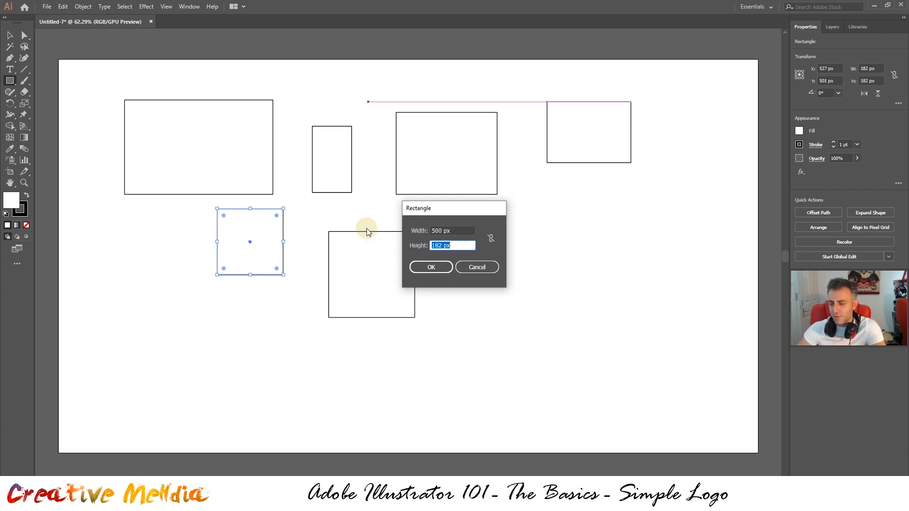
pyautogui.write('250')
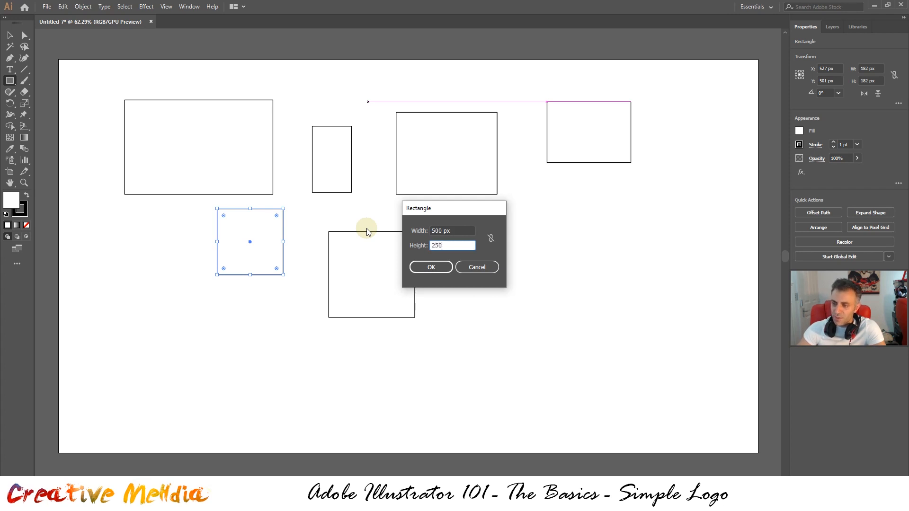
pyautogui.click(463, 231)
pyautogui.click(442, 272)
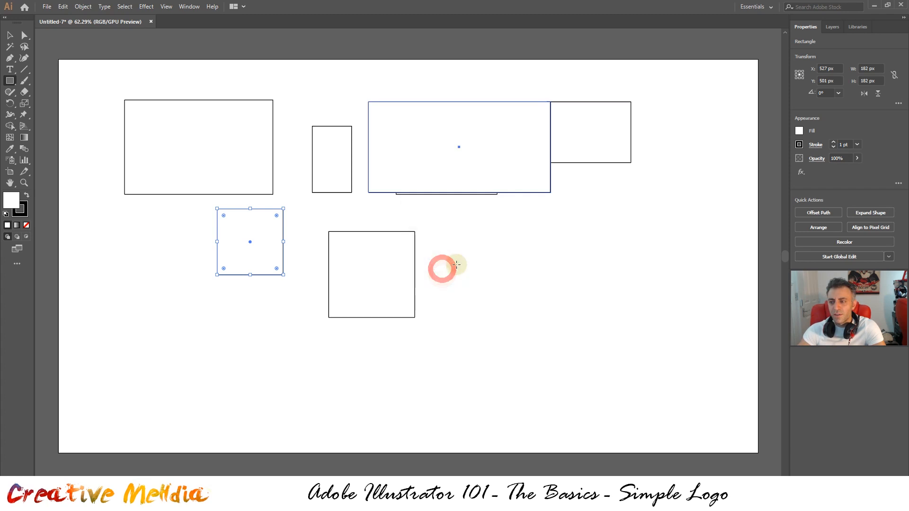
# - Move the 500 x 250 px rectangle to the lower-right area of the artboard and delete all the other rectangles and squares
pyautogui.click(9, 36)
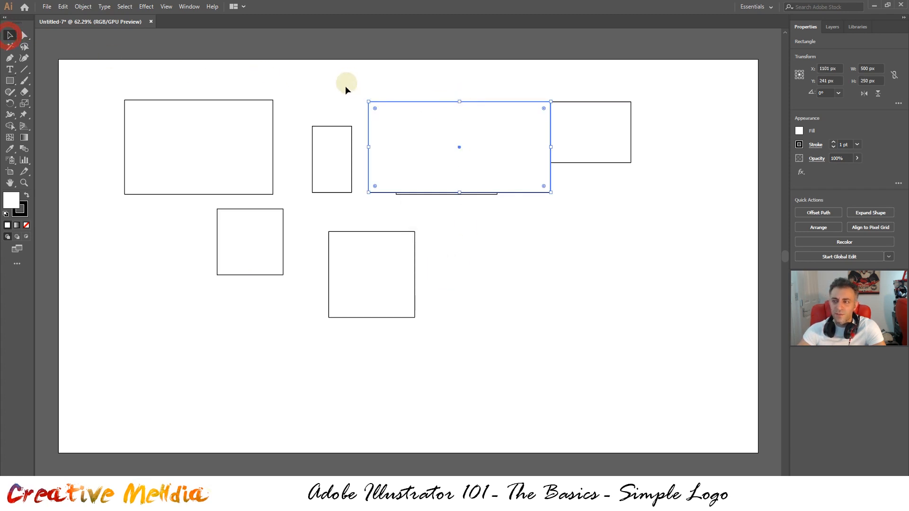
pyautogui.moveTo(408, 102); pyautogui.dragTo(511, 264)
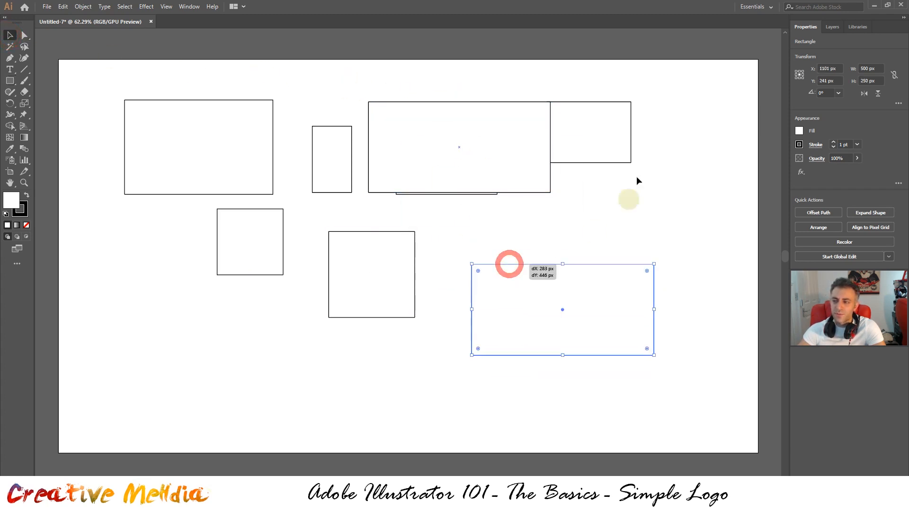
pyautogui.moveTo(540, 120); pyautogui.dragTo(106, 185)
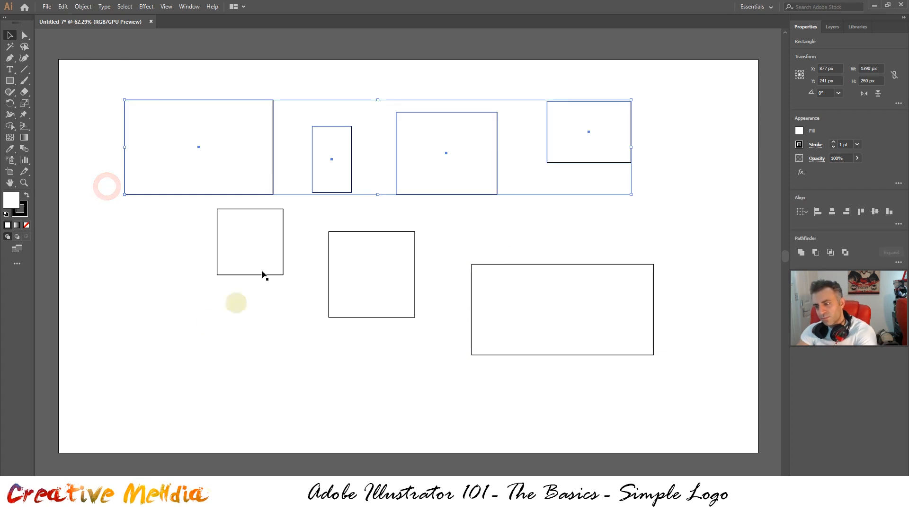
pyautogui.press('Delete')
pyautogui.moveTo(432, 166); pyautogui.dragTo(189, 318)
pyautogui.press('Delete')
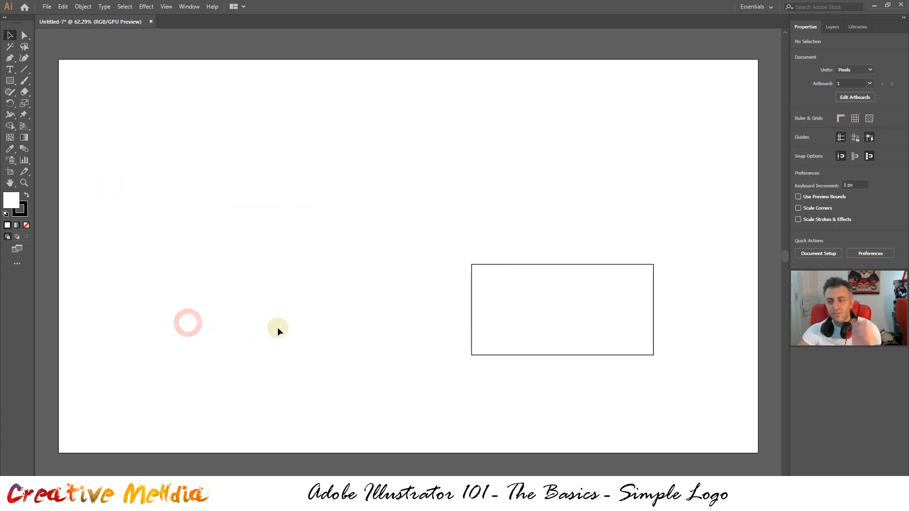
# - Draw four ellipses across the upper artboard, the last one about 235 x 211 px, between the first two
pyautogui.click(11, 81)
pyautogui.moveTo(13, 85); pyautogui.dragTo(57, 103)
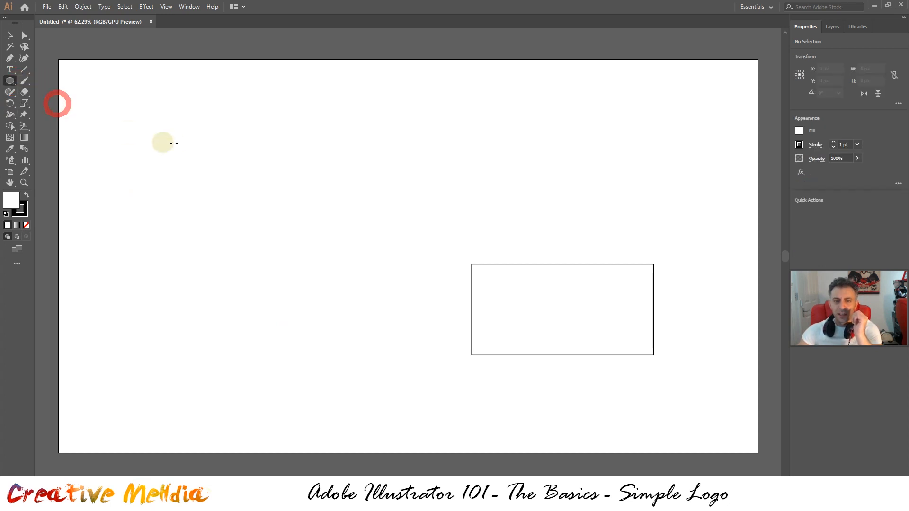
pyautogui.moveTo(167, 104); pyautogui.dragTo(304, 208)
pyautogui.moveTo(418, 114); pyautogui.dragTo(556, 176)
pyautogui.moveTo(651, 78); pyautogui.dragTo(778, 151)
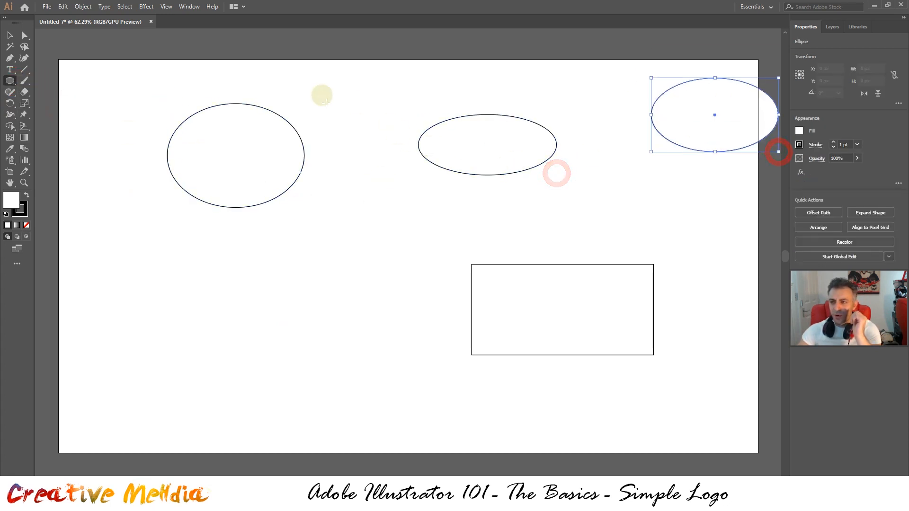
pyautogui.moveTo(322, 98); pyautogui.dragTo(408, 175)
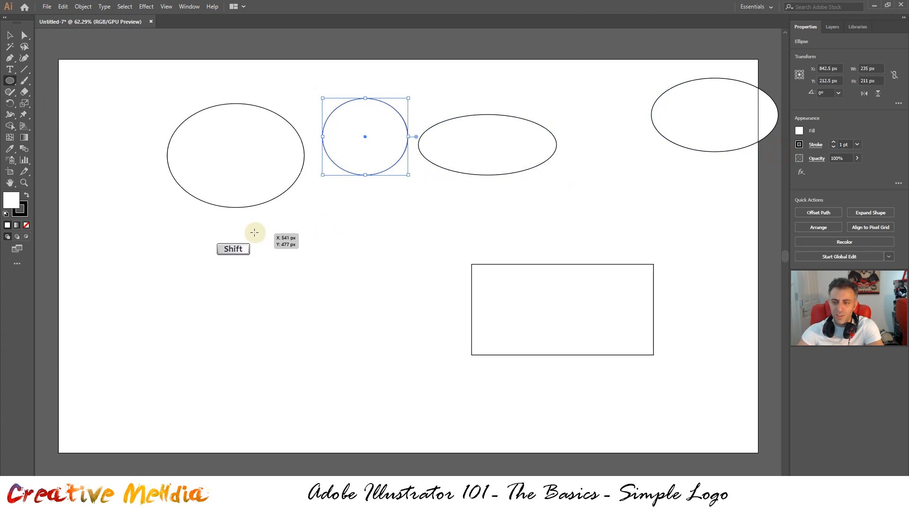
# - Draw two perfect circles, one about 337 px wide at the artboard's lower left and one about 212 px wide centred in the rectangle
pyautogui.moveTo(240, 222); pyautogui.dragTo(242, 348)
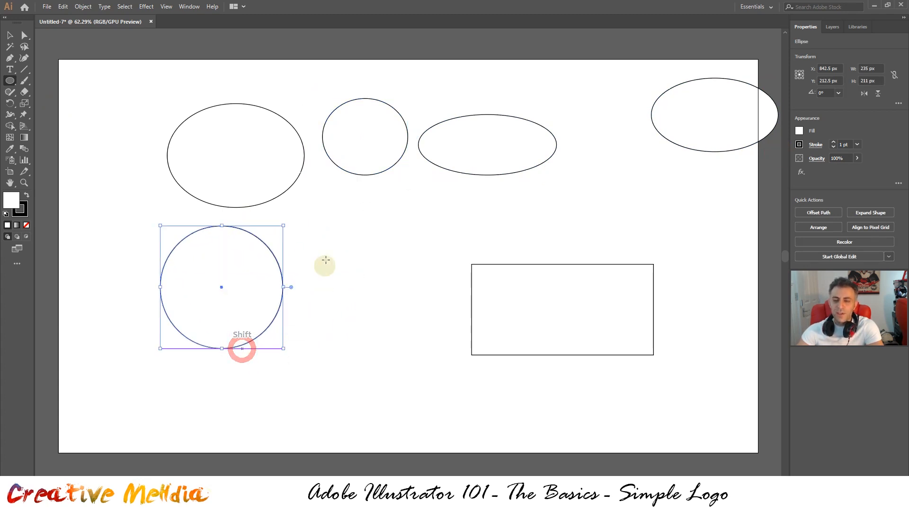
pyautogui.moveTo(320, 200); pyautogui.dragTo(417, 309)
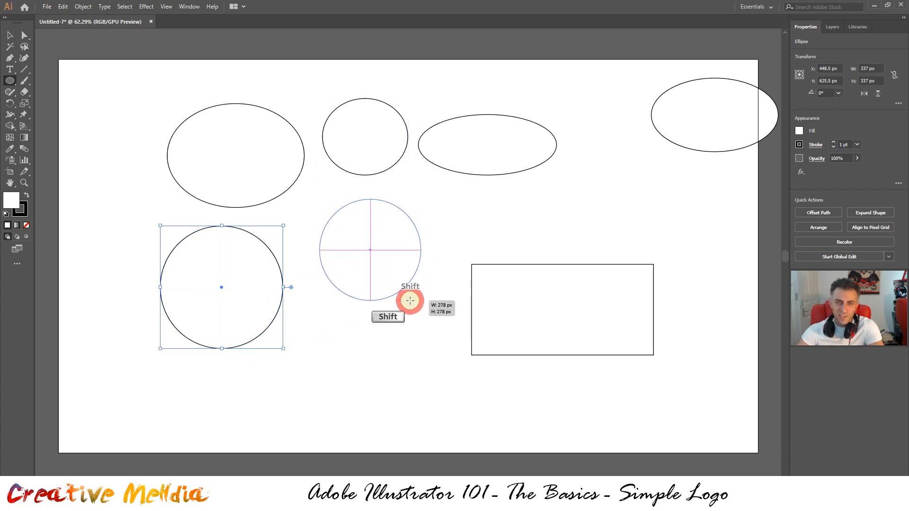
pyautogui.moveTo(410, 301)
pyautogui.mouseDown()
pyautogui.moveTo(426, 307)
pyautogui.moveTo(408, 284)
pyautogui.moveTo(483, 359)
pyautogui.moveTo(499, 207)
pyautogui.moveTo(631, 246)
pyautogui.moveTo(497, 346)
pyautogui.moveTo(500, 330)
pyautogui.moveTo(654, 368)
pyautogui.moveTo(600, 322)
pyautogui.moveTo(600, 348)
pyautogui.mouseUp()
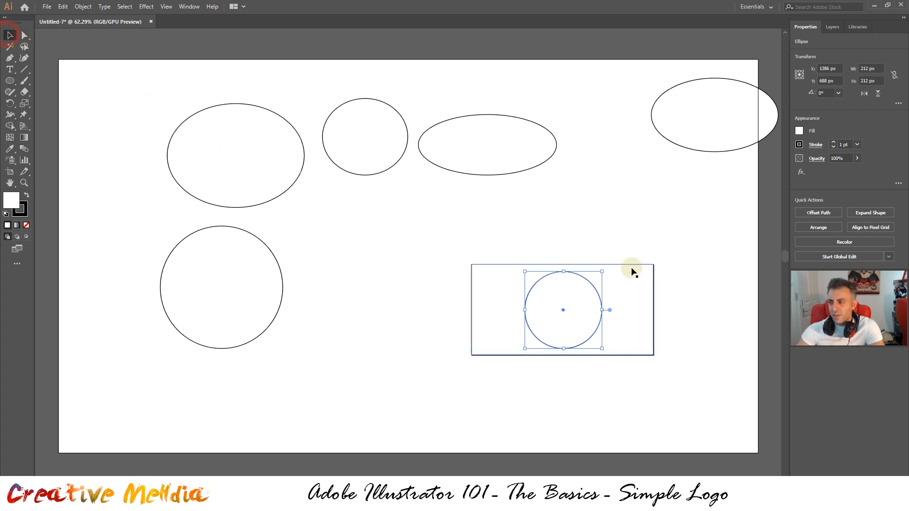
# - Select the rectangle, the upper ellipses and the two circles one after another to examine how the Selection tool picks objects
pyautogui.click(17, 38)
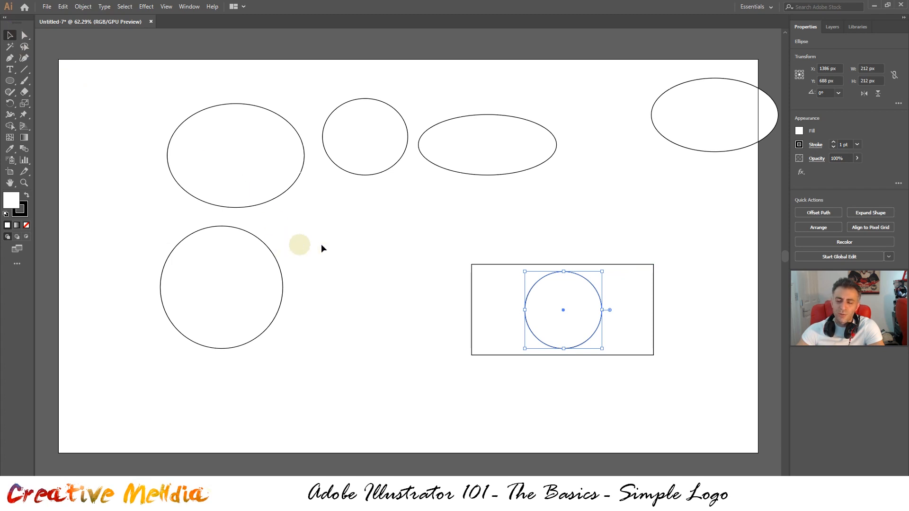
pyautogui.click(559, 267)
pyautogui.click(483, 128)
pyautogui.click(341, 139)
pyautogui.click(213, 142)
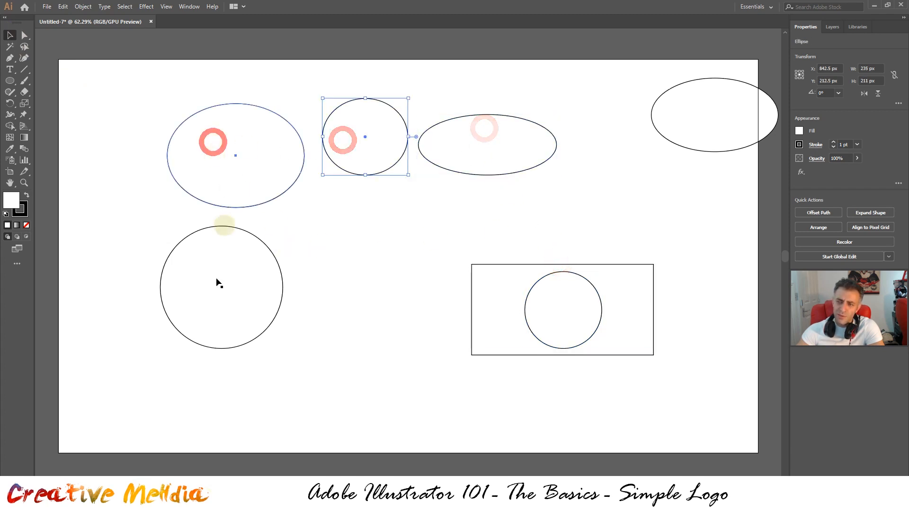
pyautogui.click(209, 312)
pyautogui.click(591, 280)
pyautogui.click(524, 293)
pyautogui.click(563, 294)
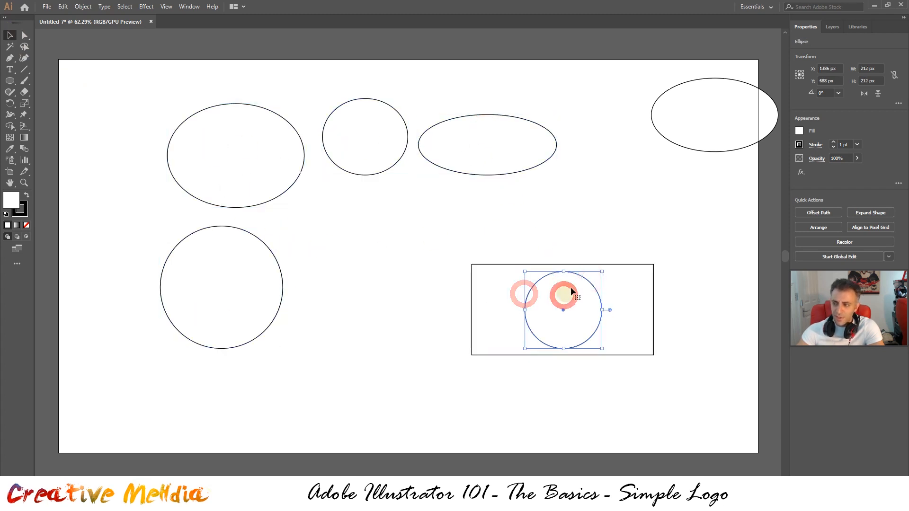
# - Rotate the 500 x 250 px rectangle by 90° so that it stands upright
pyautogui.click(645, 279)
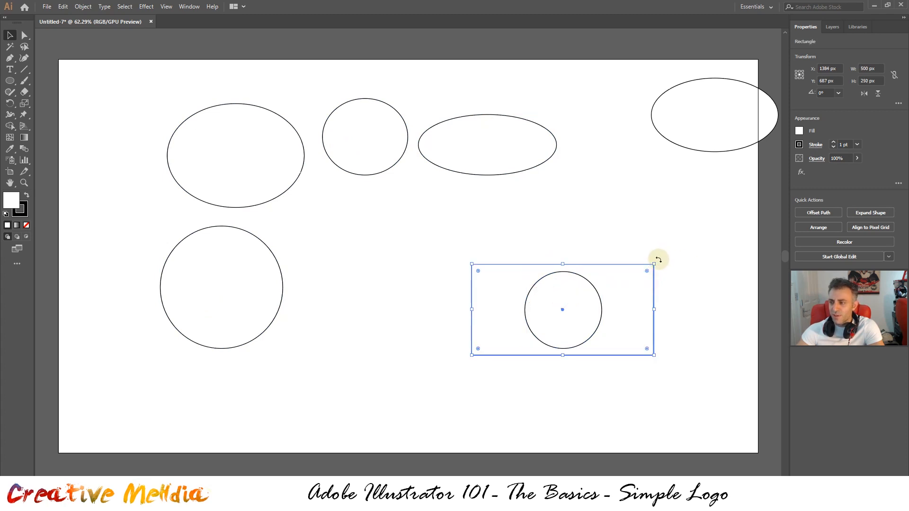
pyautogui.moveTo(658, 259); pyautogui.dragTo(523, 232)
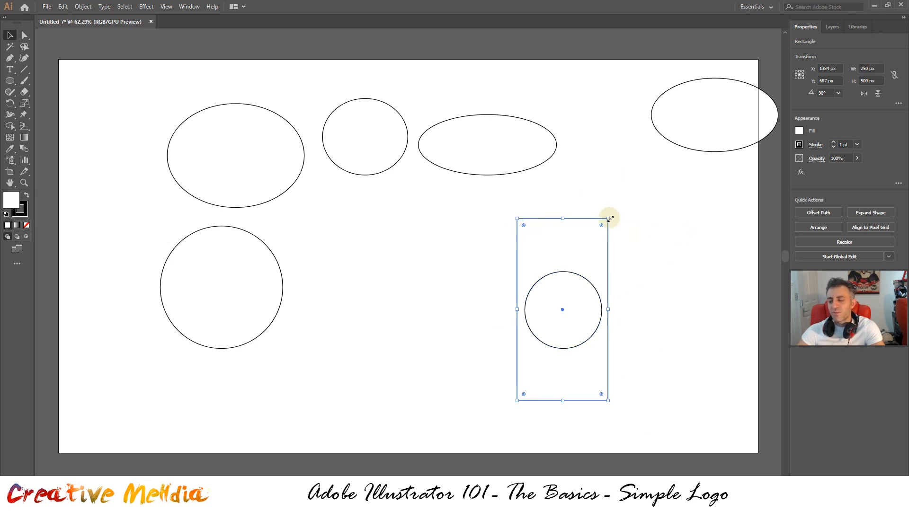
# - Scale down the lower-left circle proportionally to about 161 px wide and the upright rectangle to about 46 x 92 px
pyautogui.click(251, 277)
pyautogui.moveTo(283, 226); pyautogui.dragTo(290, 291)
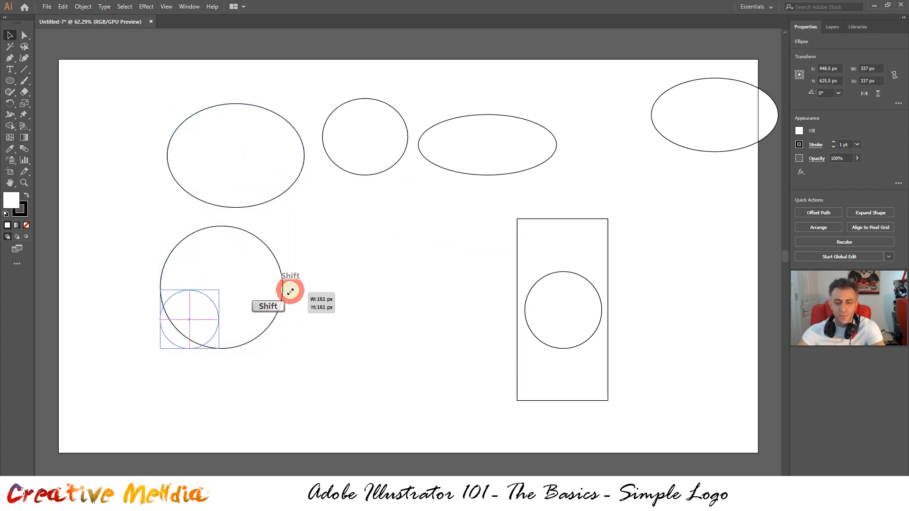
pyautogui.click(588, 243)
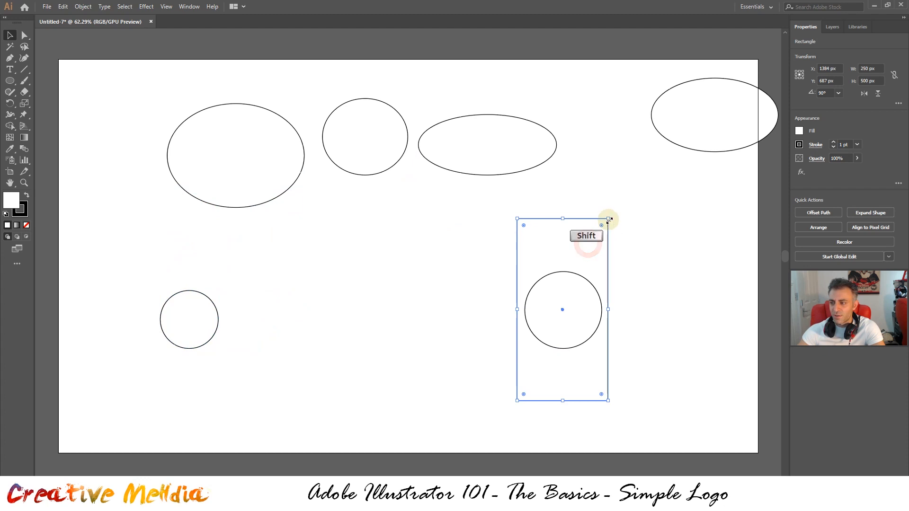
pyautogui.moveTo(609, 219); pyautogui.dragTo(534, 366)
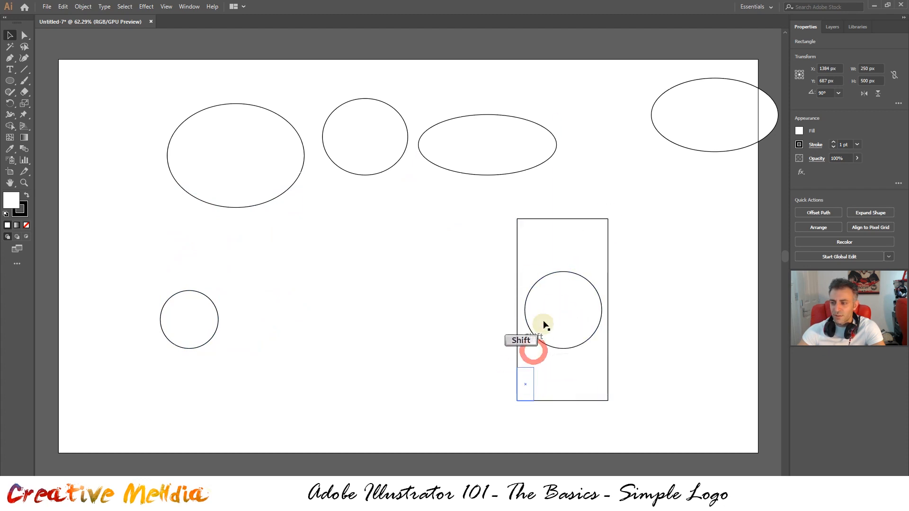
# - Scale the small rectangle up proportionally to about 235 x 470 px and place it between the two lower circles
pyautogui.click(582, 276)
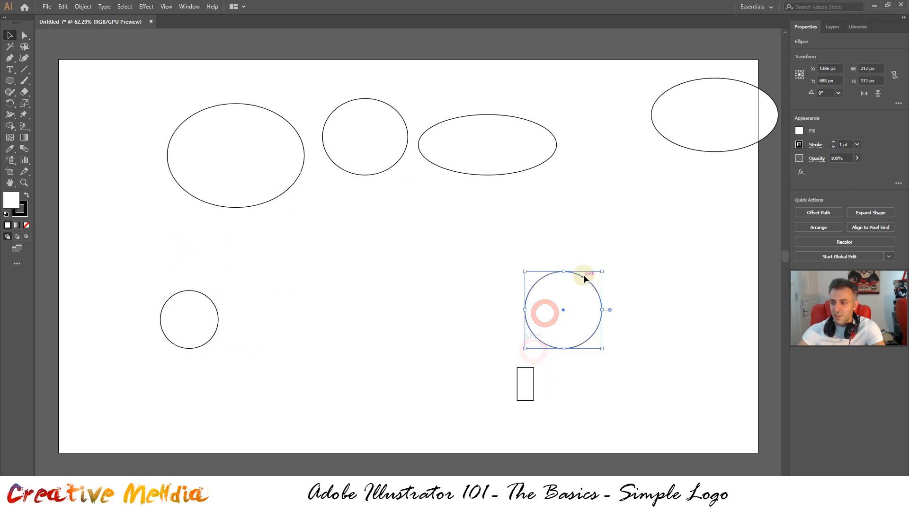
pyautogui.click(620, 83)
pyautogui.hotkey('ctrl', 'a')
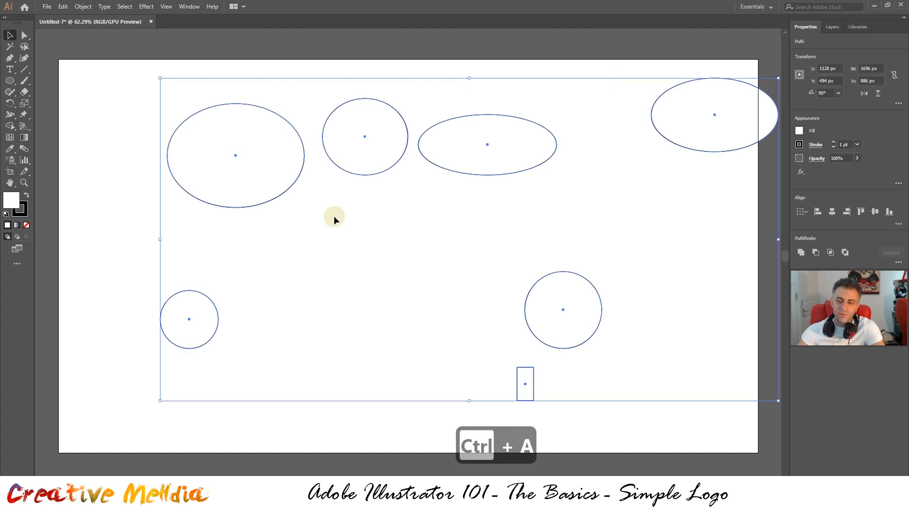
pyautogui.click(518, 362)
pyautogui.click(517, 368)
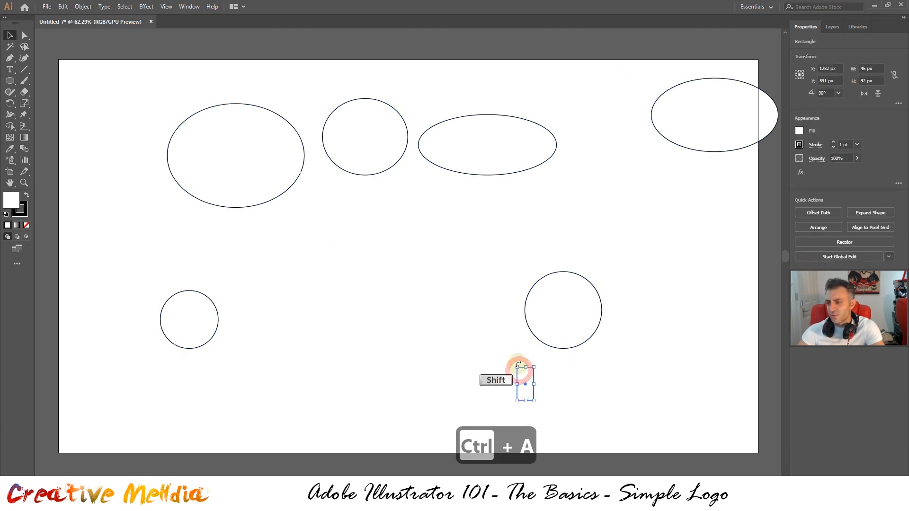
pyautogui.moveTo(517, 369); pyautogui.dragTo(318, 230)
pyautogui.moveTo(492, 259); pyautogui.dragTo(377, 254)
pyautogui.click(472, 224)
pyautogui.click(417, 225)
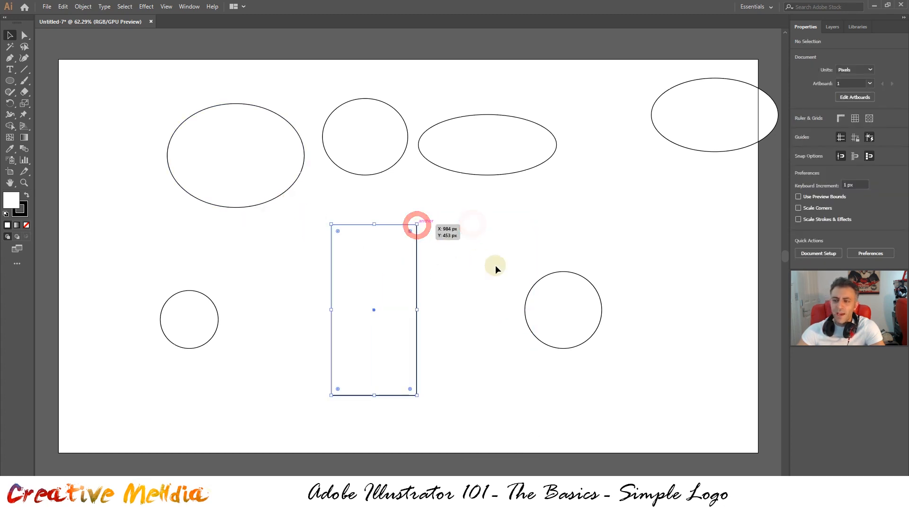
# - Reshape the rectangle by moving only its upper-right anchor point outward to about X 1317 px, Y 431 px with Direct Selection
pyautogui.scroll(1, 471, 253)
pyautogui.scroll(2, 471, 251)
pyautogui.scroll(-2, 456, 259)
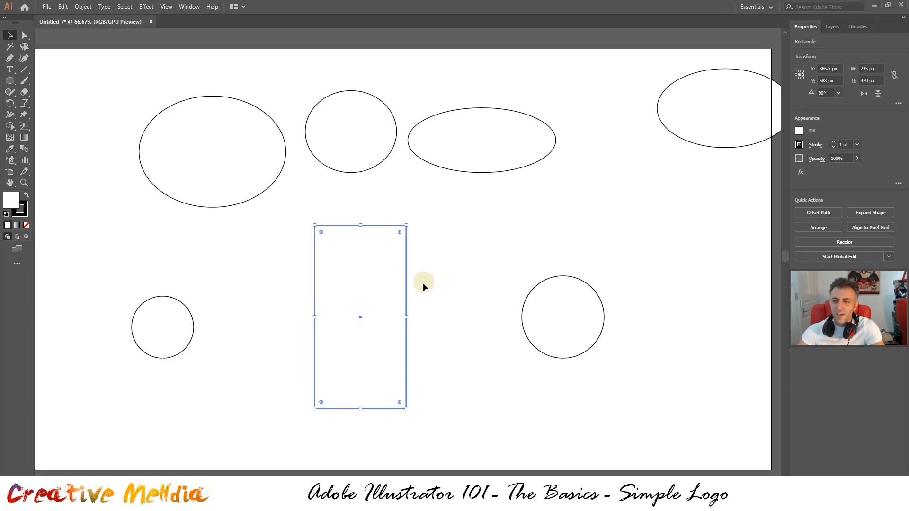
pyautogui.moveTo(424, 251); pyautogui.dragTo(404, 211)
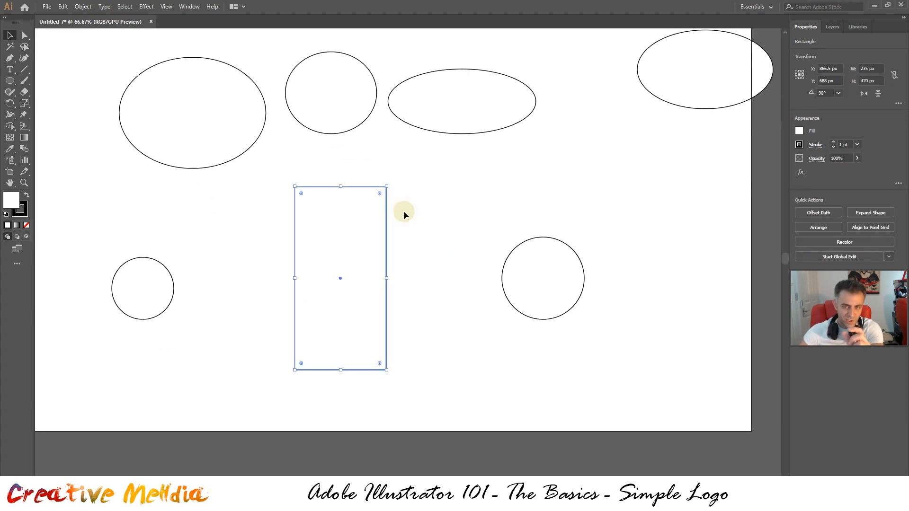
pyautogui.click(24, 35)
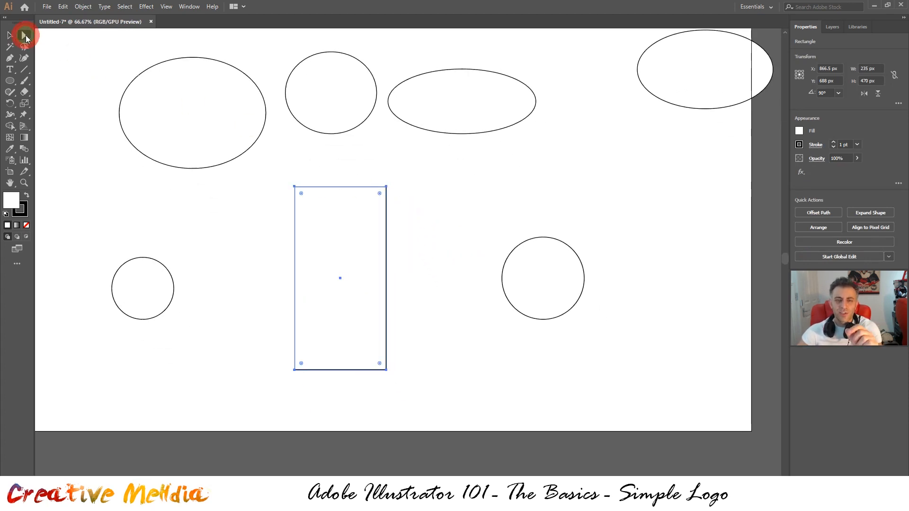
pyautogui.click(385, 188)
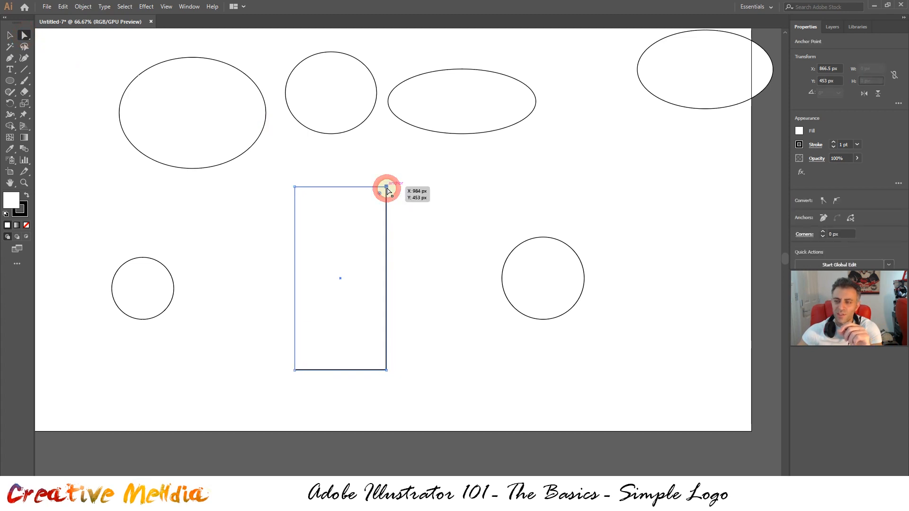
pyautogui.moveTo(386, 188); pyautogui.dragTo(516, 179)
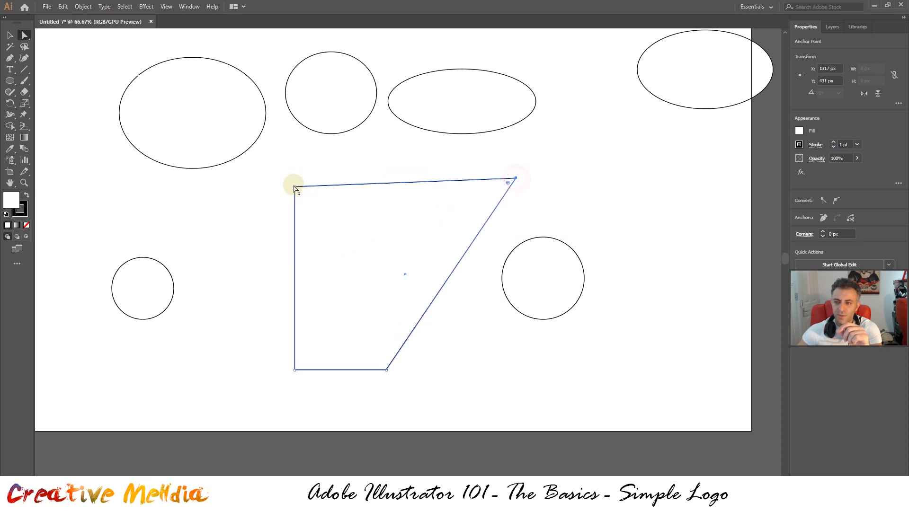
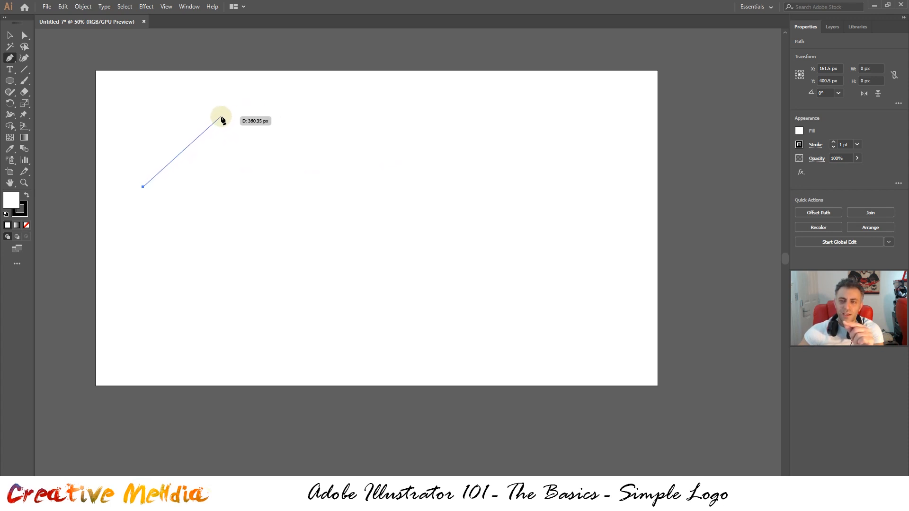
# - Draw an open Pen tool path with a straight segment up to a corner point, followed by winding curves ending near the artboard's upper edge
pyautogui.click(221, 107)
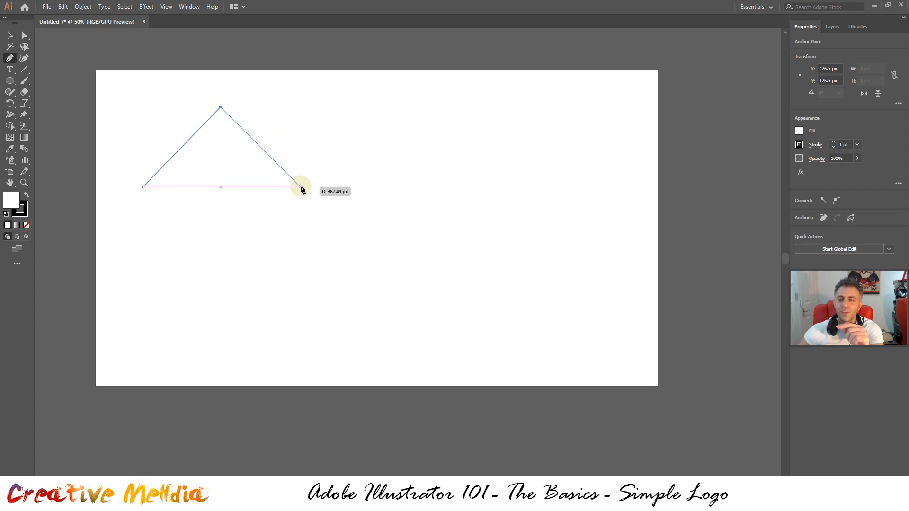
pyautogui.moveTo(300, 187); pyautogui.dragTo(386, 282)
pyautogui.moveTo(493, 190); pyautogui.dragTo(489, 138)
pyautogui.moveTo(421, 120); pyautogui.dragTo(364, 161)
pyautogui.moveTo(365, 220); pyautogui.dragTo(339, 251)
pyautogui.moveTo(324, 220); pyautogui.dragTo(319, 191)
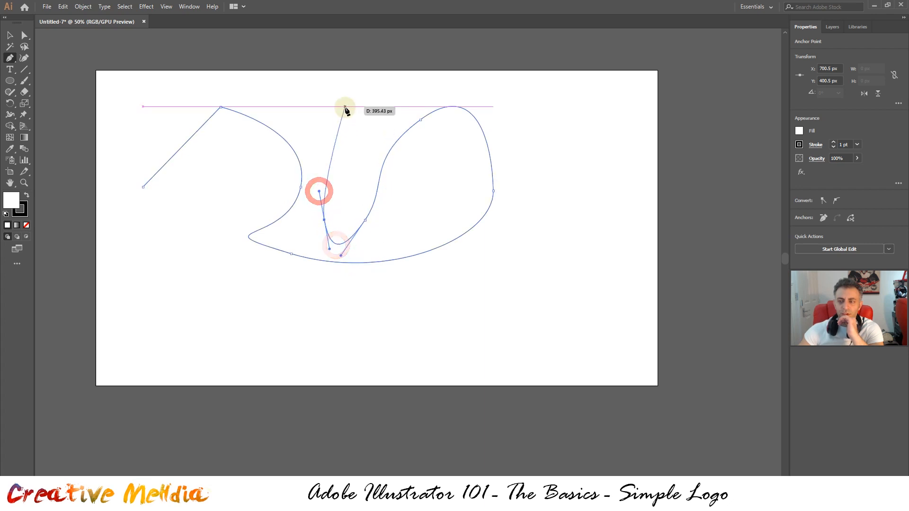
pyautogui.click(345, 106)
pyautogui.moveTo(309, 90); pyautogui.dragTo(271, 103)
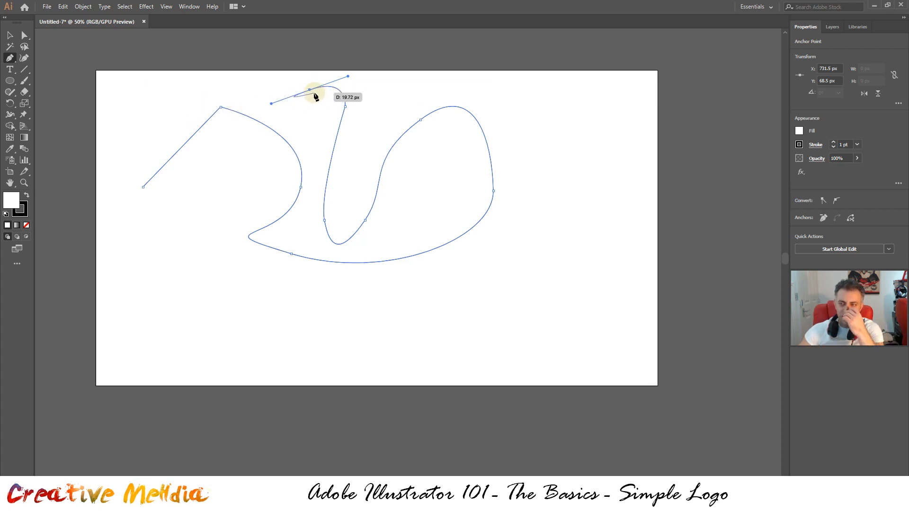
# - Adjust the direction handles at the path's last anchor point to reshape its end curve, and deselect the finished path
pyautogui.moveTo(310, 90); pyautogui.dragTo(297, 58)
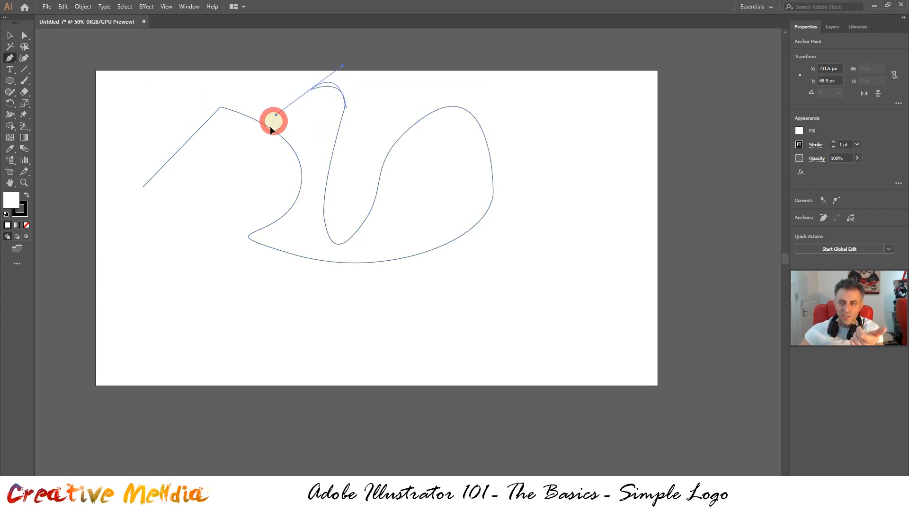
pyautogui.moveTo(282, 142); pyautogui.dragTo(284, 119)
pyautogui.click(11, 36)
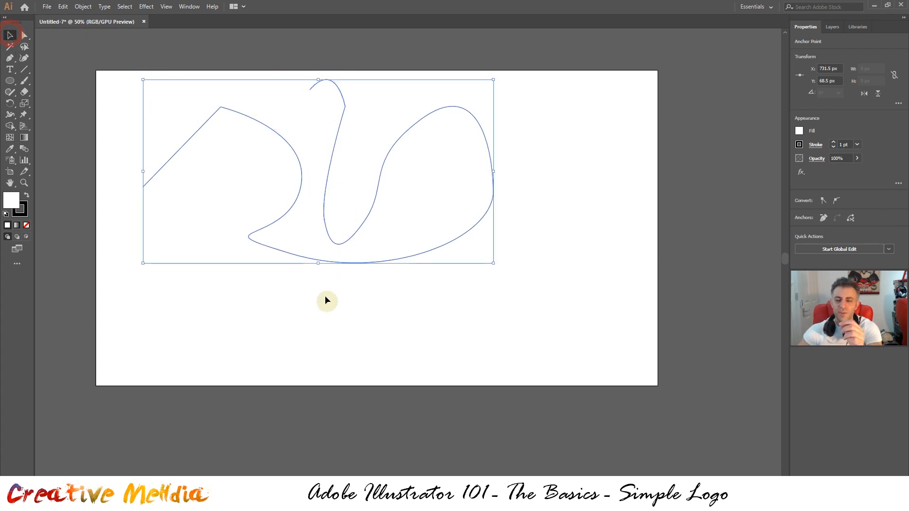
pyautogui.click(277, 327)
# - Reshape the first curve of the Pen path with Direct Selection by swinging its middle anchor point's upper direction handle down to the opposite side
pyautogui.scroll(4, 203, 100)
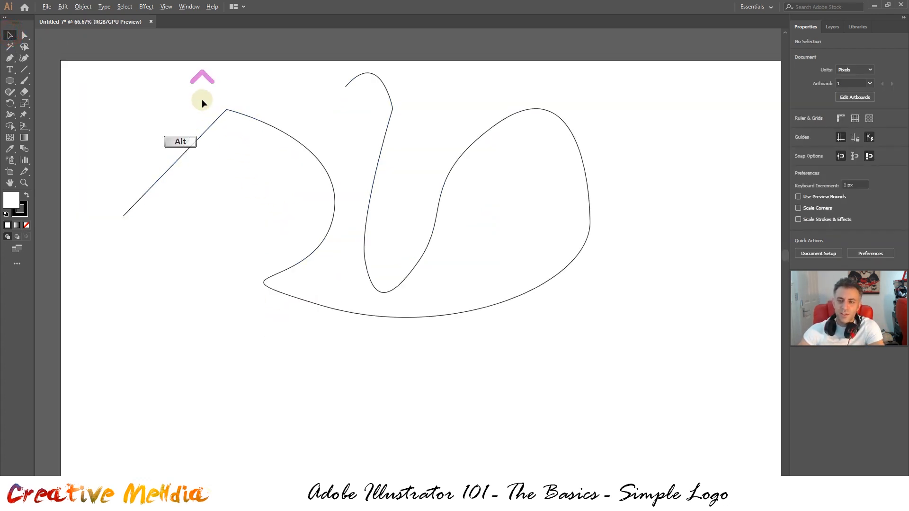
pyautogui.click(24, 35)
pyautogui.click(330, 100)
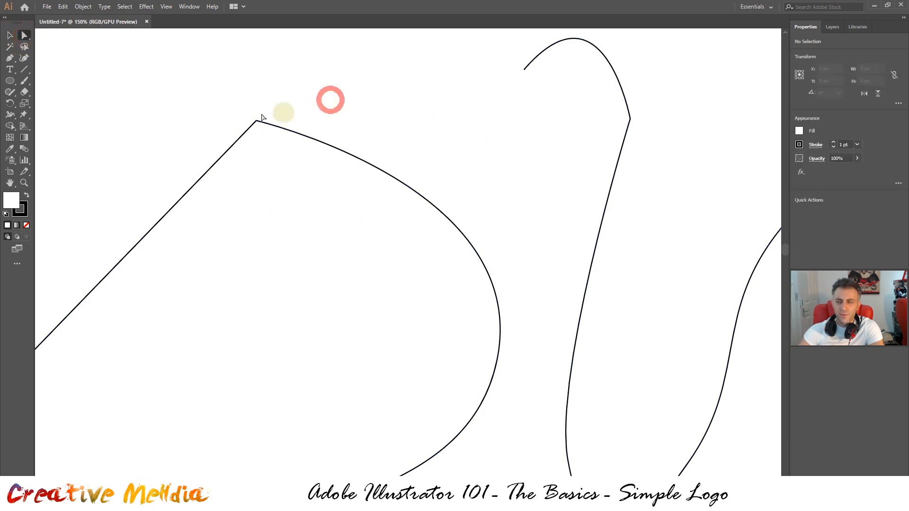
pyautogui.click(256, 121)
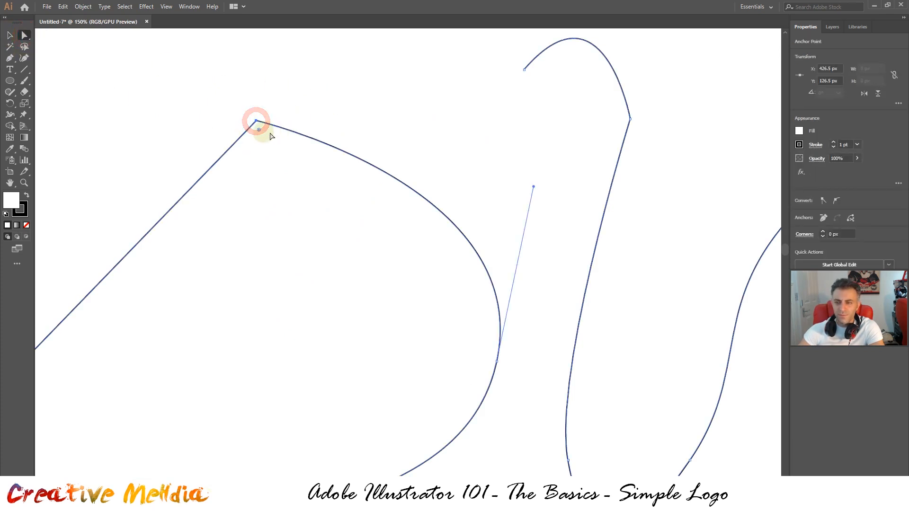
pyautogui.scroll(-2, 523, 230)
pyautogui.scroll(1, 532, 298)
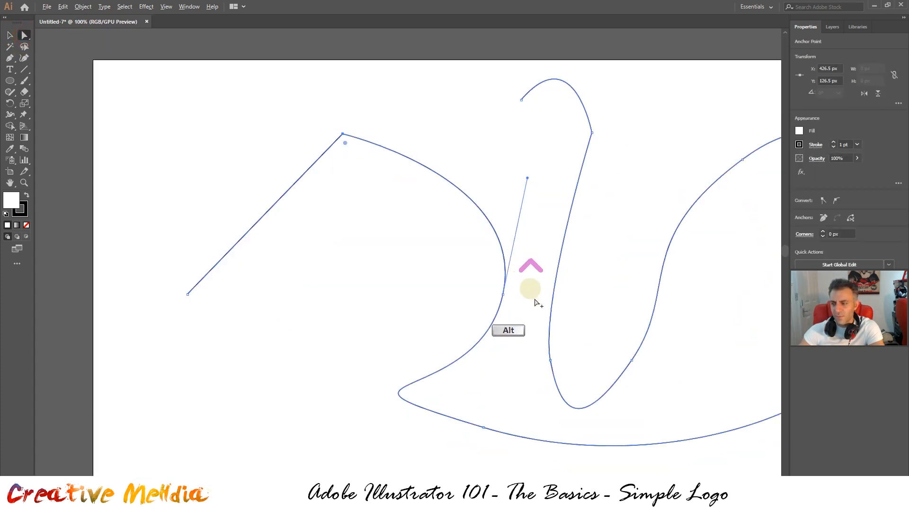
pyautogui.click(503, 295)
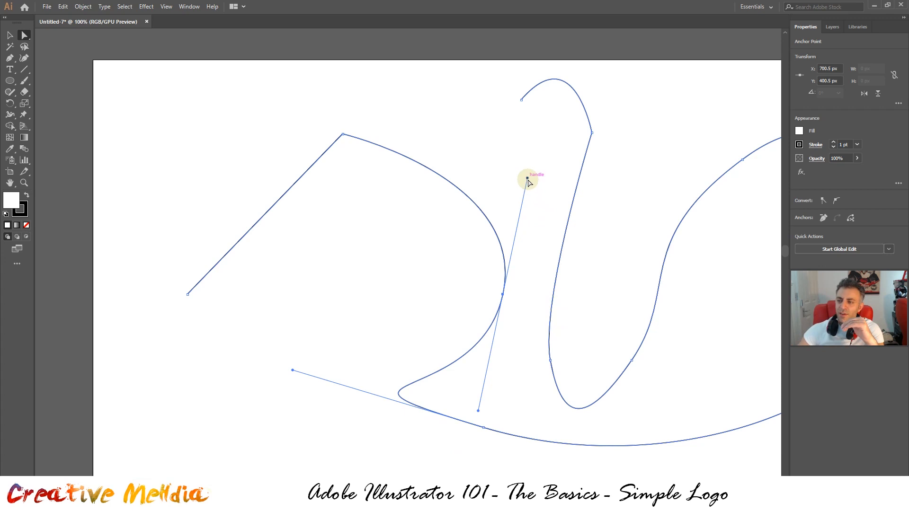
pyautogui.moveTo(527, 178); pyautogui.dragTo(391, 351)
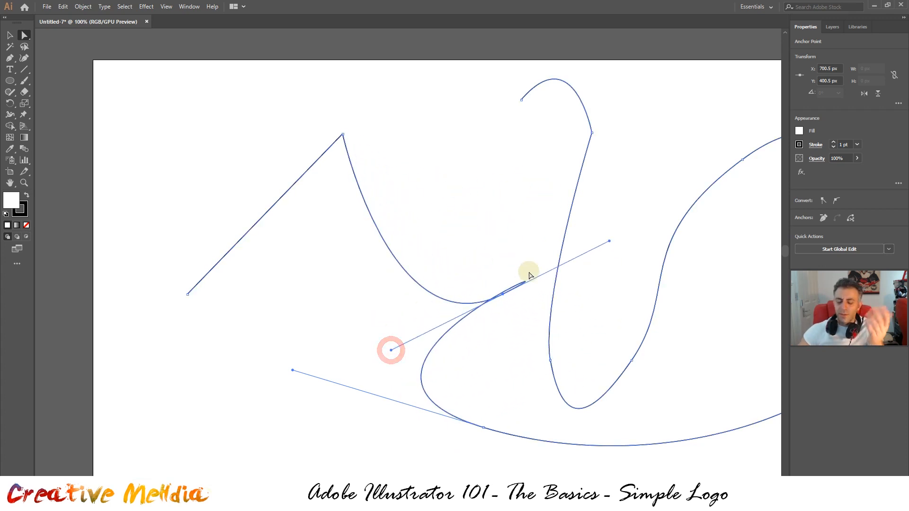
# - Delete the entire Pen tool path to clear the artboard
pyautogui.scroll(-2, 523, 276)
pyautogui.moveTo(636, 316); pyautogui.dragTo(371, 228)
pyautogui.press('Delete')
pyautogui.press('Delete')
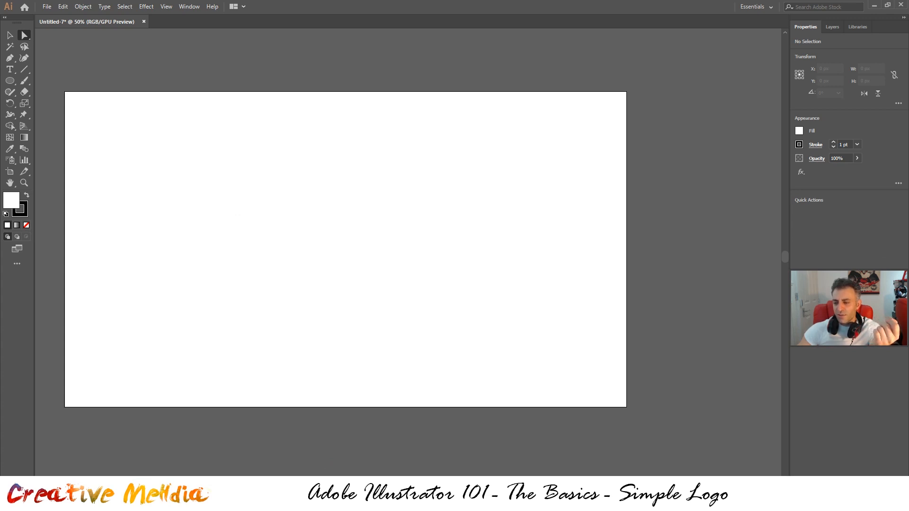
# - Place the Facebook icon image on the artboard as a linked file, 512 x 512 px, centred at about X 605 px, Y 360 px
pyautogui.moveTo(285, 502)
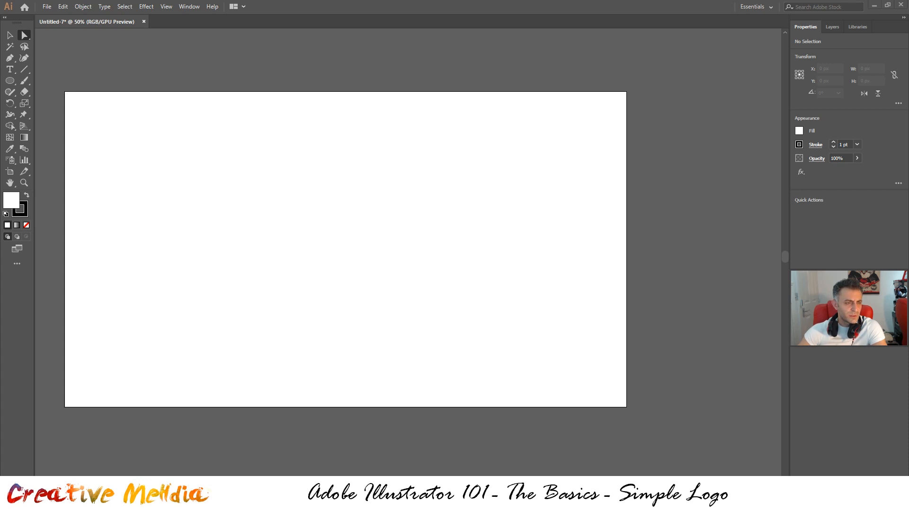
pyautogui.click(240, 196)
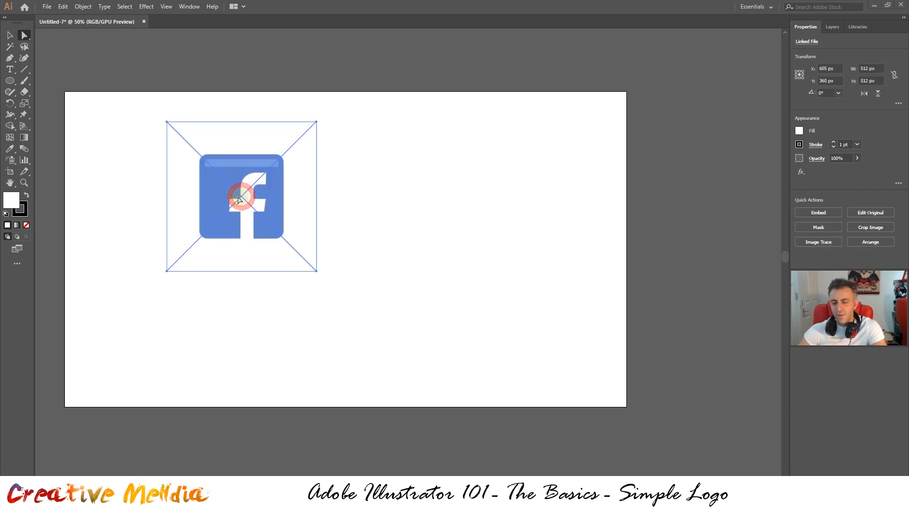
pyautogui.click(301, 310)
pyautogui.scroll(2, 267, 206)
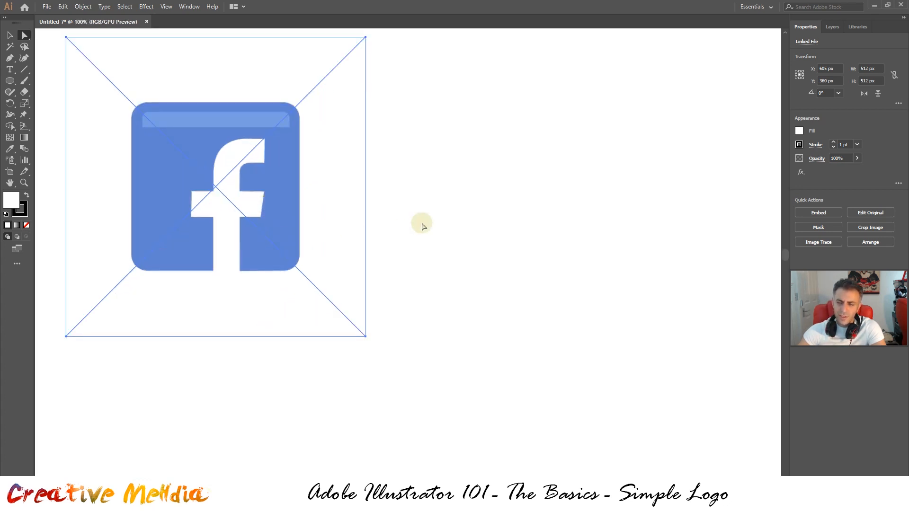
pyautogui.scroll(-1, 397, 227)
pyautogui.click(47, 6)
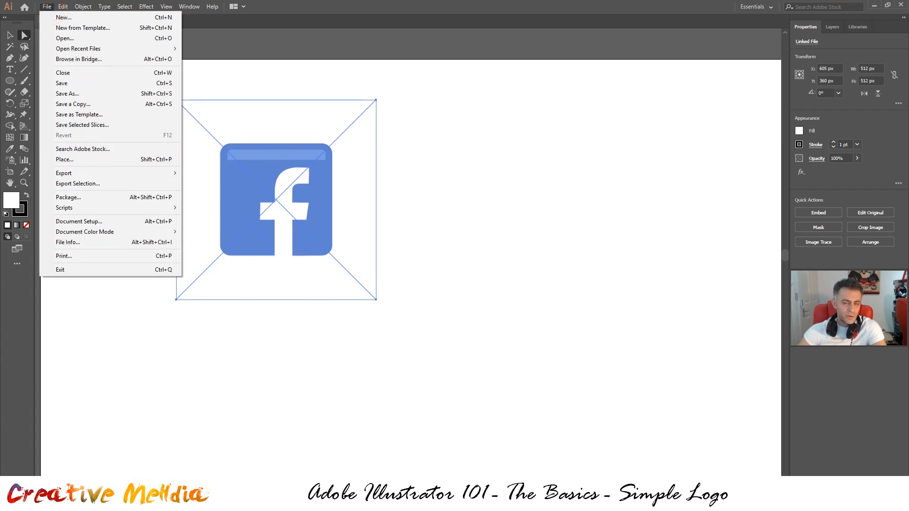
pyautogui.click(459, 218)
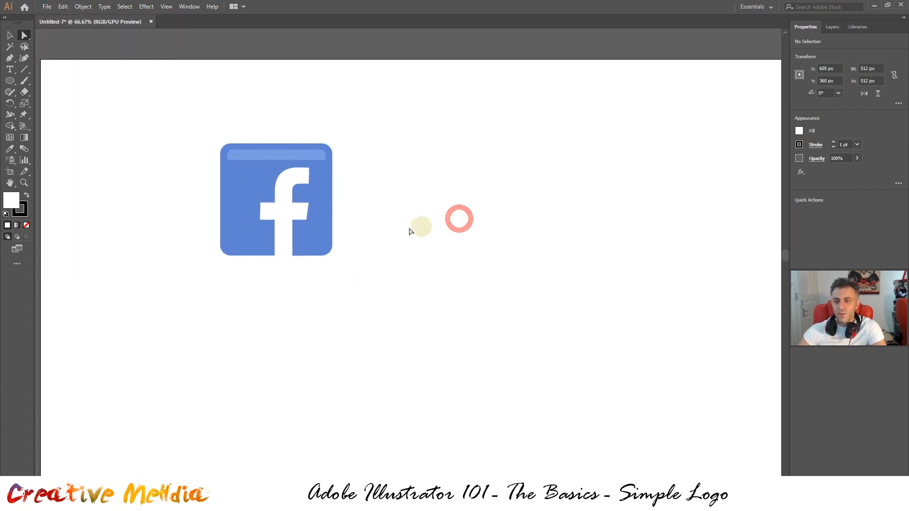
pyautogui.click(278, 199)
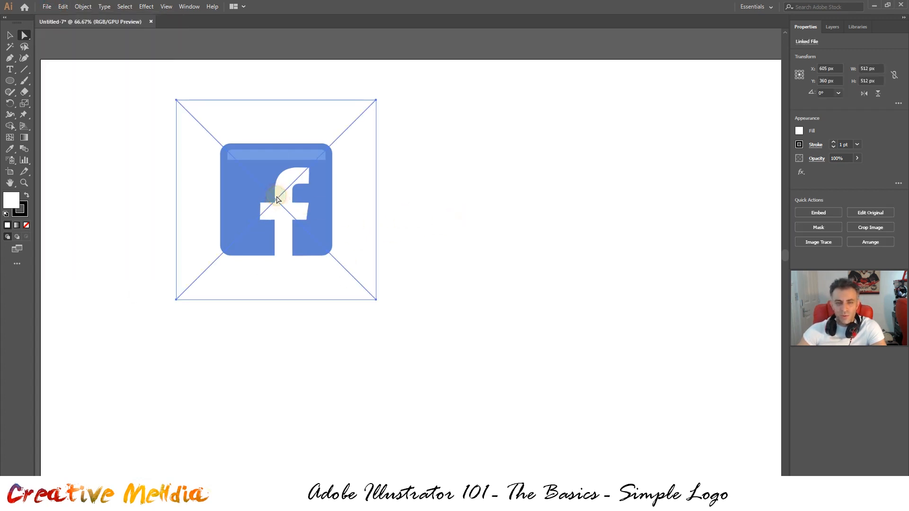
# - Draw a rounded square about 404 x 404 px beside the Facebook icon, with a corner radius of about 34 px
pyautogui.moveTo(9, 82); pyautogui.dragTo(77, 95)
pyautogui.moveTo(420, 122); pyautogui.dragTo(577, 277)
pyautogui.press('shift')
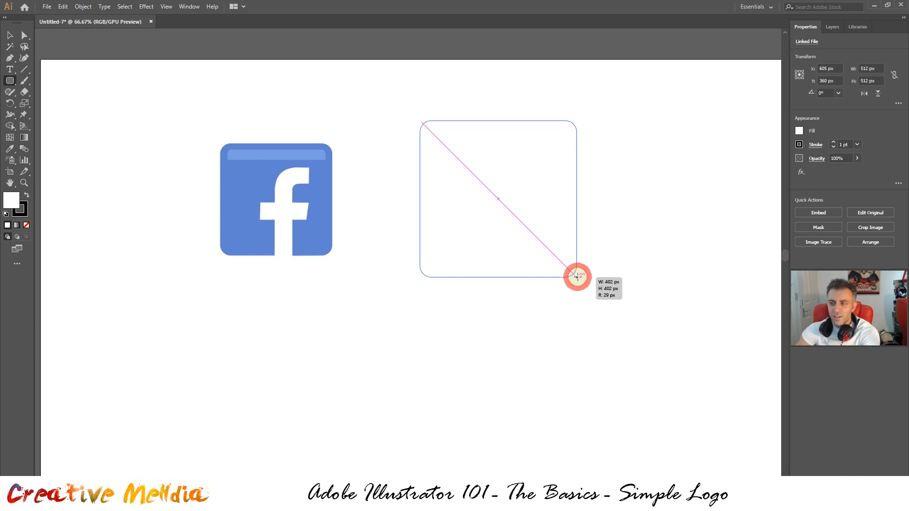
pyautogui.moveTo(577, 276); pyautogui.dragTo(577, 278)
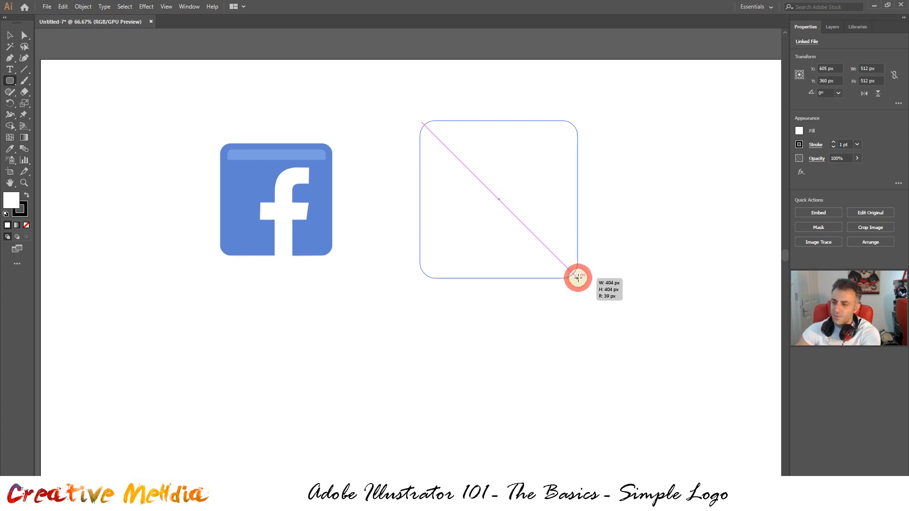
pyautogui.moveTo(578, 277); pyautogui.dragTo(578, 278)
pyautogui.press('Up')
pyautogui.press('Up')
pyautogui.press('Up')
pyautogui.press('Up')
pyautogui.press('Up')
pyautogui.press('Up')
pyautogui.press('Up')
pyautogui.press('Up')
pyautogui.press('Up')
pyautogui.press('Up')
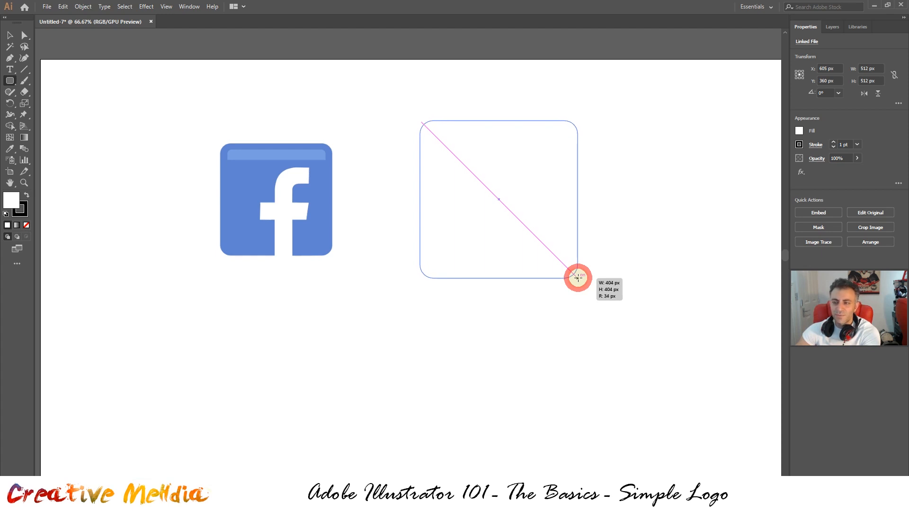
pyautogui.press('shift')
pyautogui.moveTo(577, 278); pyautogui.dragTo(577, 278)
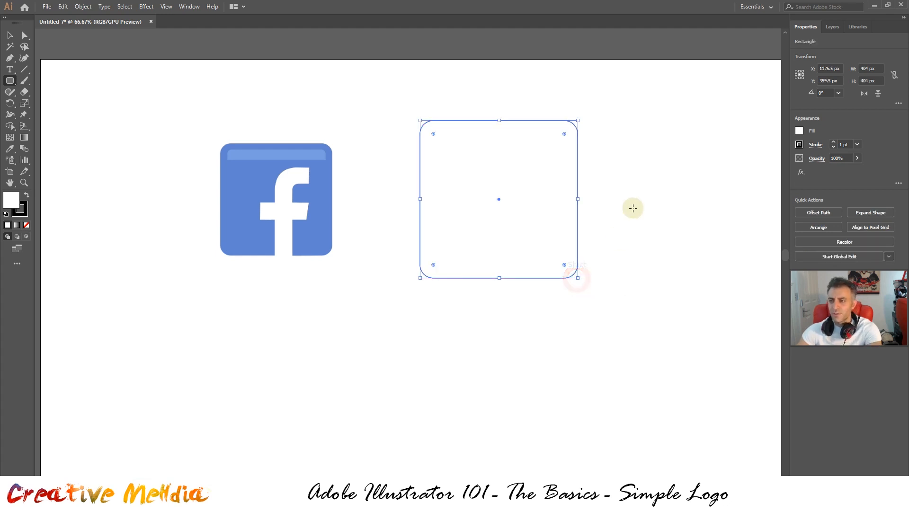
# - Fill the rounded square with the Facebook icon's main blue using the Eyedropper, and deselect it
pyautogui.press('alt')
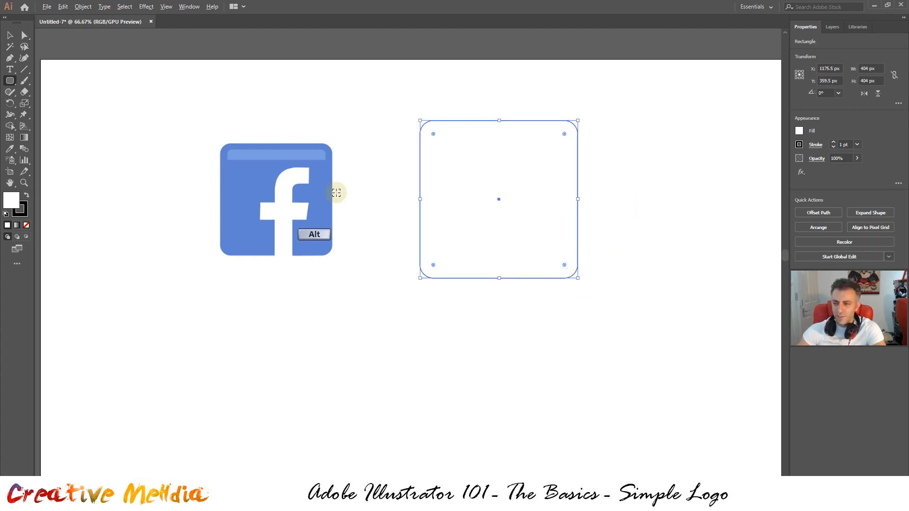
pyautogui.scroll(1, 336, 192)
pyautogui.moveTo(353, 195); pyautogui.dragTo(320, 221)
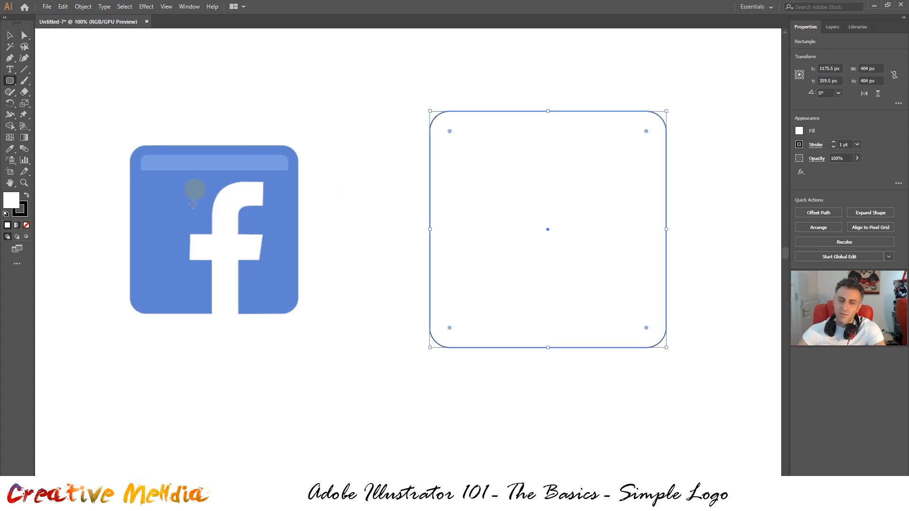
pyautogui.click(10, 148)
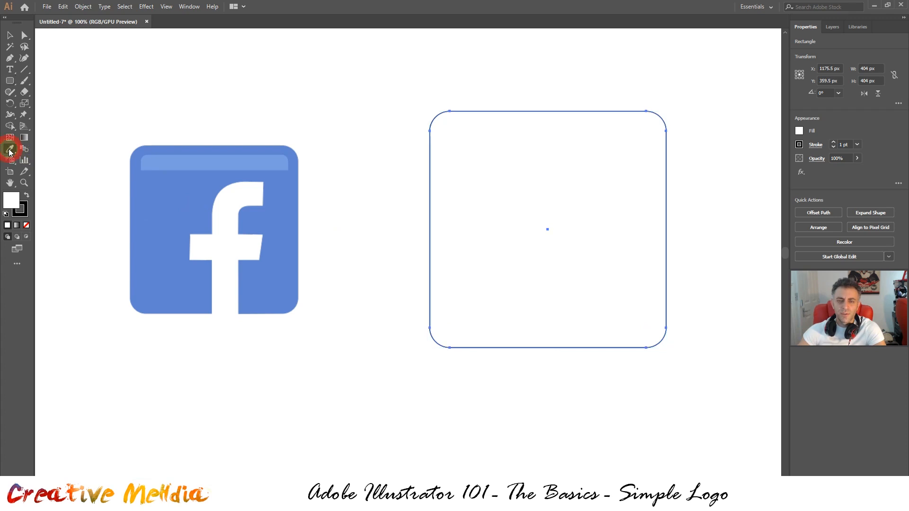
pyautogui.press('v')
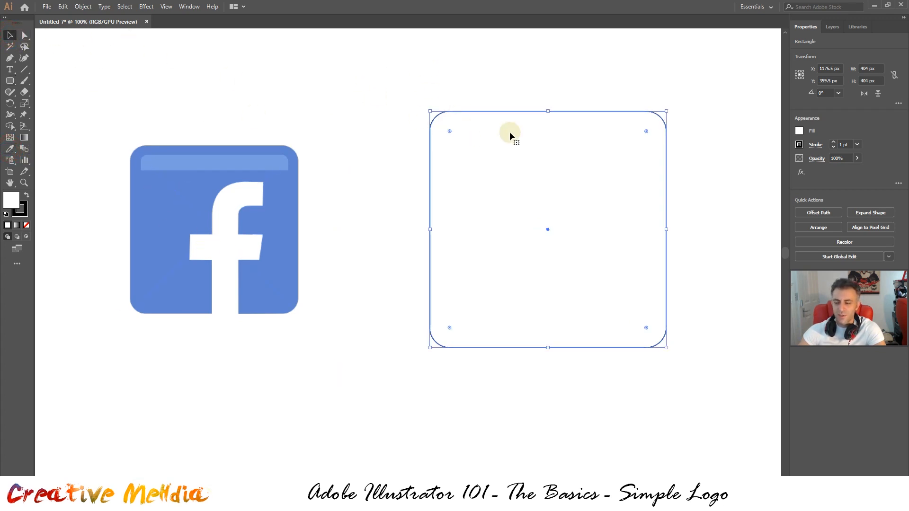
pyautogui.click(10, 147)
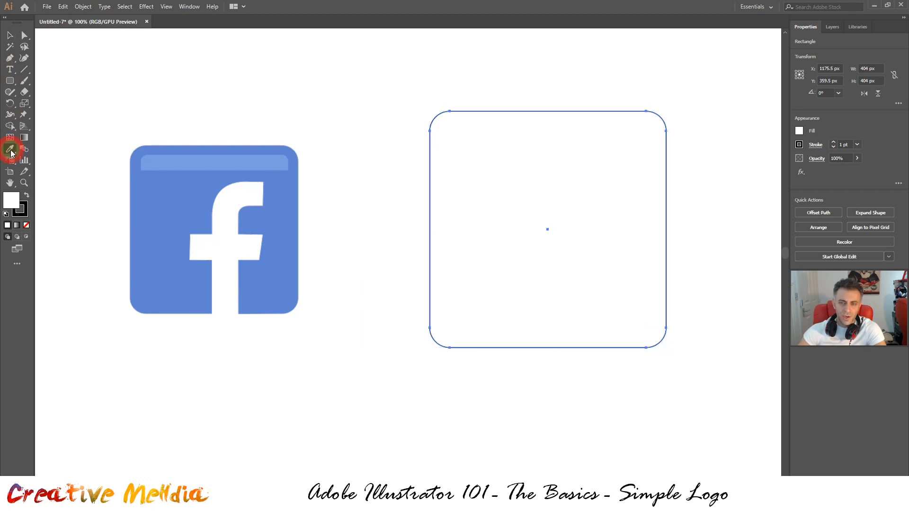
pyautogui.click(179, 198)
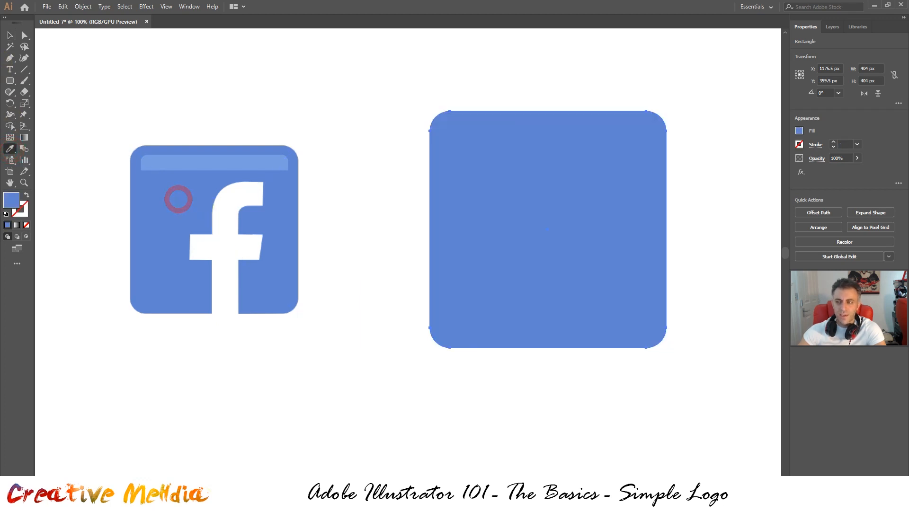
pyautogui.click(10, 35)
pyautogui.click(264, 398)
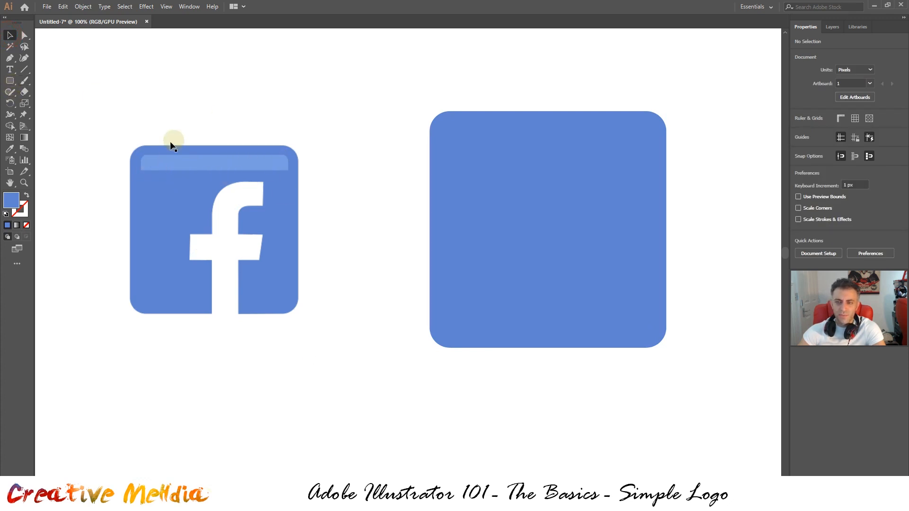
# - Draw a rounded rectangle bar about 363 x 53 px just inside the blue square's upper edge
pyautogui.scroll(2, 163, 143)
pyautogui.moveTo(615, 181); pyautogui.dragTo(288, 206)
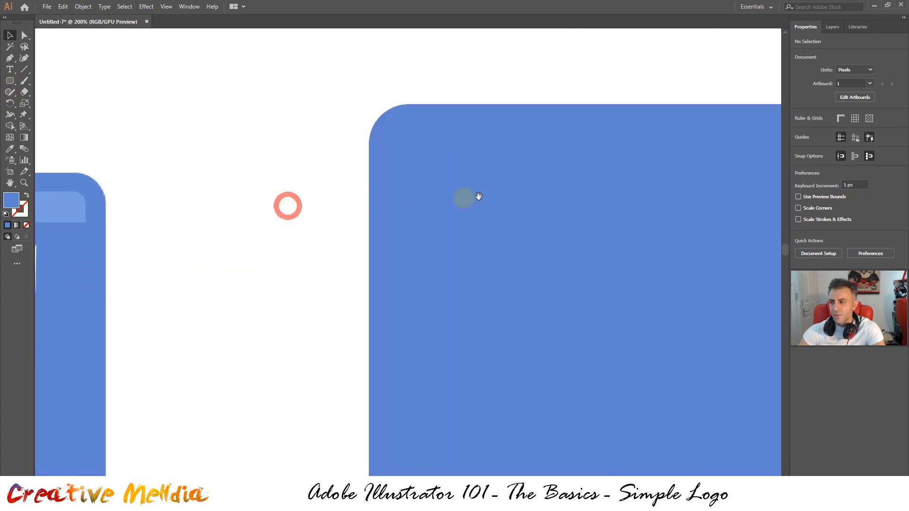
pyautogui.moveTo(490, 198); pyautogui.dragTo(166, 170)
pyautogui.moveTo(385, 198); pyautogui.dragTo(431, 218)
pyautogui.click(10, 80)
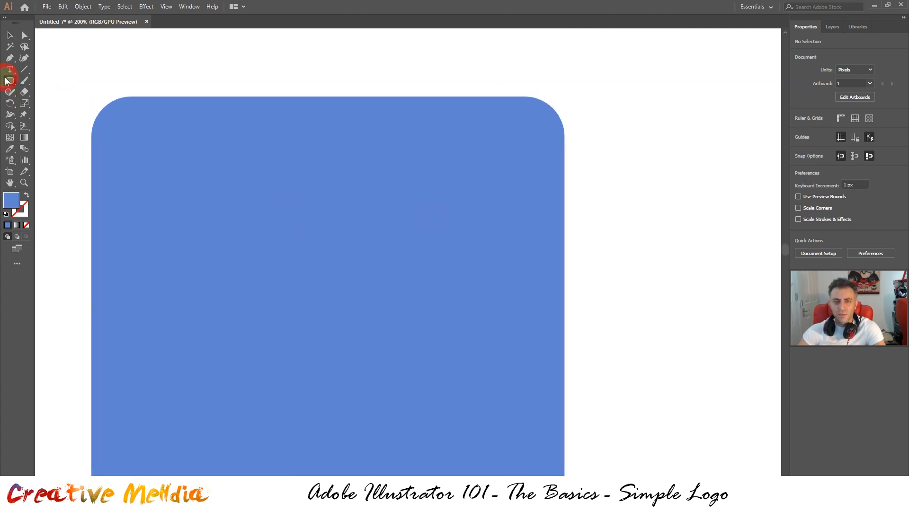
pyautogui.moveTo(114, 118)
pyautogui.mouseDown()
pyautogui.moveTo(148, 158)
pyautogui.moveTo(276, 200)
pyautogui.moveTo(541, 187)
pyautogui.moveTo(538, 175)
pyautogui.moveTo(536, 183)
pyautogui.mouseUp()
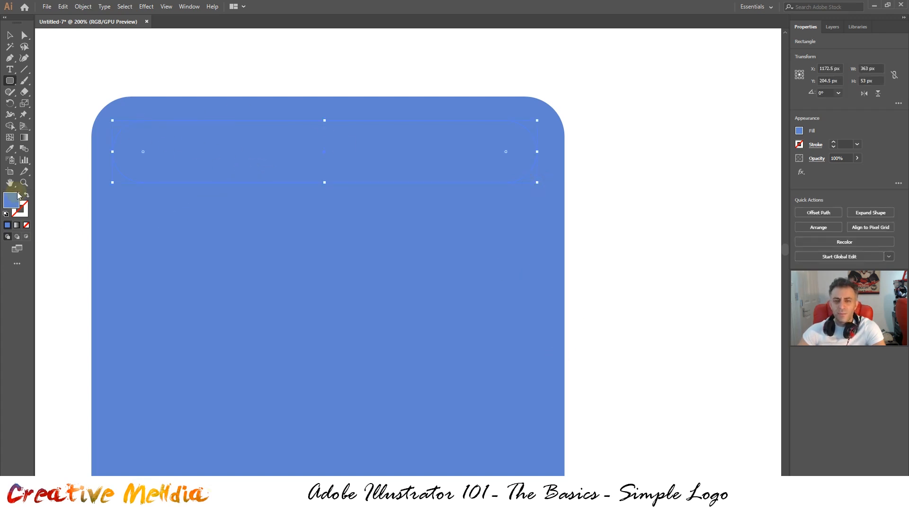
# - Fill the bar with the light blue of the Facebook icon's highlight strip using the Eyedropper
pyautogui.moveTo(207, 231); pyautogui.dragTo(426, 203)
pyautogui.scroll(-2, 560, 163)
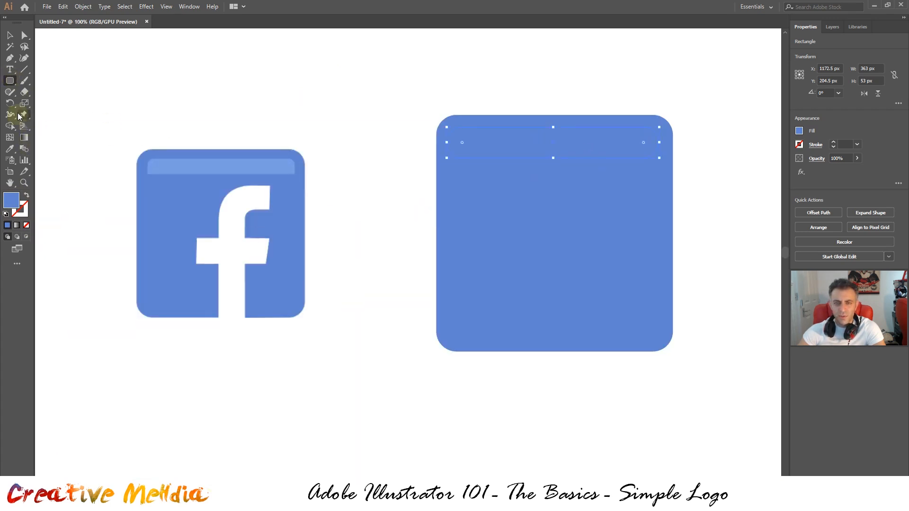
pyautogui.click(9, 148)
pyautogui.click(186, 167)
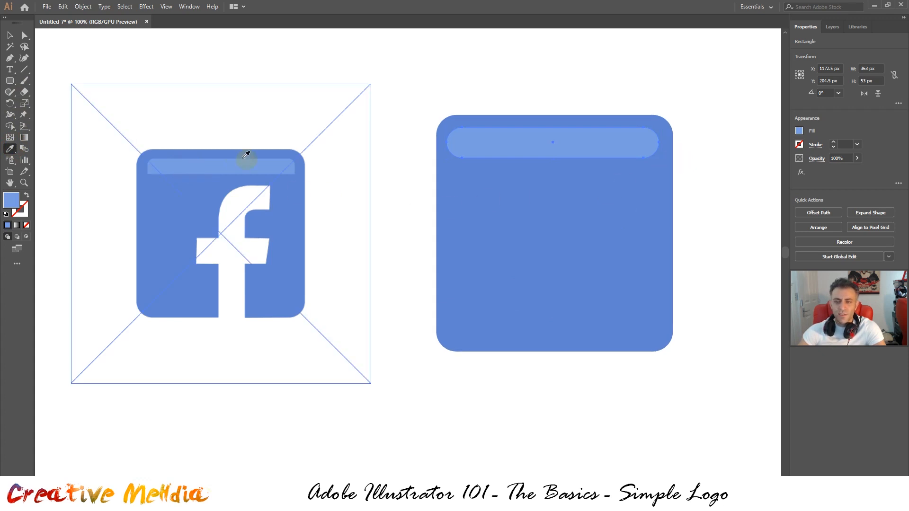
# - Try to square the light bar's lower-left corner by nudging its bottom curve anchor left with Direct Selection
pyautogui.click(24, 35)
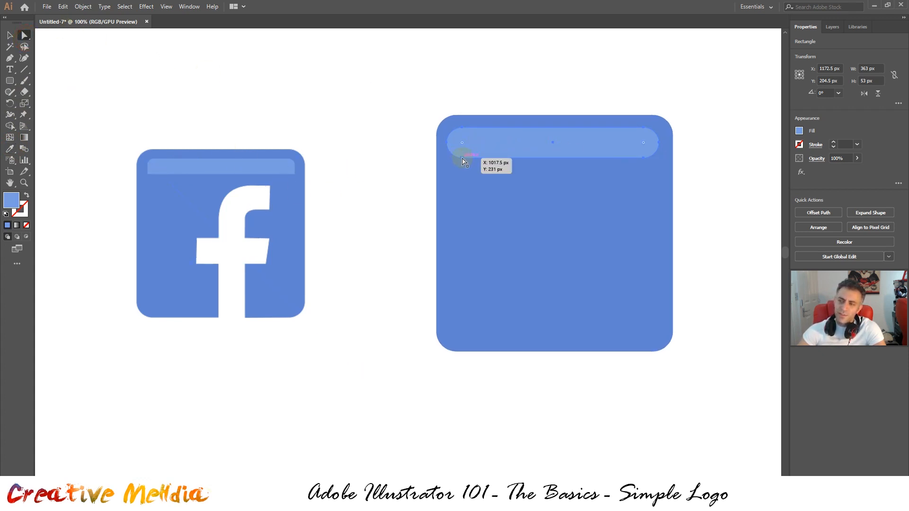
pyautogui.scroll(2, 556, 151)
pyautogui.scroll(3, 556, 152)
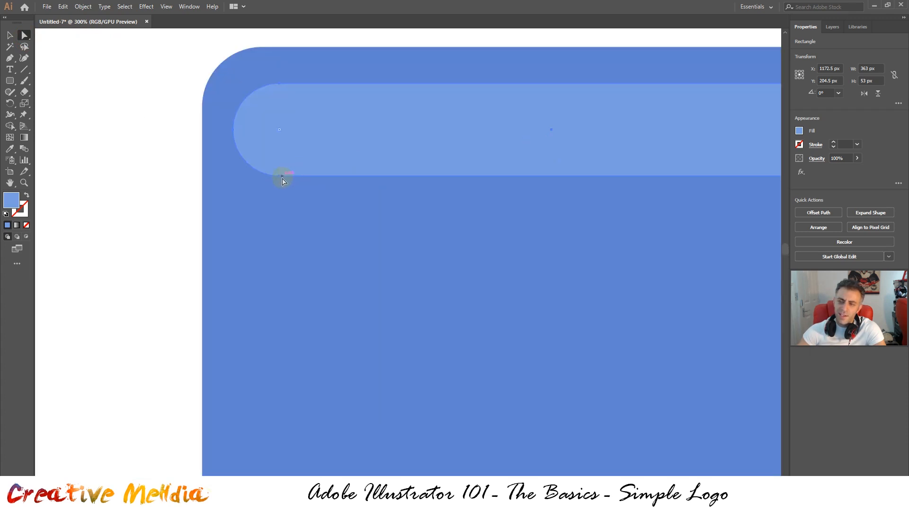
pyautogui.click(15, 35)
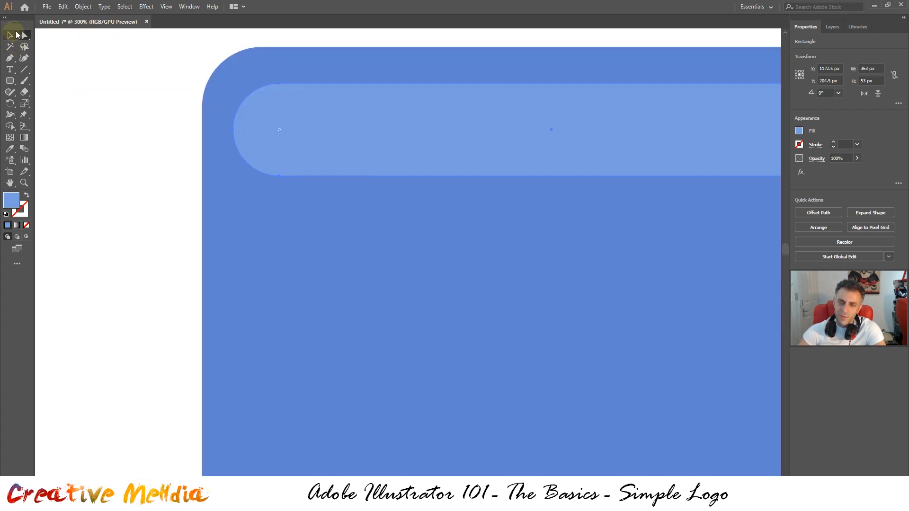
pyautogui.click(25, 36)
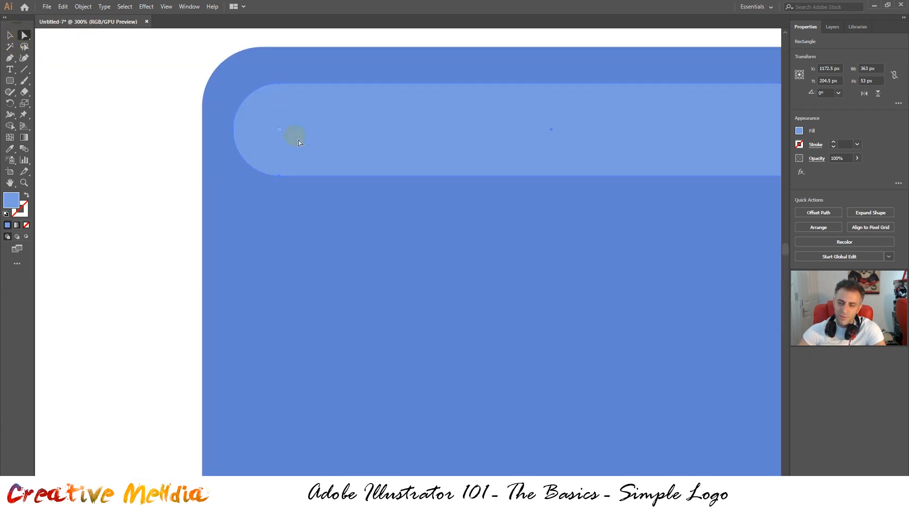
pyautogui.click(280, 177)
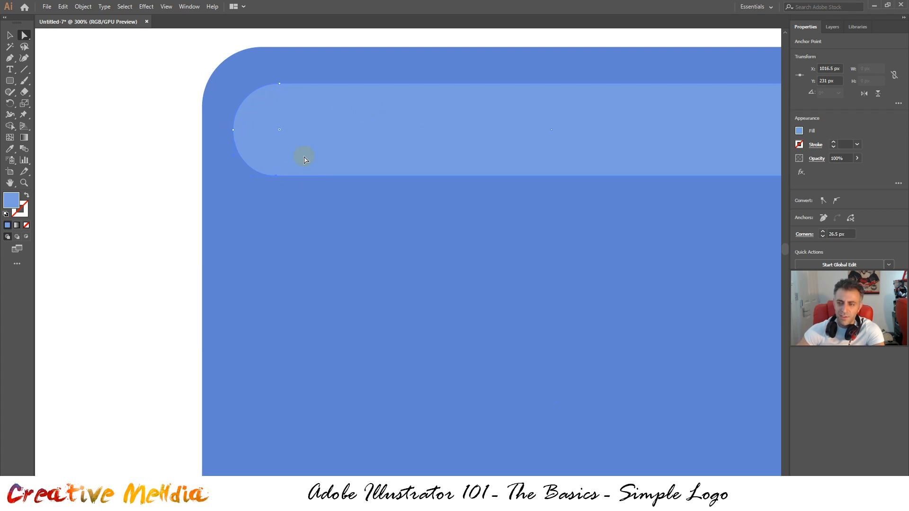
pyautogui.press('Left')
pyautogui.press('Left')
pyautogui.press('Left')
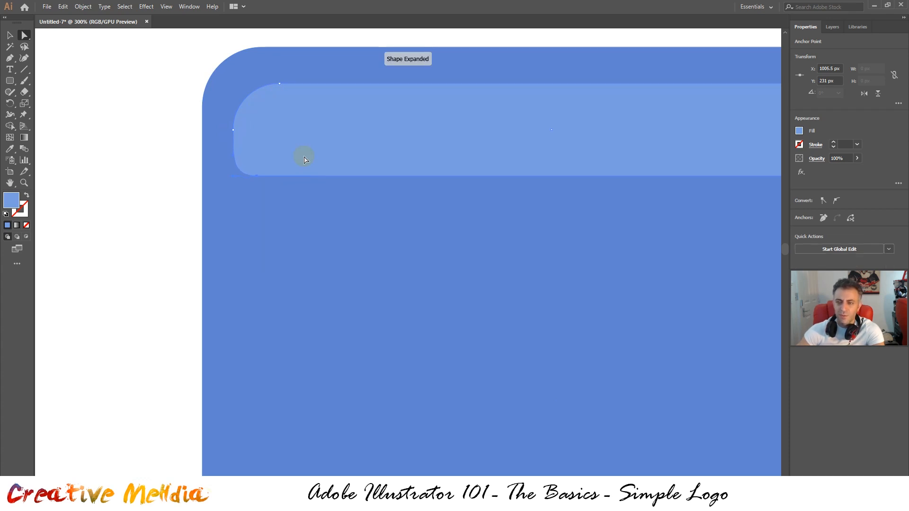
pyautogui.press('Left')
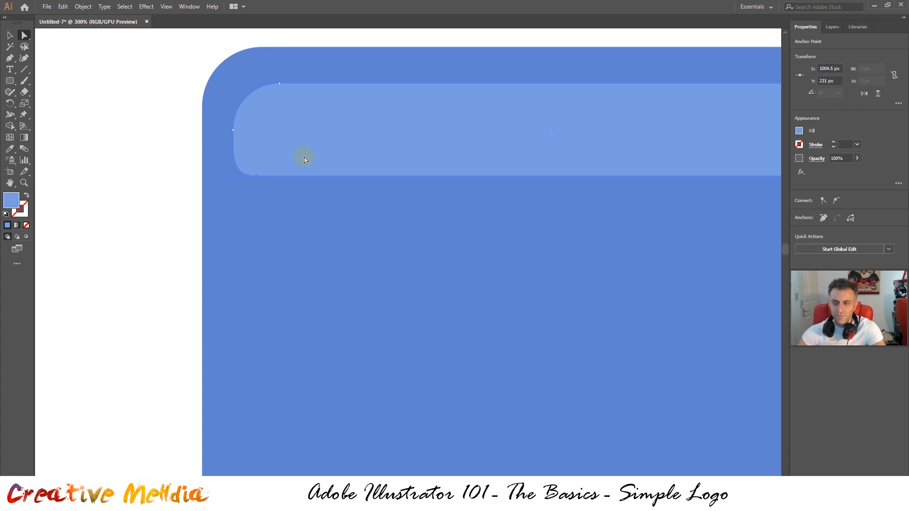
pyautogui.scroll(-6, 305, 160)
pyautogui.scroll(6, 108, 180)
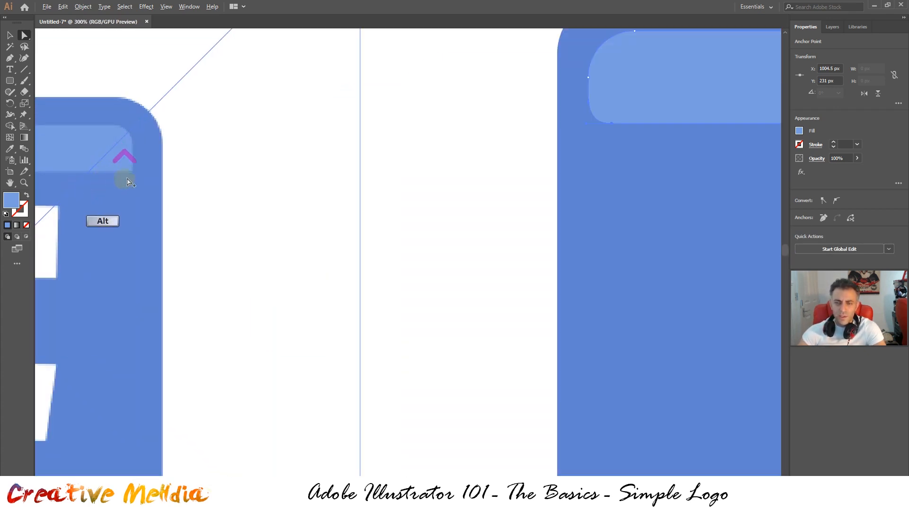
pyautogui.scroll(3, 128, 183)
pyautogui.moveTo(625, 157); pyautogui.dragTo(372, 207)
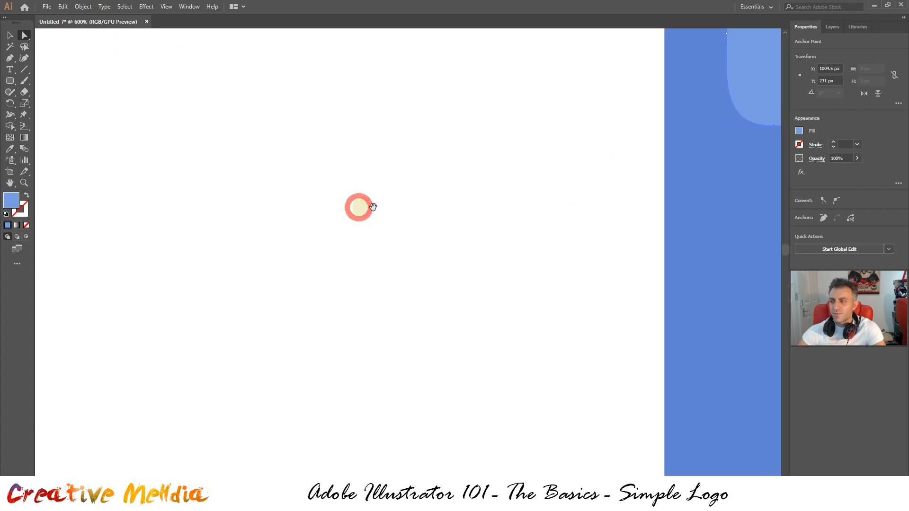
pyautogui.moveTo(516, 203); pyautogui.dragTo(306, 260)
pyautogui.moveTo(568, 251); pyautogui.dragTo(289, 276)
# - Undo the recent leftward nudges of the light bar's lower-left anchor point
pyautogui.hotkey('ctrl', 'z')
pyautogui.hotkey('ctrl', 'z')
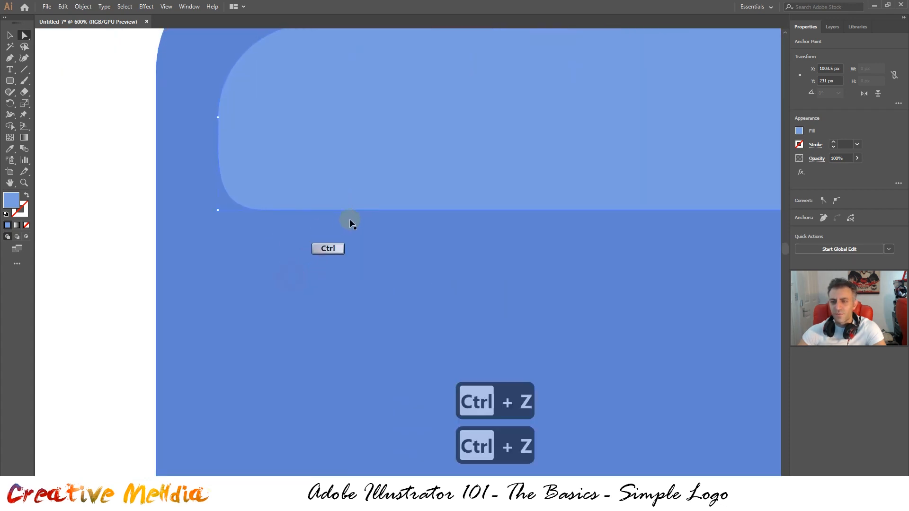
pyautogui.hotkey('ctrl', 'z')
pyautogui.hotkey('ctrl', 'z')
pyautogui.hotkey('ctrl', 'z')
pyautogui.hotkey('ctrl', 'z')
pyautogui.hotkey('ctrl', 'z')
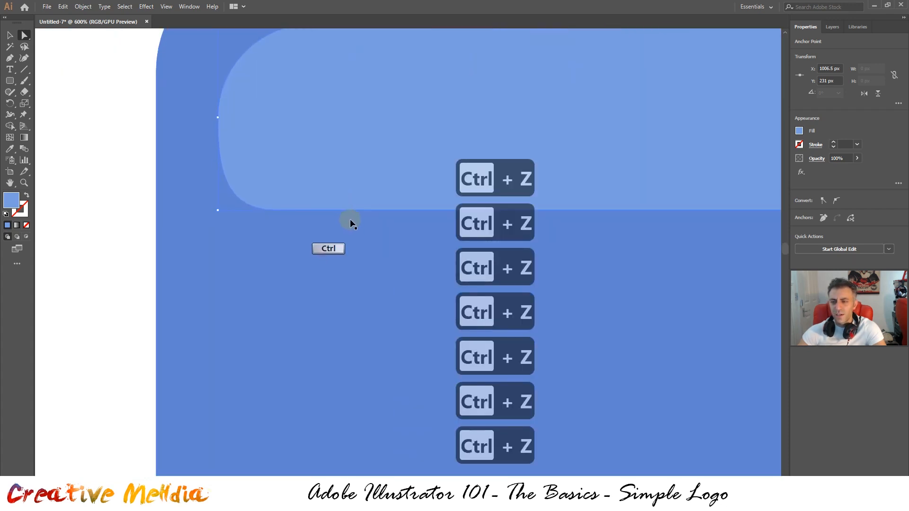
pyautogui.hotkey('ctrl', 'z')
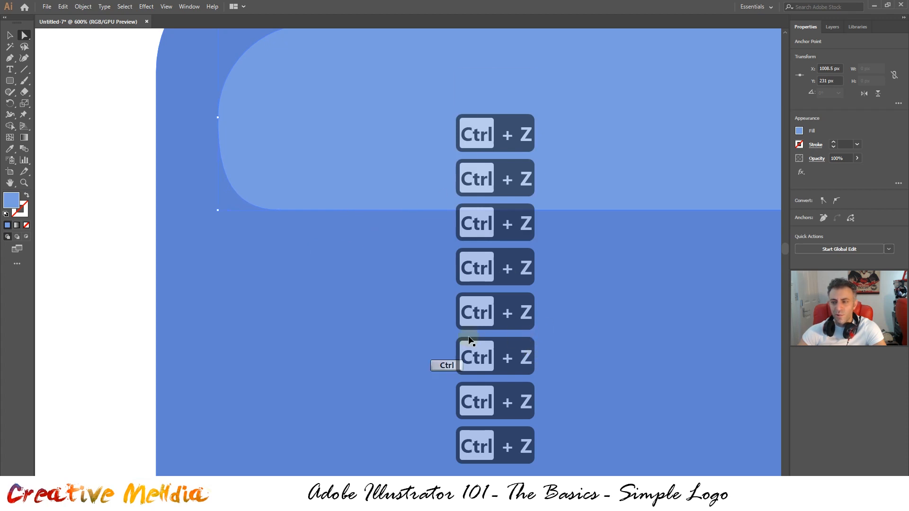
pyautogui.hotkey('ctrl', 'z')
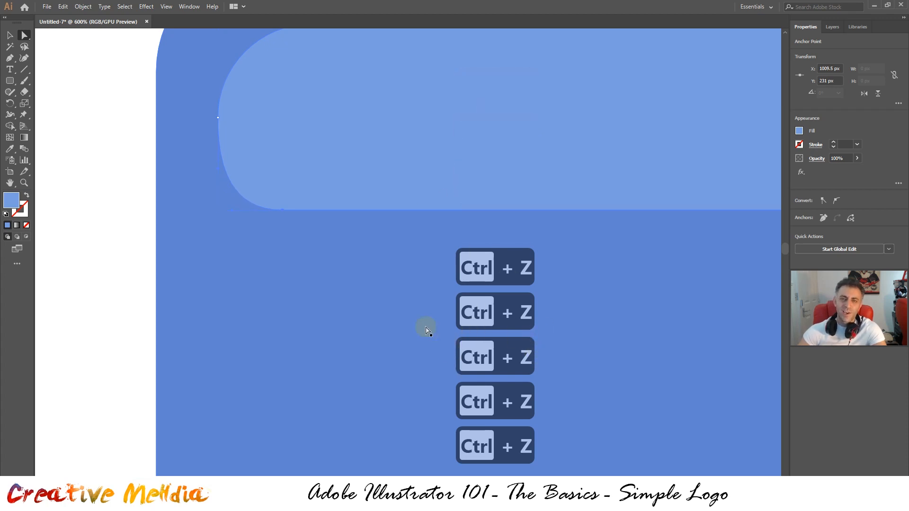
# - Convert the light bar's lower-left curve anchor to a corner point and nudge it left to X 991.5 px, squaring the corner
pyautogui.click(10, 59)
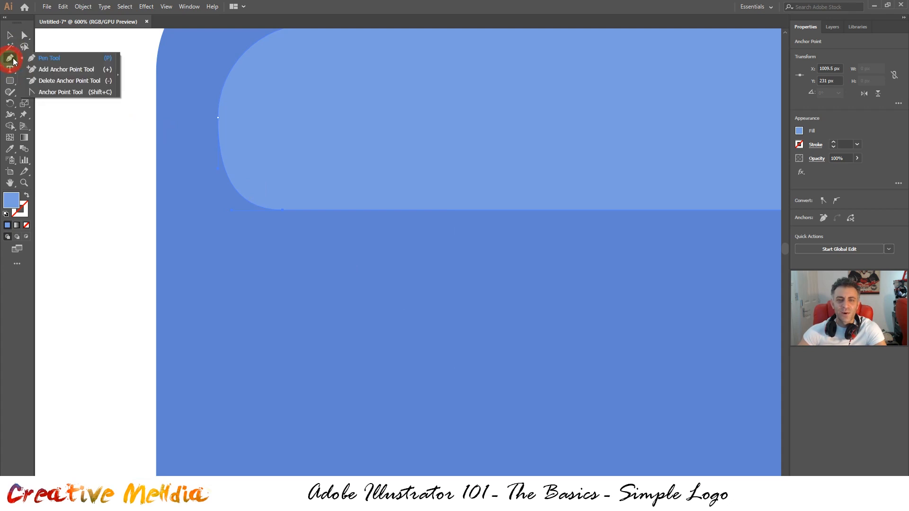
pyautogui.click(70, 91)
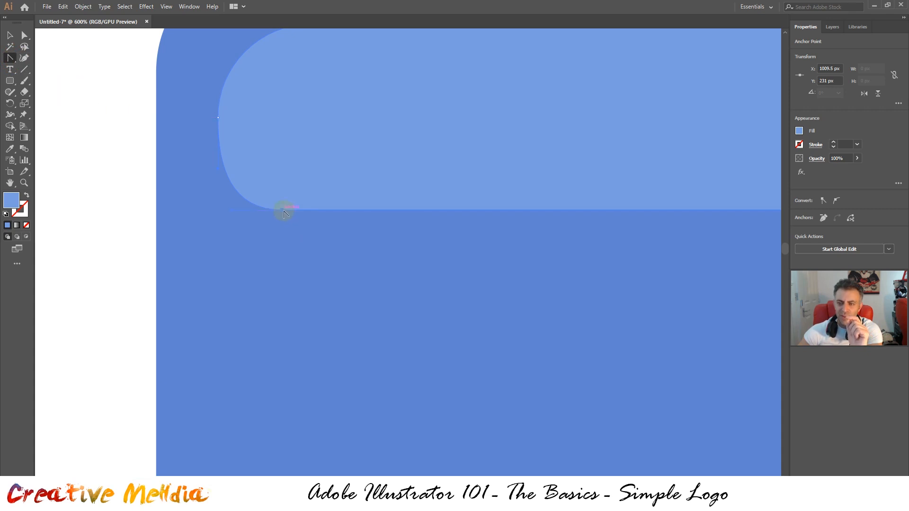
pyautogui.click(283, 209)
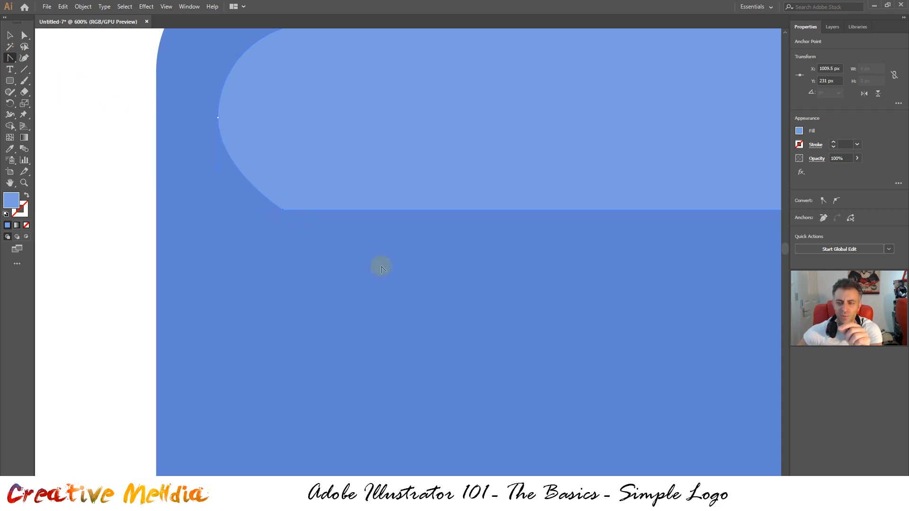
pyautogui.press('Left')
pyautogui.press('Left')
pyautogui.press('Left')
pyautogui.press('Left')
pyautogui.press('Left')
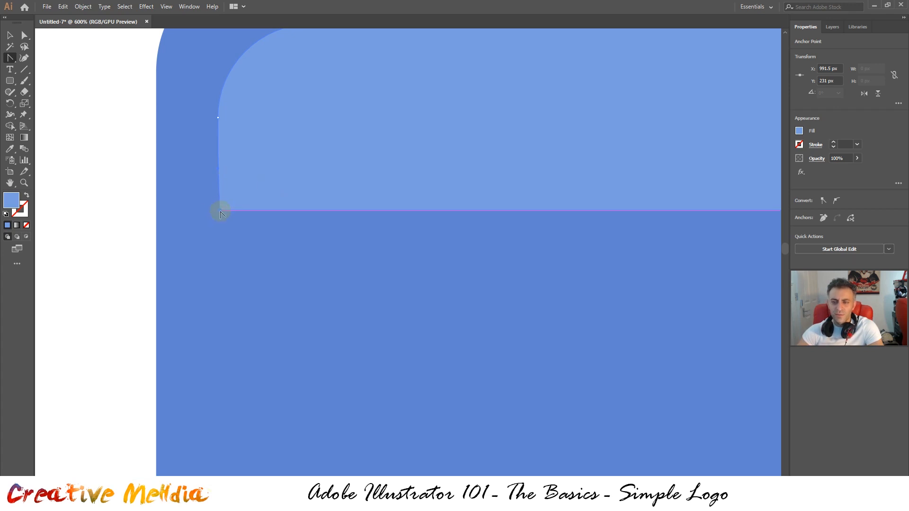
pyautogui.moveTo(221, 211)
pyautogui.mouseDown()
pyautogui.moveTo(209, 211)
pyautogui.moveTo(218, 210)
pyautogui.mouseUp()
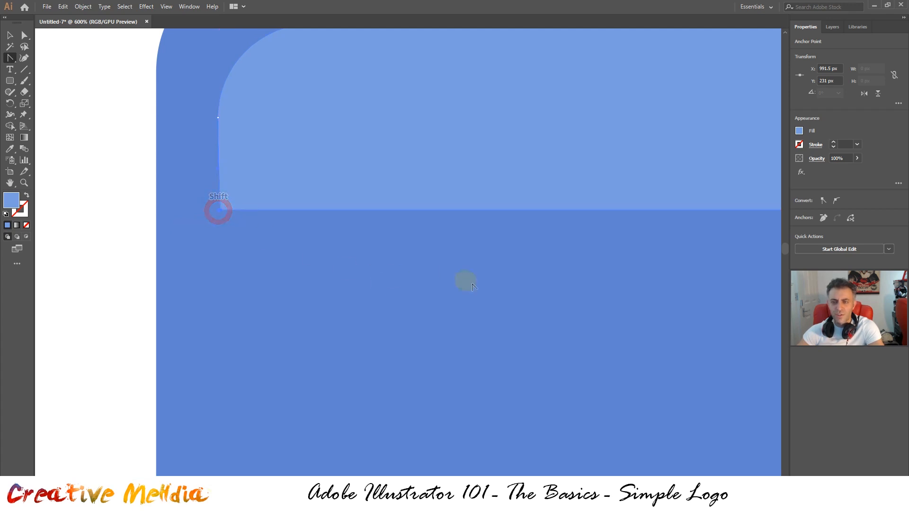
# - Convert the bottom curve anchor at the light bar's lower-right end to a corner point and nudge it right to X 1333.5 px
pyautogui.moveTo(559, 278); pyautogui.dragTo(316, 274)
pyautogui.moveTo(464, 291); pyautogui.dragTo(190, 262)
pyautogui.moveTo(489, 281); pyautogui.dragTo(373, 320)
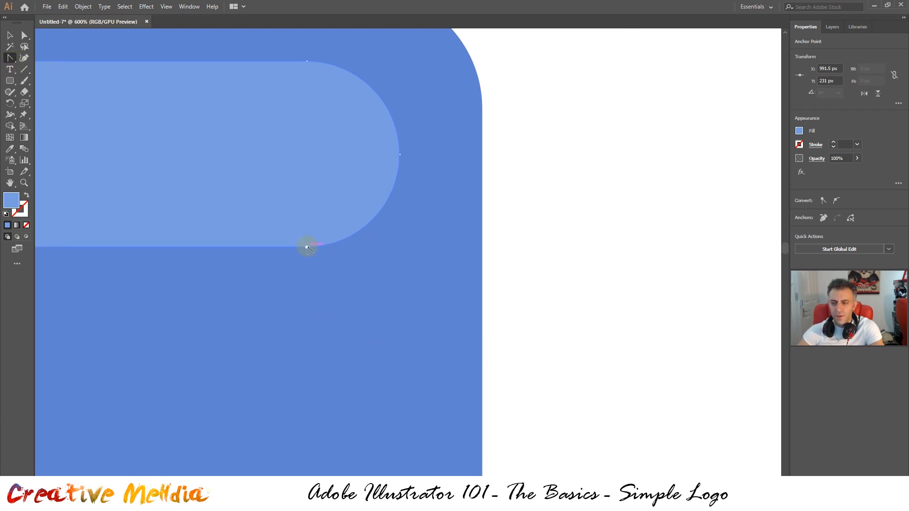
pyautogui.moveTo(307, 248)
pyautogui.mouseDown()
pyautogui.moveTo(398, 258)
pyautogui.moveTo(306, 250)
pyautogui.mouseUp()
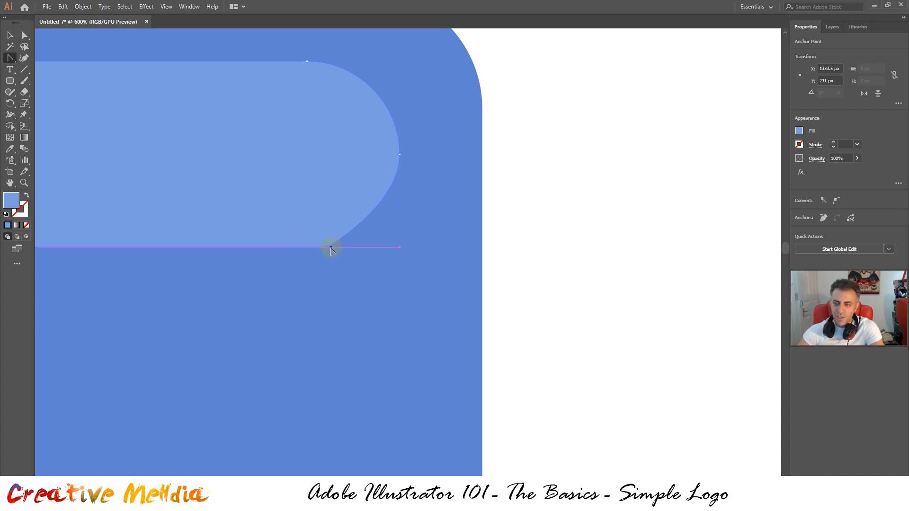
pyautogui.click(329, 248)
pyautogui.moveTo(351, 249); pyautogui.dragTo(327, 253)
pyautogui.hotkey('ctrl', 'z')
pyautogui.click(329, 251)
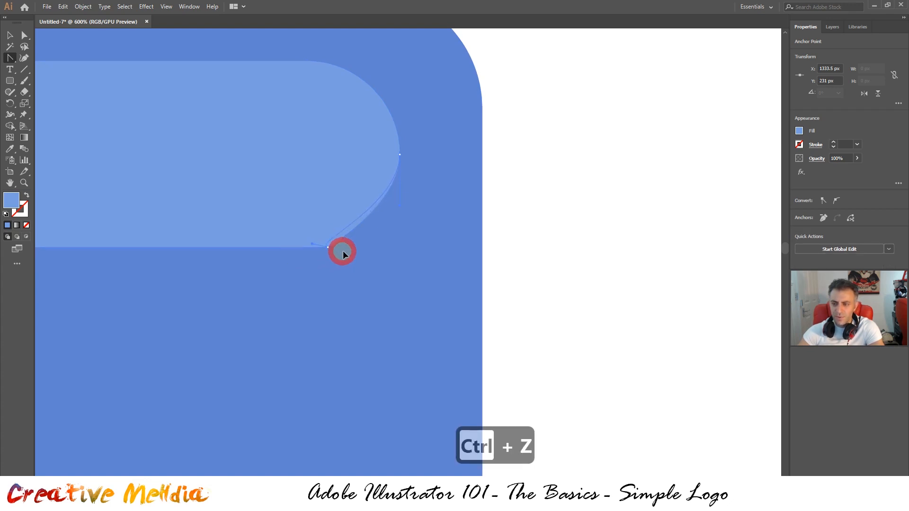
pyautogui.hotkey('ctrl', 'z')
# - Move the light bar's lower-right anchor horizontally to X 1354 px with Direct Selection, squaring the corner, and deselect it
pyautogui.click(329, 247)
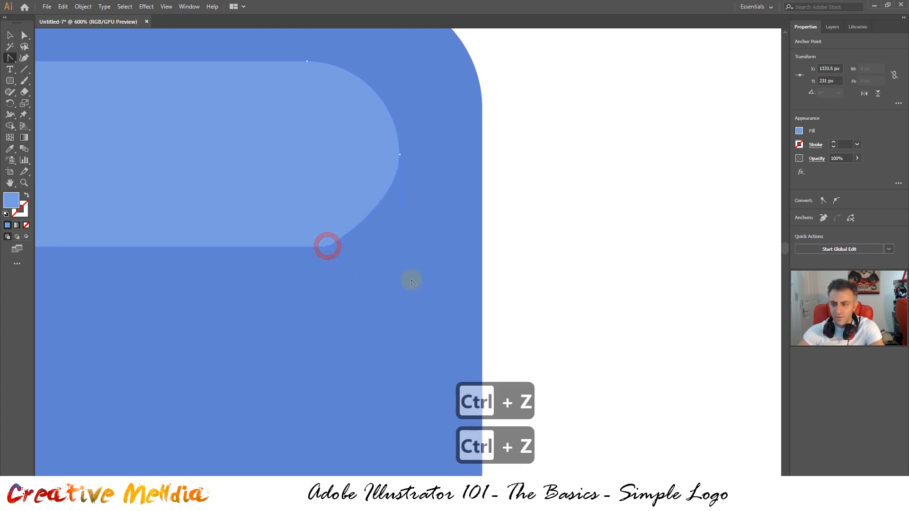
pyautogui.click(23, 36)
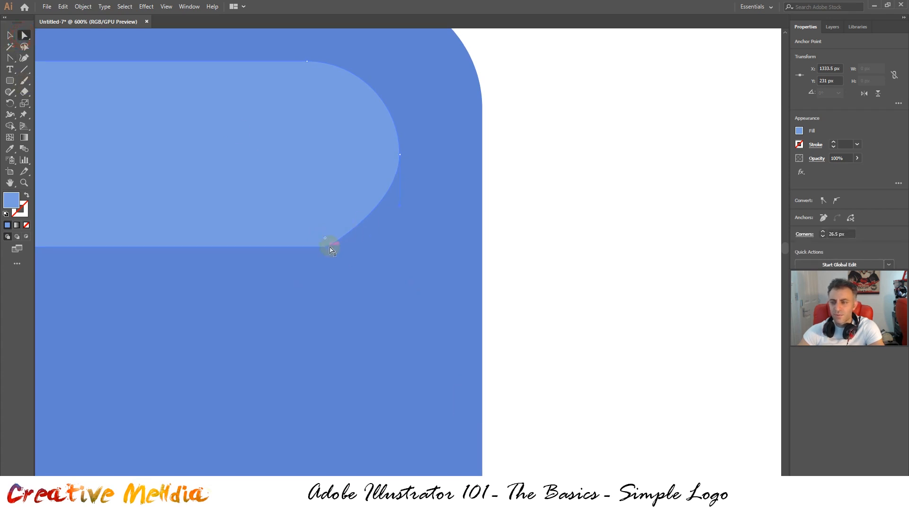
pyautogui.click(330, 248)
pyautogui.moveTo(330, 248); pyautogui.dragTo(399, 246)
pyautogui.click(581, 232)
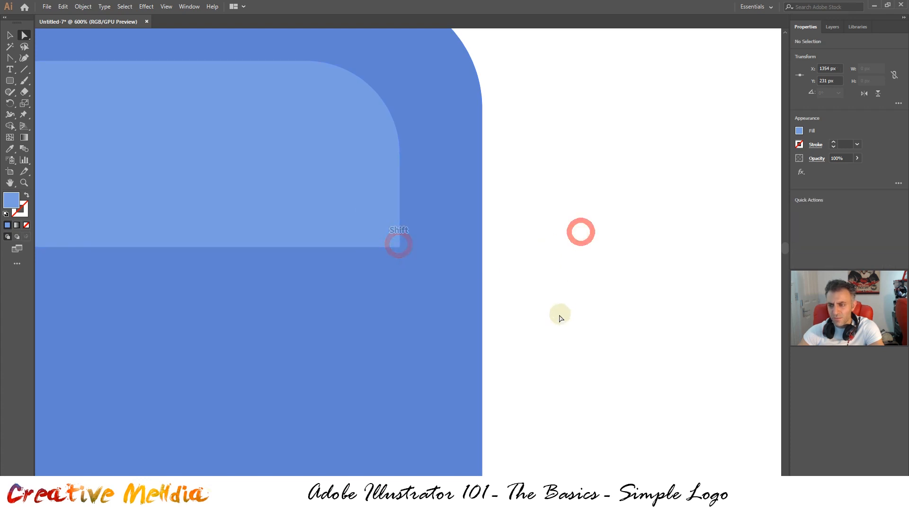
# - Reduce the light bar's height slightly by raising its bottom edge to resemble the reference icon's highlight strip, and deselect it
pyautogui.scroll(-2, 442, 243)
pyautogui.scroll(4, 497, 220)
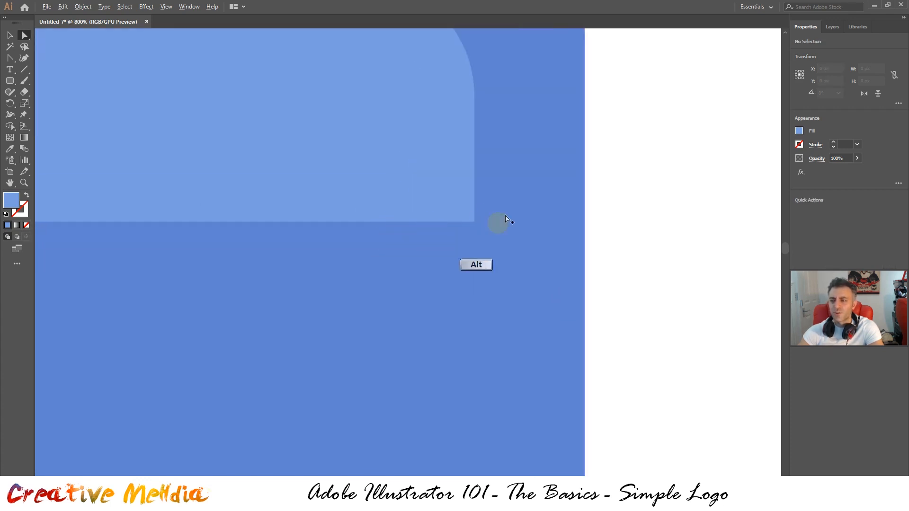
pyautogui.scroll(-8, 450, 219)
pyautogui.scroll(5, 344, 239)
pyautogui.scroll(-2, 343, 239)
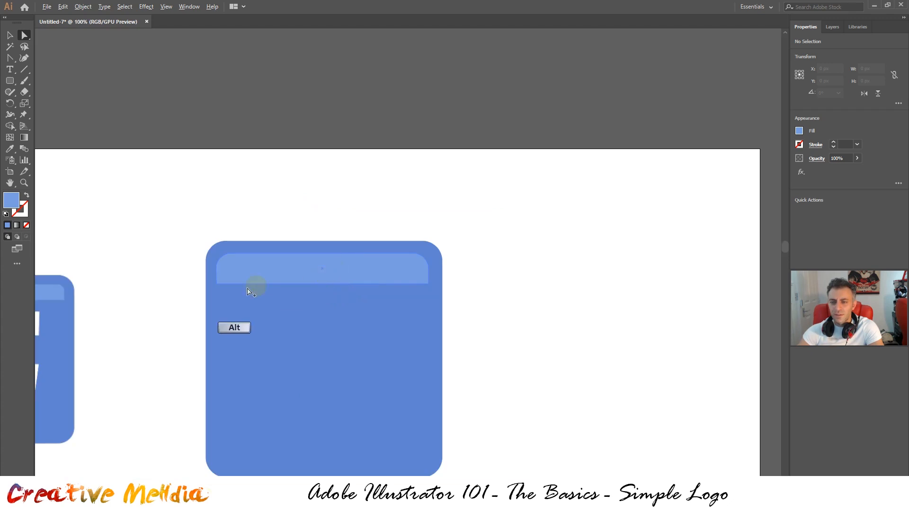
pyautogui.moveTo(193, 296); pyautogui.dragTo(328, 210)
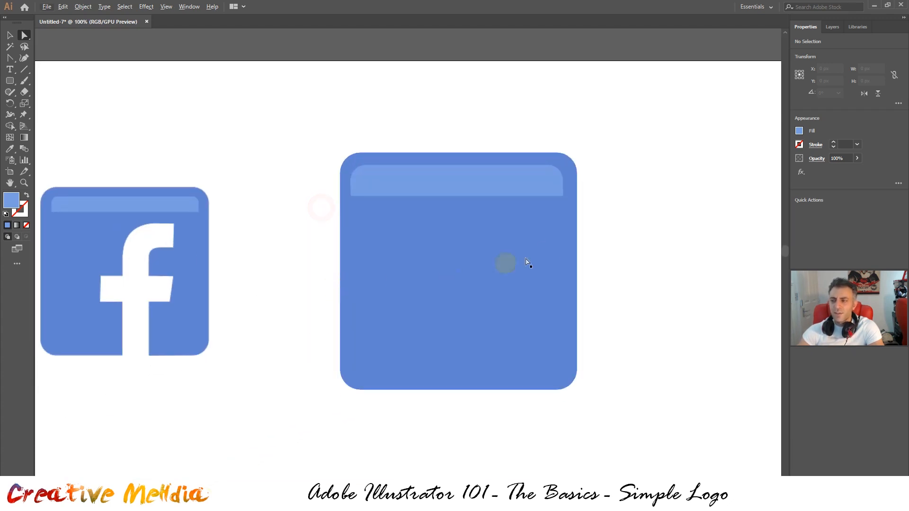
pyautogui.click(467, 181)
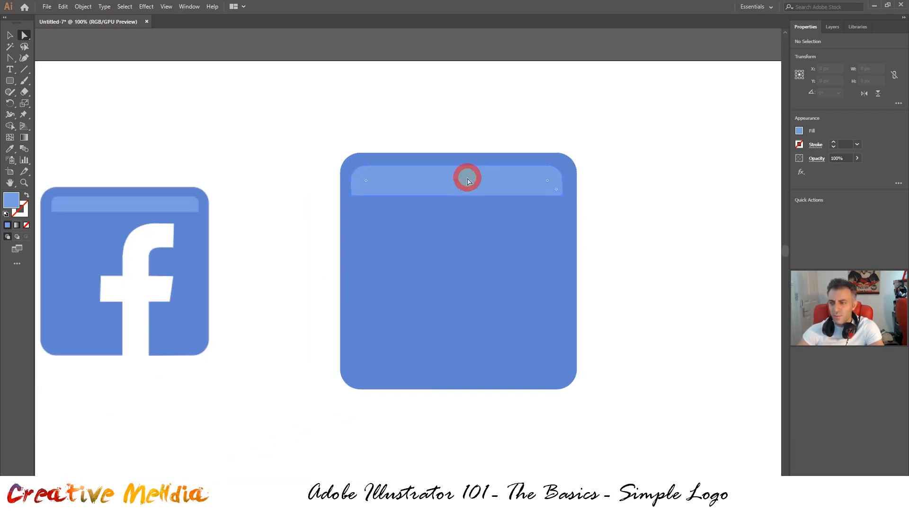
pyautogui.click(10, 35)
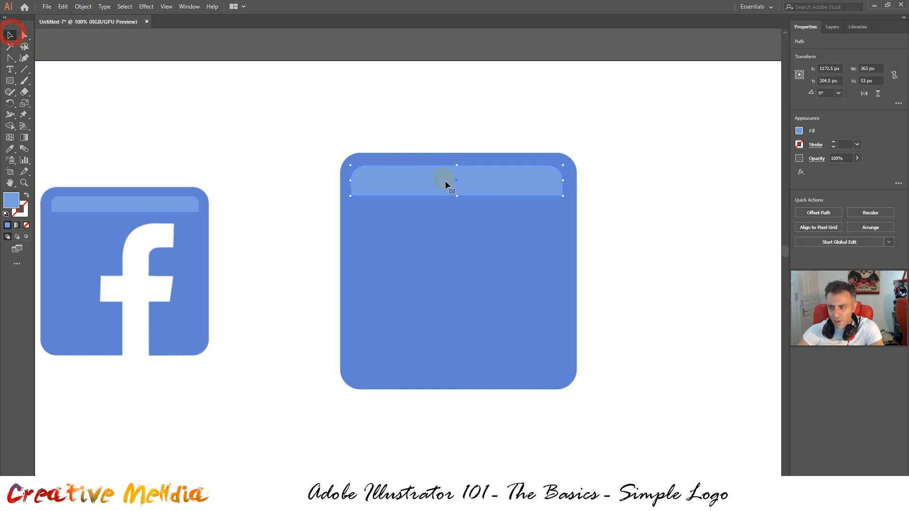
pyautogui.moveTo(457, 196); pyautogui.dragTo(456, 191)
pyautogui.click(593, 197)
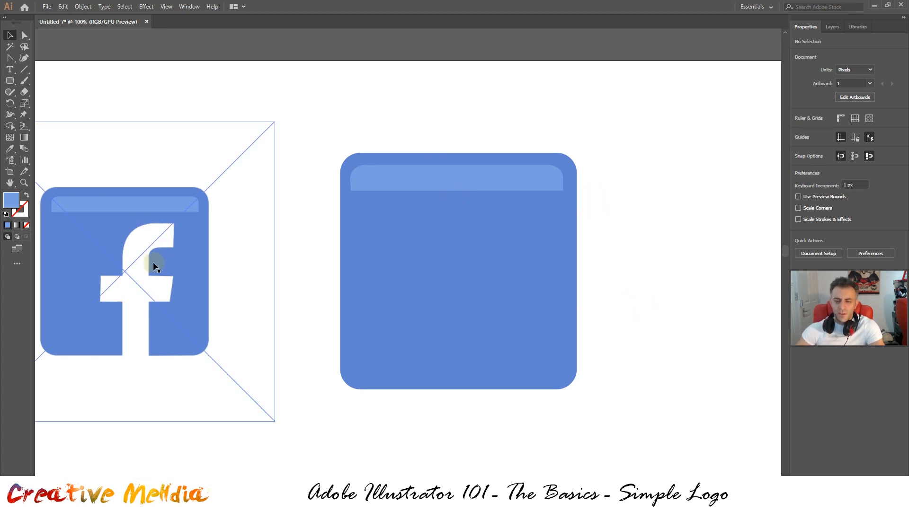
# - Activate the Pen tool for tracing the reference icon's letter f, with a black stroke of 2 pt
pyautogui.keyDown('alt'); pyautogui.scroll(1, 136, 353); pyautogui.keyUp('alt')
pyautogui.moveTo(179, 307); pyautogui.dragTo(240, 305)
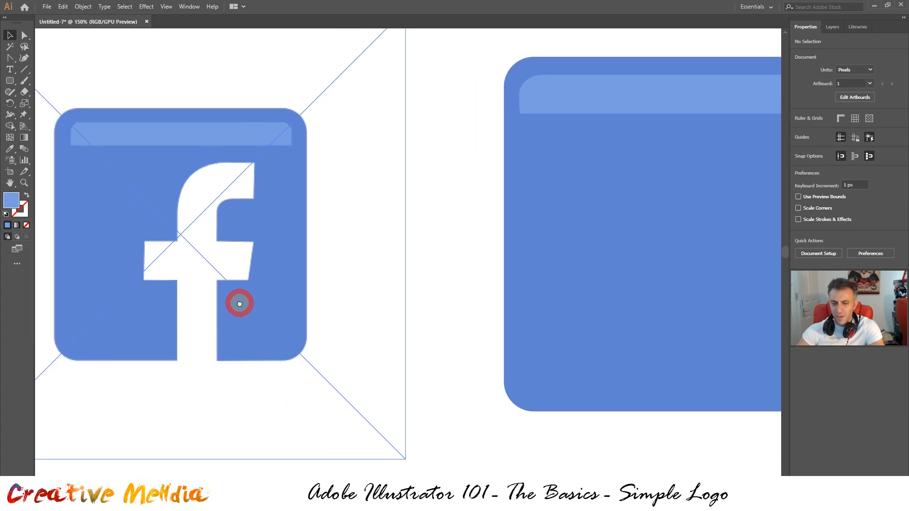
pyautogui.click(434, 295)
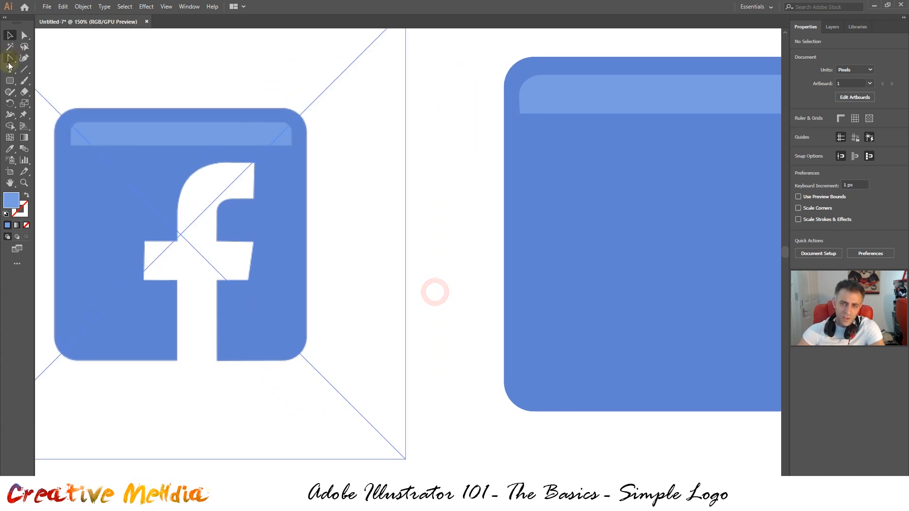
pyautogui.moveTo(12, 58); pyautogui.dragTo(46, 58)
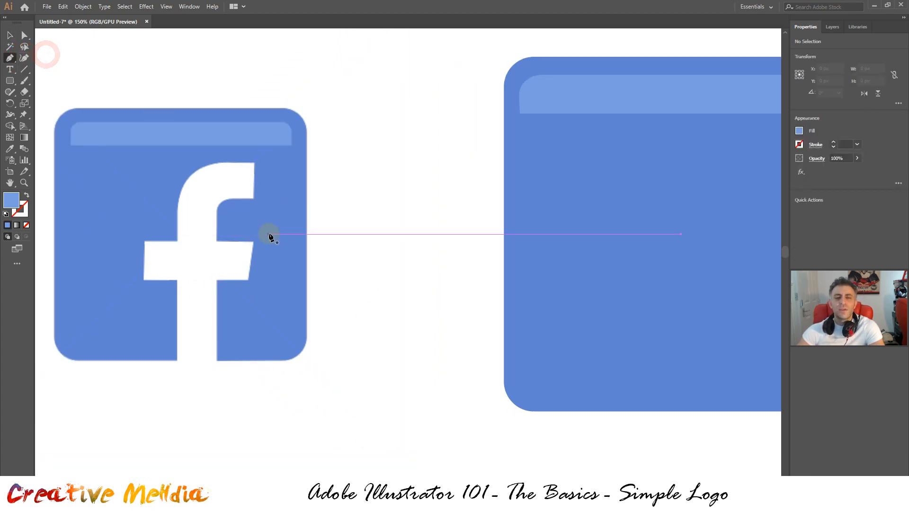
pyautogui.click(802, 144)
pyautogui.click(714, 179)
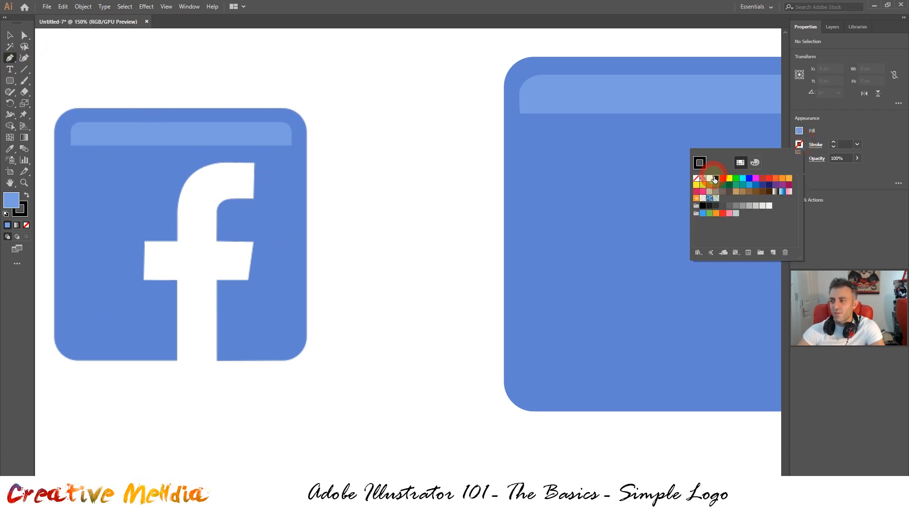
pyautogui.click(833, 144)
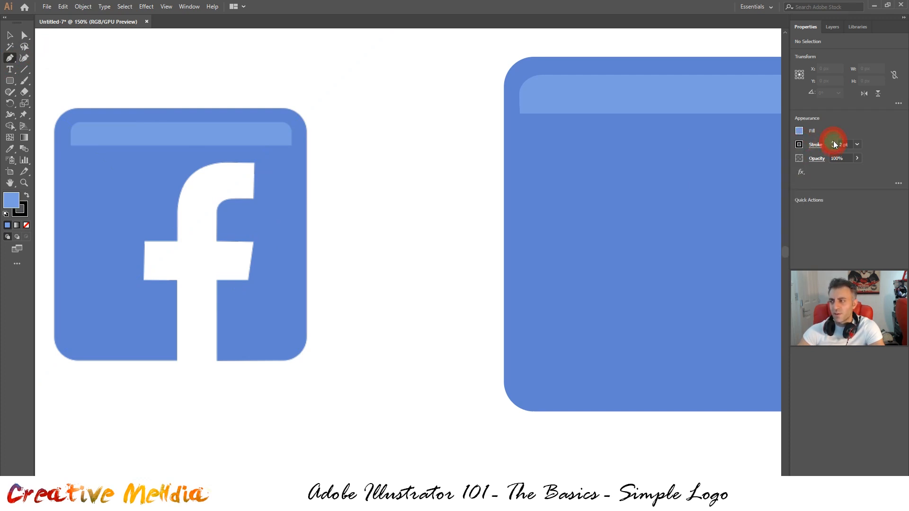
# - Set the fill to None and start the letter f's outline with a horizontal bottom edge about 45 px long from its lower-left corner
pyautogui.click(799, 131)
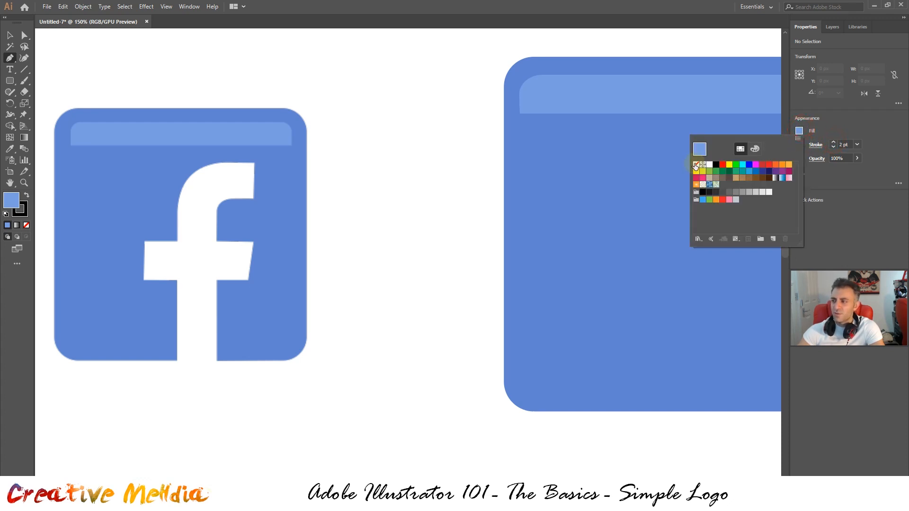
pyautogui.click(695, 164)
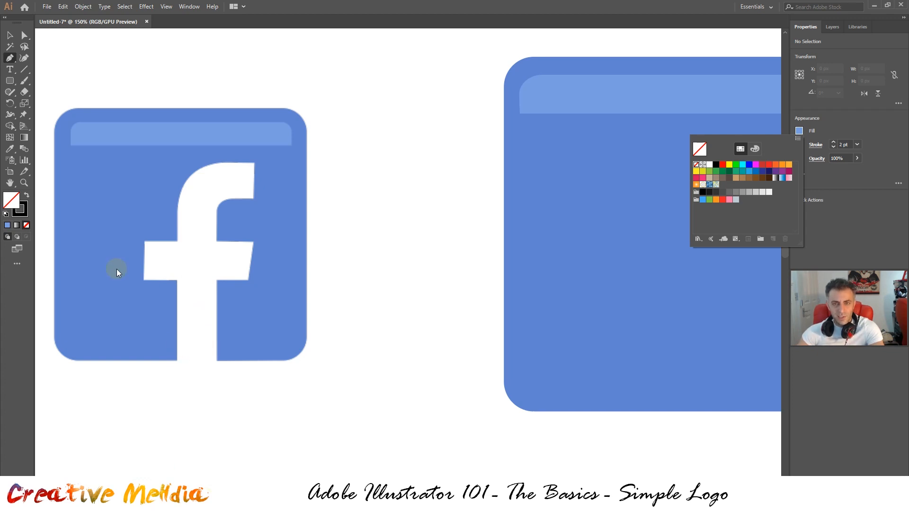
pyautogui.click(178, 359)
pyautogui.scroll(2, 178, 362)
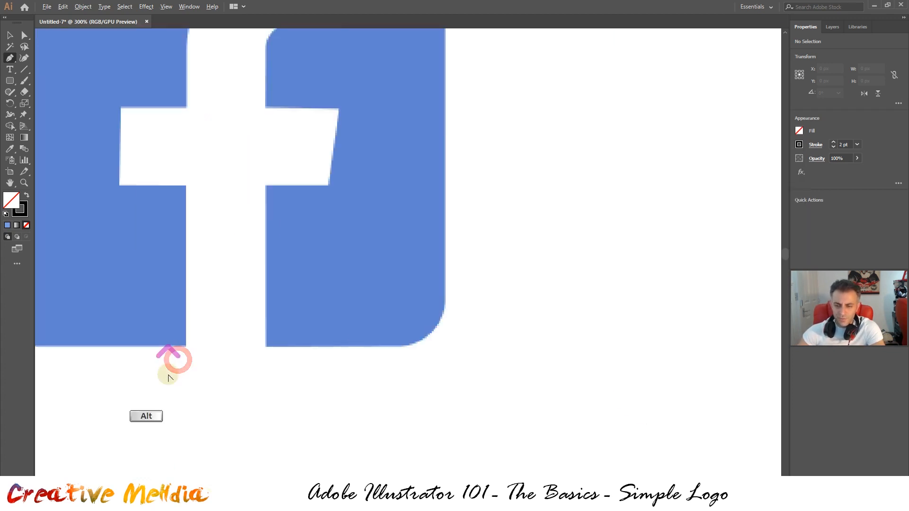
pyautogui.moveTo(208, 359); pyautogui.dragTo(232, 450)
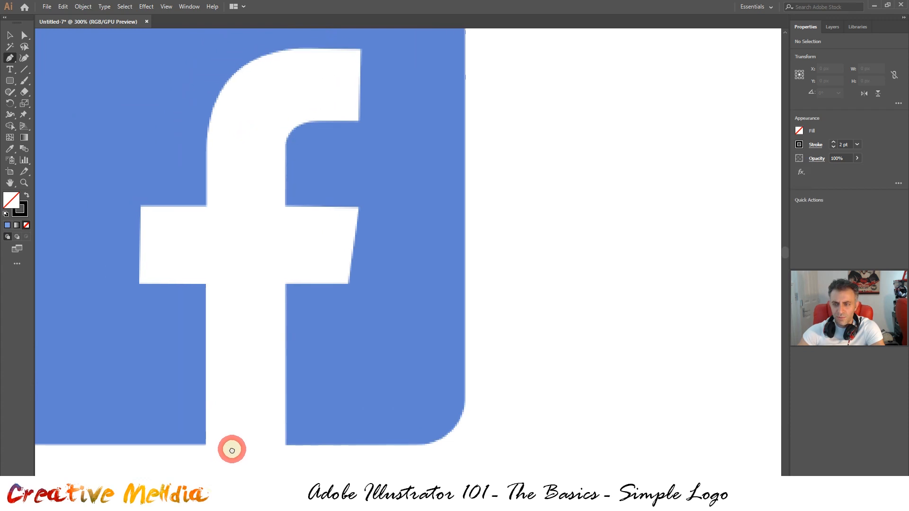
pyautogui.click(206, 445)
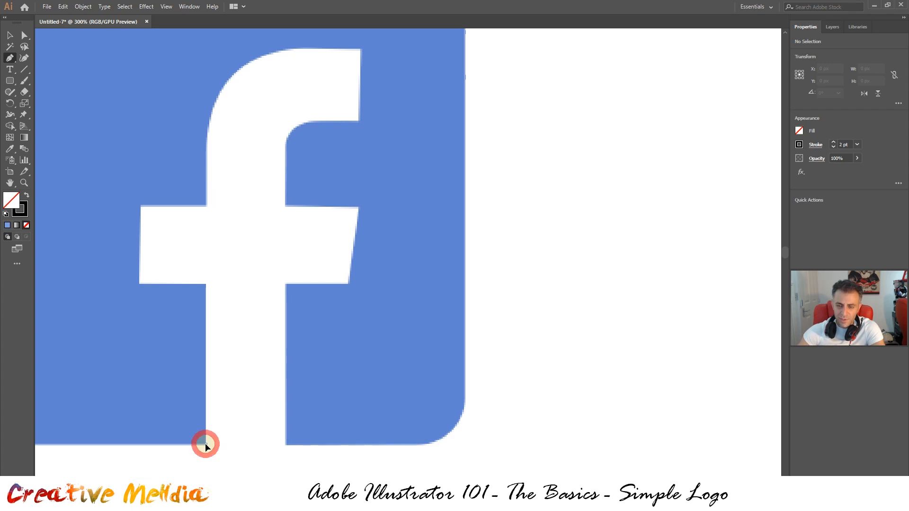
pyautogui.press('shift')
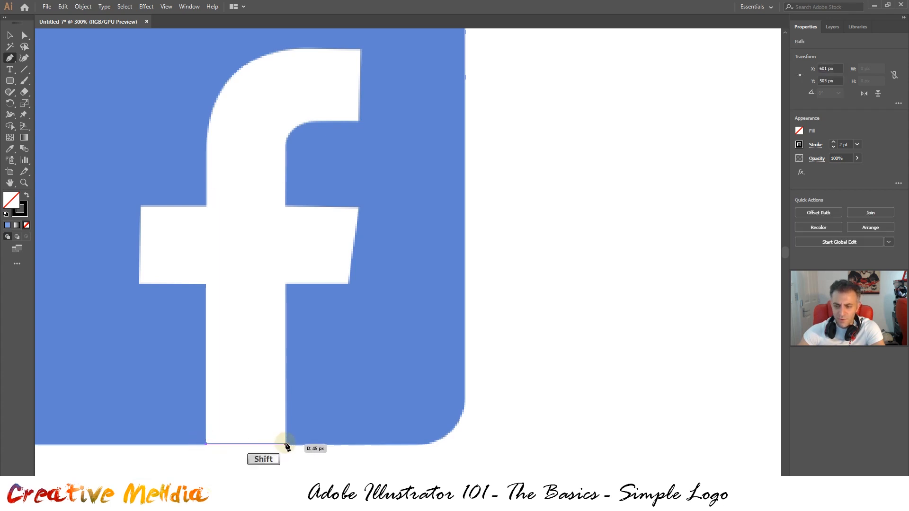
pyautogui.keyDown('shift'); pyautogui.click(286, 444); pyautogui.keyUp('shift')
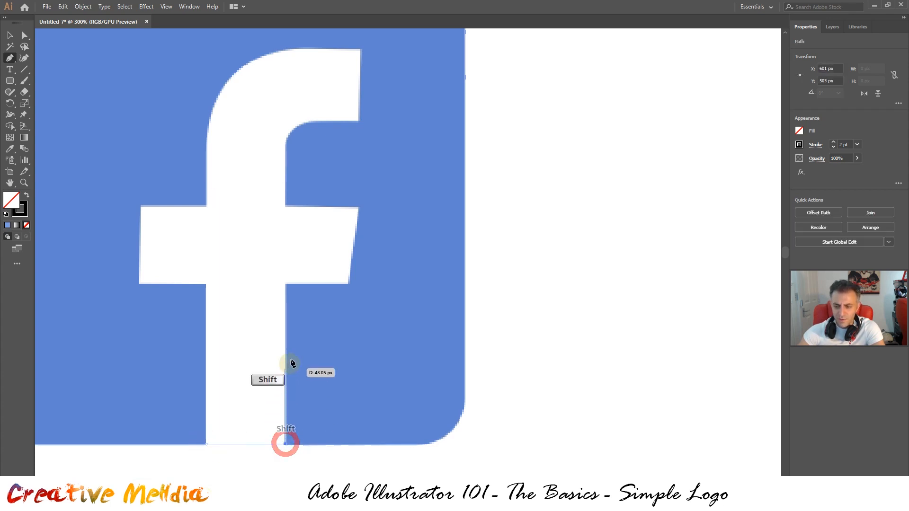
# - Trace the right edge of the stem up to the crossbar and outline the crossbar's slanted right arm back to the stem
pyautogui.keyDown('shift'); pyautogui.click(285, 284); pyautogui.keyUp('shift')
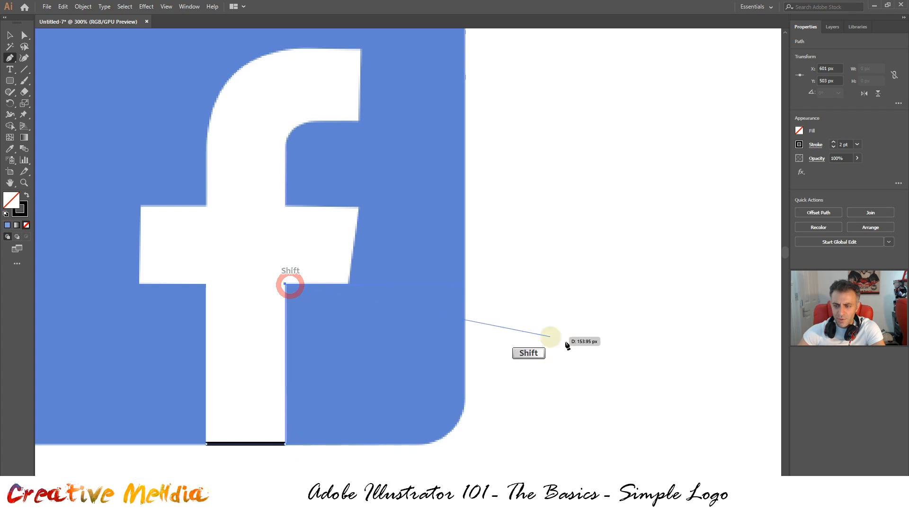
pyautogui.keyDown('shift'); pyautogui.click(349, 285); pyautogui.keyUp('shift')
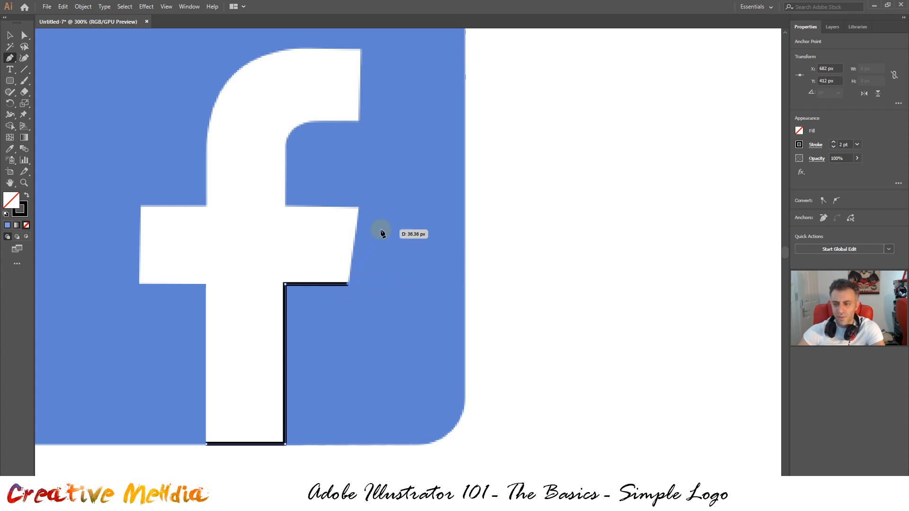
pyautogui.click(358, 208)
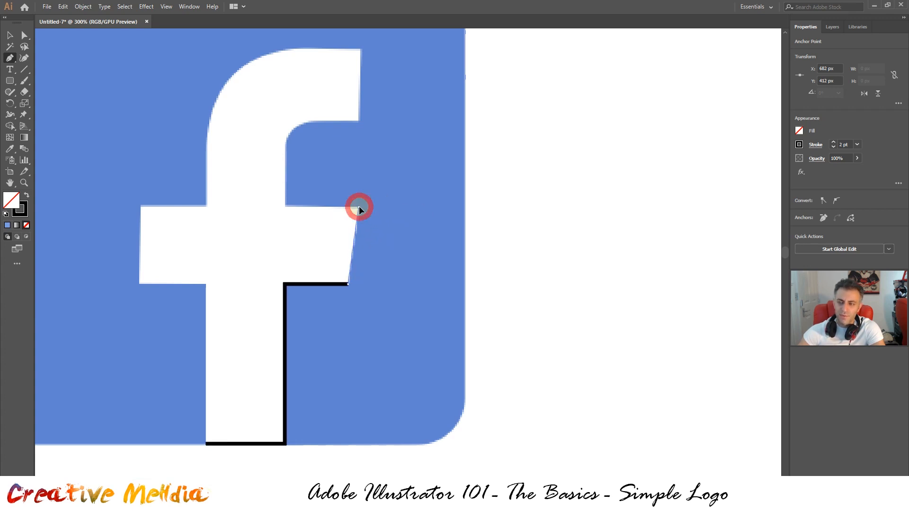
pyautogui.keyDown('shift'); pyautogui.click(286, 207); pyautogui.keyUp('shift')
# - Trace the right edge above the crossbar up to Y 332 px and the hook's inner curve to a smooth anchor at X 662, Y 319 px
pyautogui.scroll(2, 291, 142)
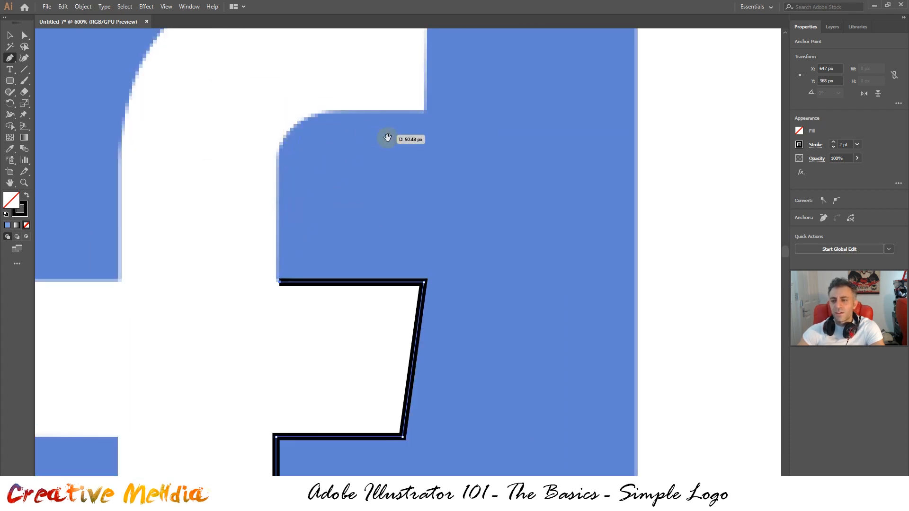
pyautogui.moveTo(386, 138); pyautogui.dragTo(376, 220)
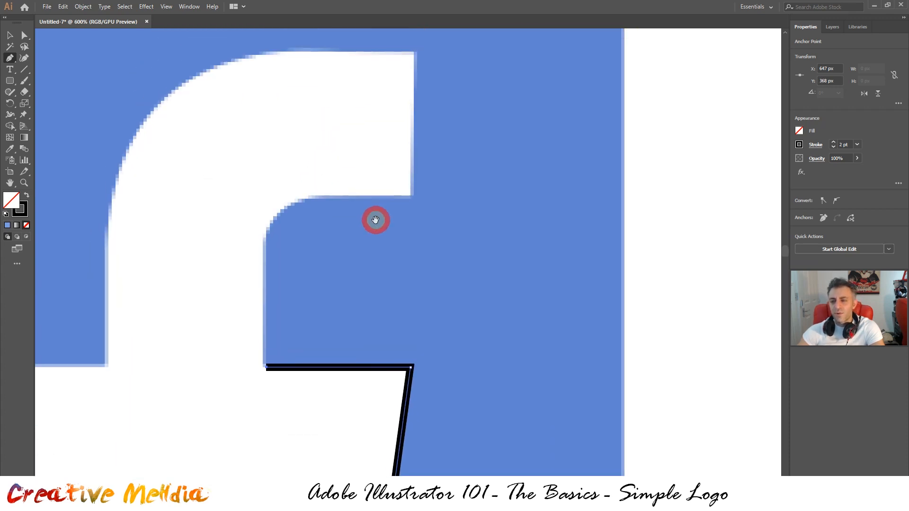
pyautogui.keyDown('shift'); pyautogui.click(265, 242); pyautogui.keyUp('shift')
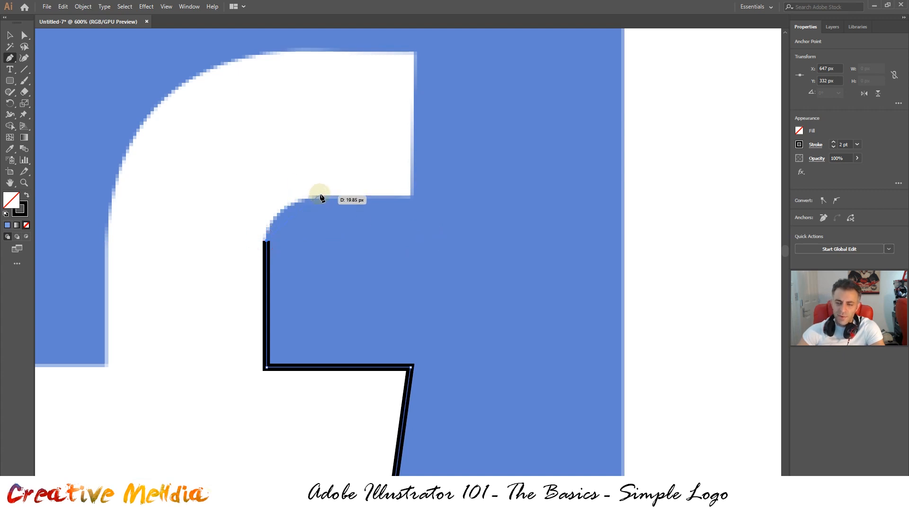
pyautogui.scroll(1, 319, 196)
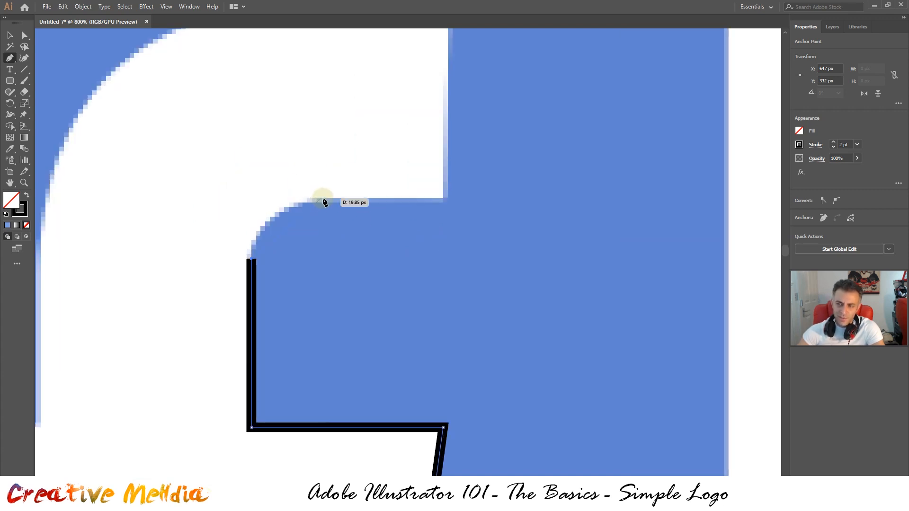
pyautogui.click(323, 202)
pyautogui.hotkey('ctrl', 'z')
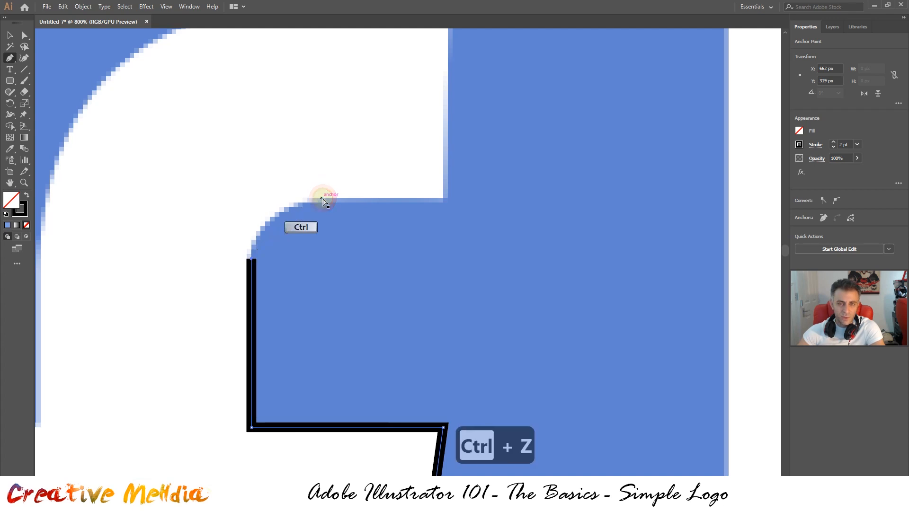
pyautogui.keyDown('ctrl'); pyautogui.click(323, 200); pyautogui.keyUp('ctrl')
pyautogui.press('shift')
pyautogui.moveTo(337, 201); pyautogui.dragTo(383, 193)
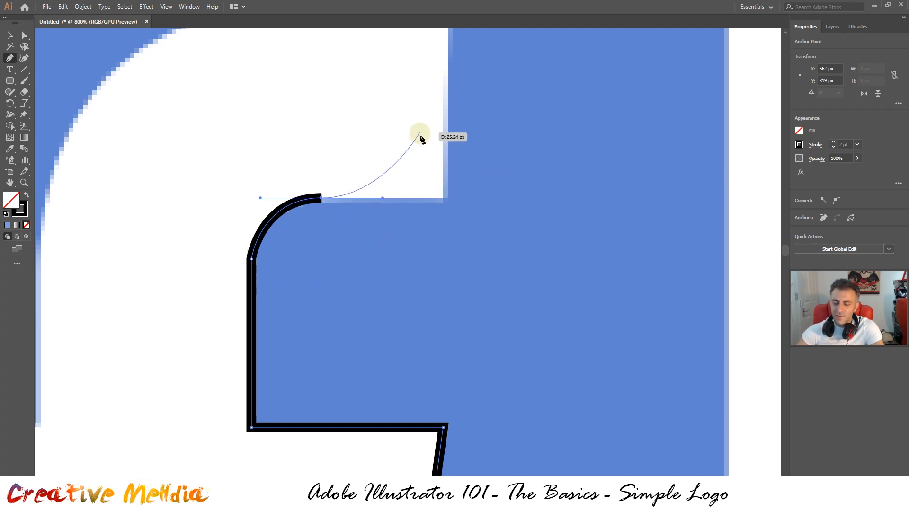
# - Remove the inner curve anchor's outgoing handle and trace the hook's lower edge horizontally about 26 px to its corner
pyautogui.scroll(1, 419, 140)
pyautogui.scroll(1, 417, 146)
pyautogui.moveTo(436, 152); pyautogui.dragTo(459, 239)
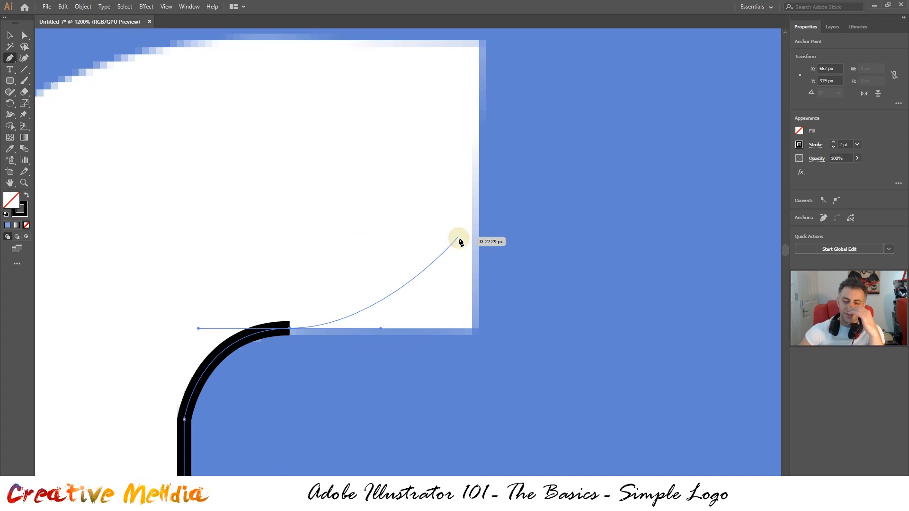
pyautogui.click(289, 328)
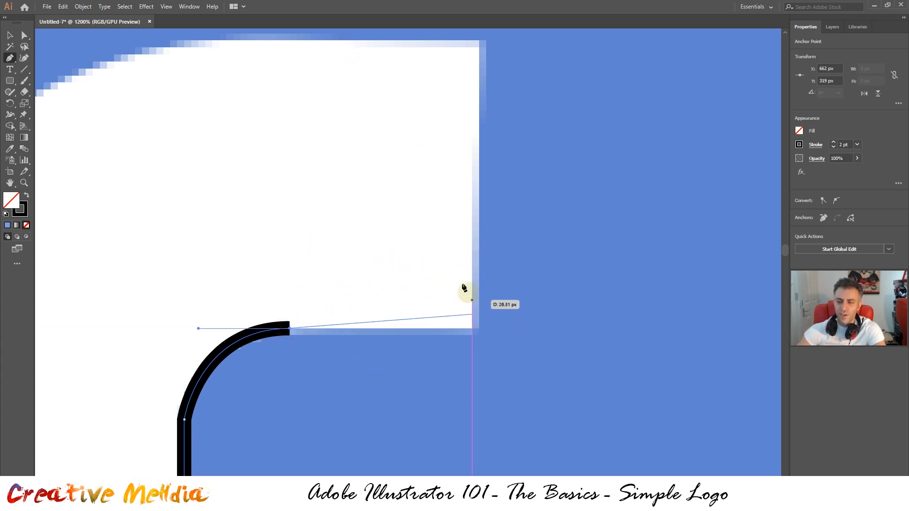
pyautogui.hotkey('ctrl', 'z')
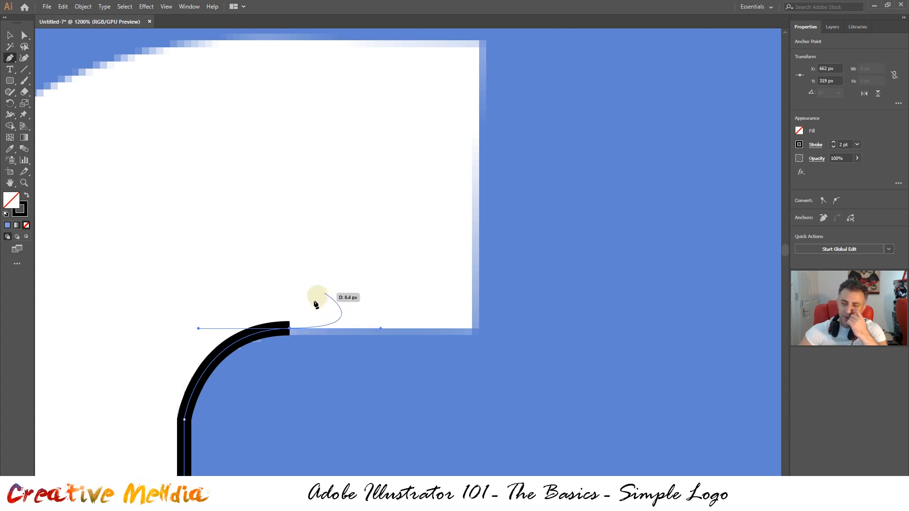
pyautogui.click(289, 328)
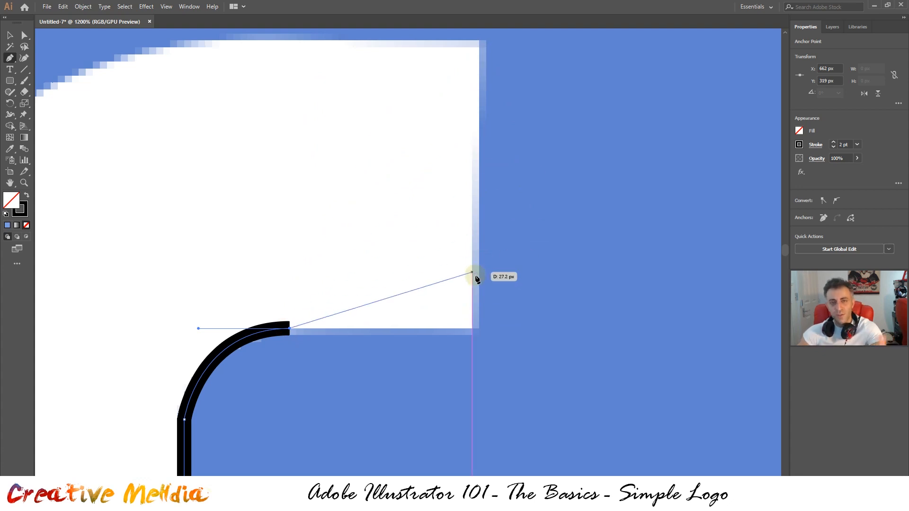
pyautogui.press('shift')
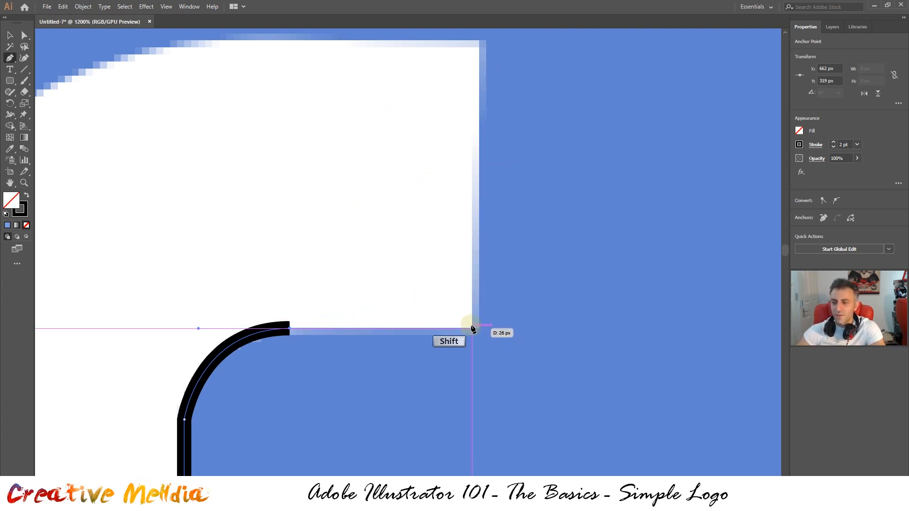
pyautogui.keyDown('shift'); pyautogui.click(472, 328); pyautogui.keyUp('shift')
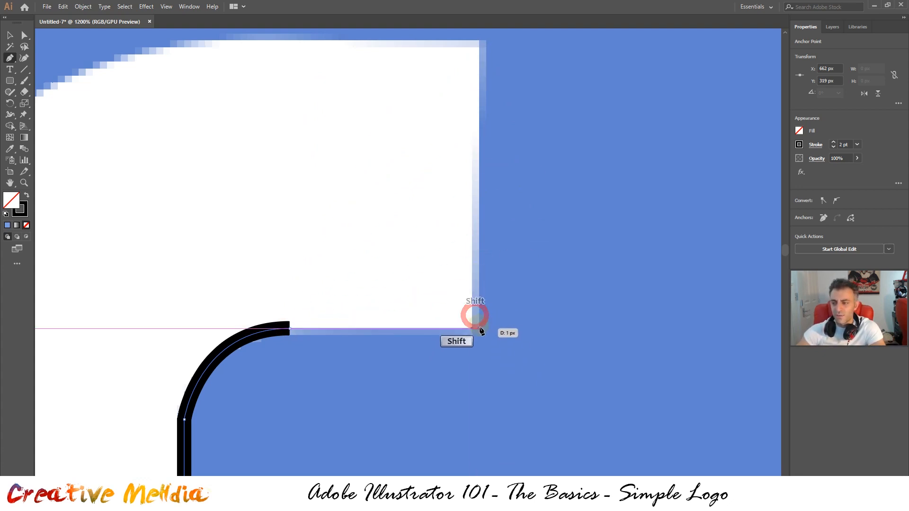
# - Trace the hook's vertical end upward and its top edge back to the start of the outer curve at X 650, Y 279 px
pyautogui.press('shift')
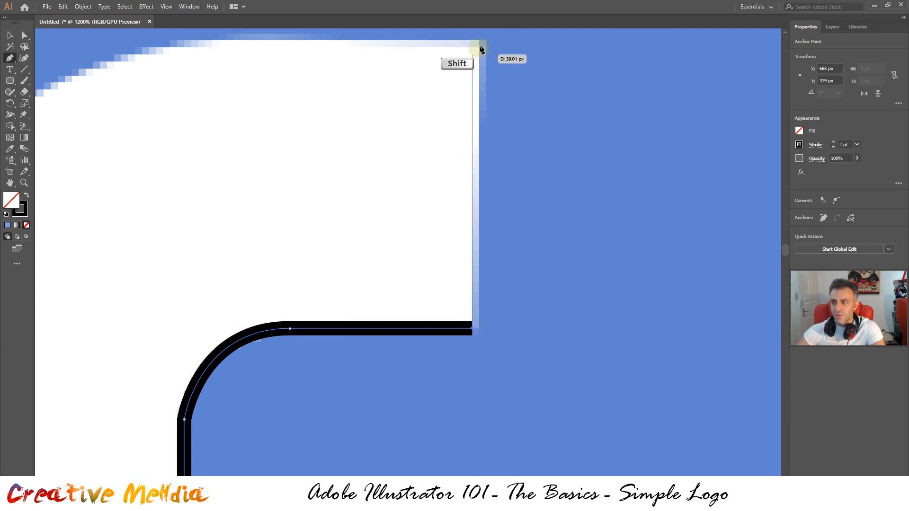
pyautogui.keyDown('shift'); pyautogui.click(478, 44); pyautogui.keyUp('shift')
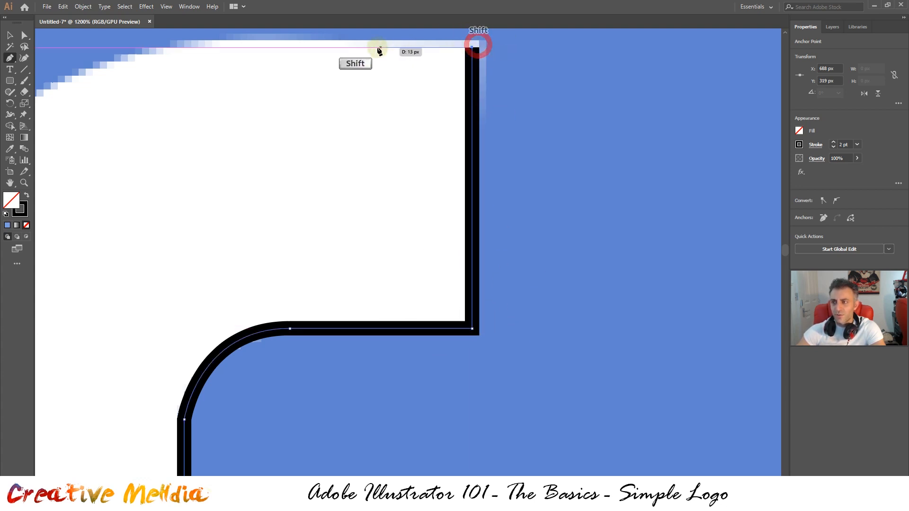
pyautogui.click(202, 48)
# - Trace the hook's large outer curve down to a smooth anchor at X 601, Y 326 px, with a vertical handle
pyautogui.scroll(-2, 147, 170)
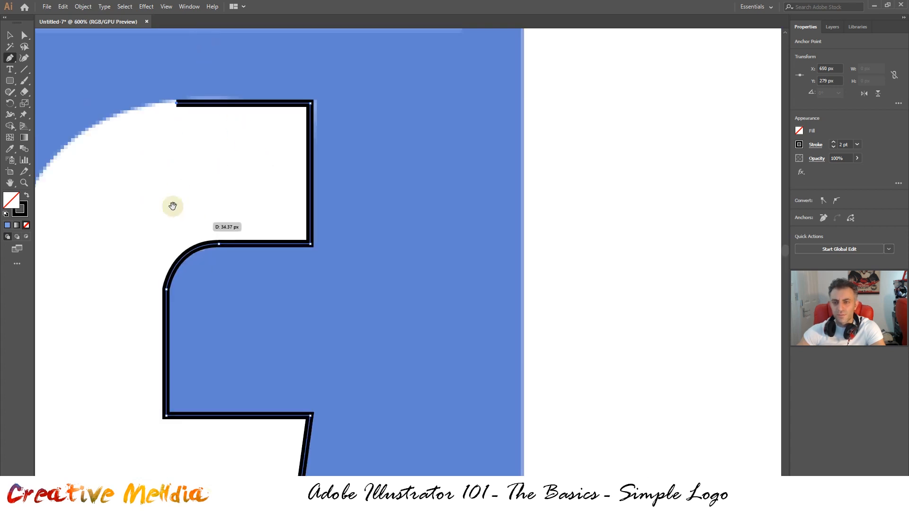
pyautogui.moveTo(173, 205); pyautogui.dragTo(393, 163)
pyautogui.scroll(-1, 228, 240)
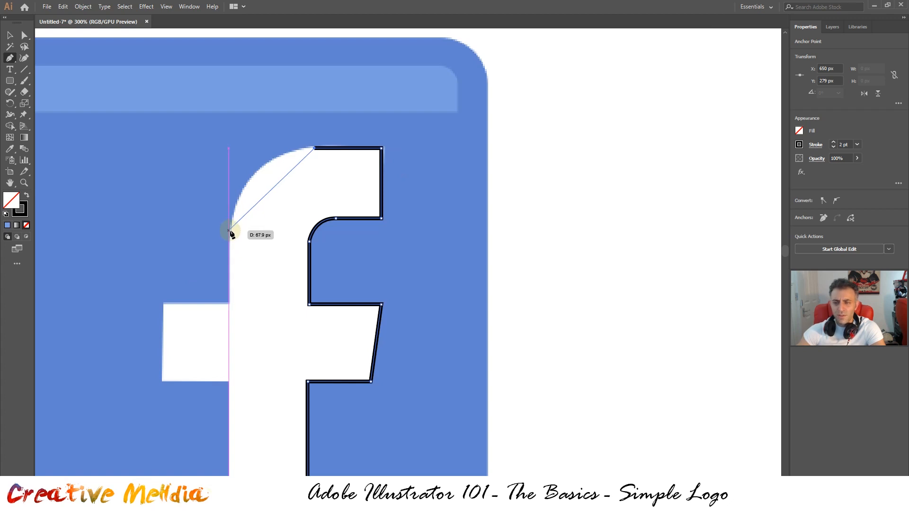
pyautogui.moveTo(231, 234); pyautogui.dragTo(227, 241)
pyautogui.keyDown('shift'); pyautogui.click(219, 309); pyautogui.keyUp('shift')
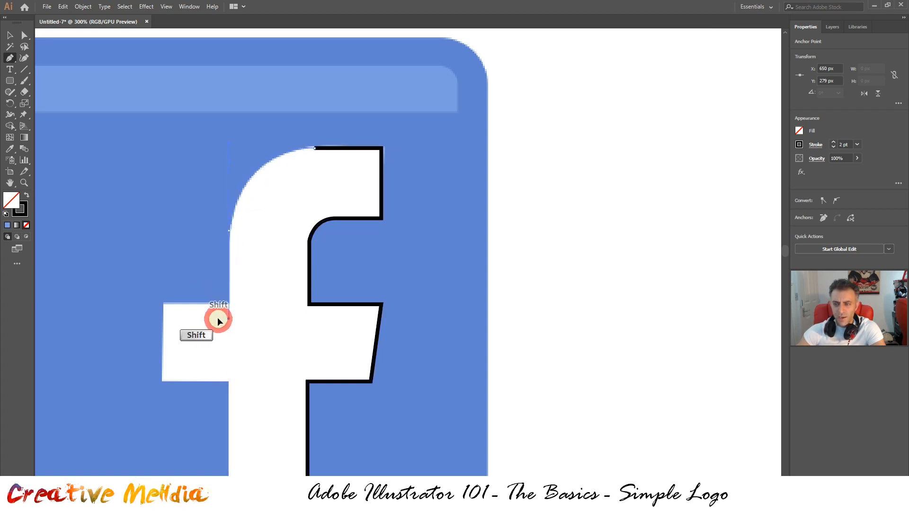
# - Remove the outer curve anchor's outgoing handle and trace straight down and around the crossbar's left arm to X 601, Y 412 px
pyautogui.scroll(1, 228, 240)
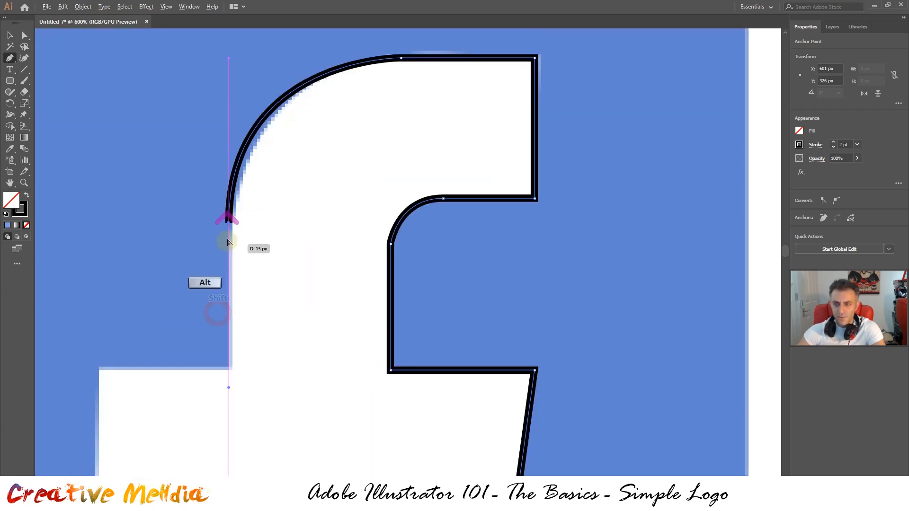
pyautogui.click(229, 223)
pyautogui.keyDown('shift'); pyautogui.click(228, 368); pyautogui.keyUp('shift')
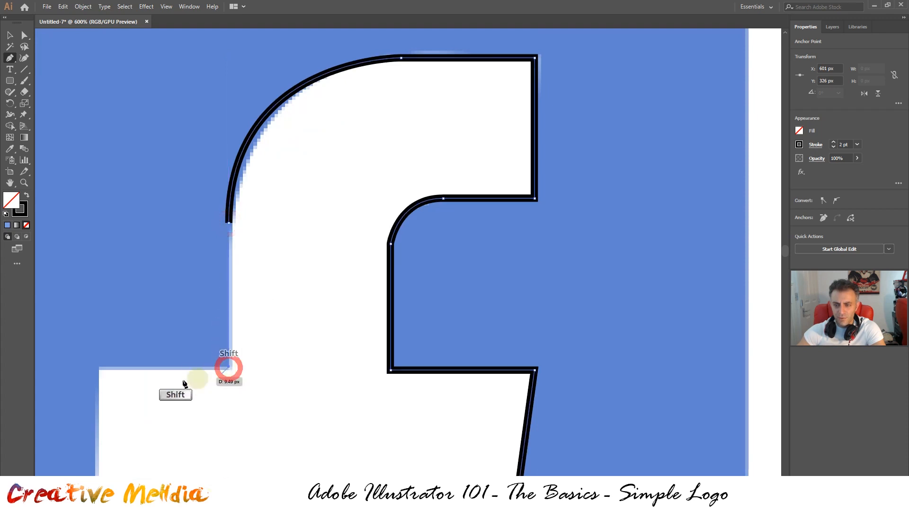
pyautogui.keyDown('shift'); pyautogui.click(97, 369); pyautogui.keyUp('shift')
pyautogui.moveTo(254, 399); pyautogui.dragTo(321, 148)
pyautogui.keyDown('shift'); pyautogui.click(163, 274); pyautogui.keyUp('shift')
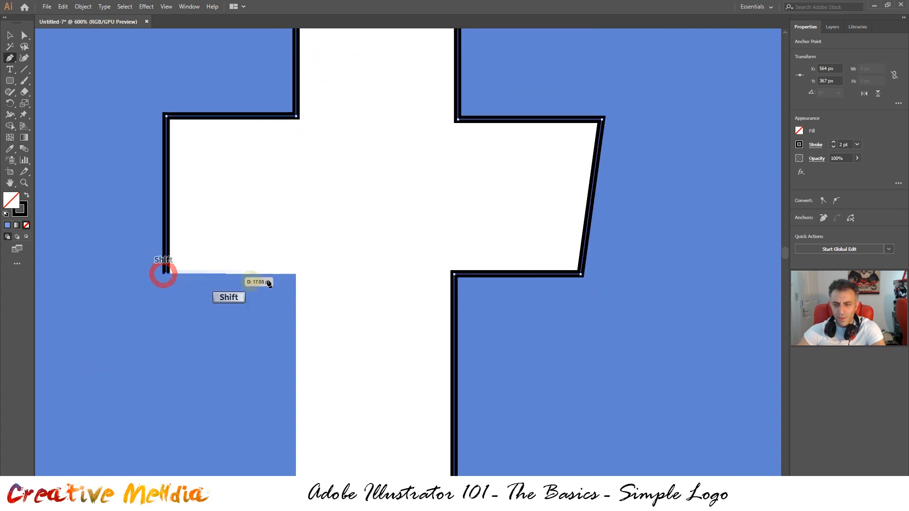
pyautogui.keyDown('shift'); pyautogui.click(296, 274); pyautogui.keyUp('shift')
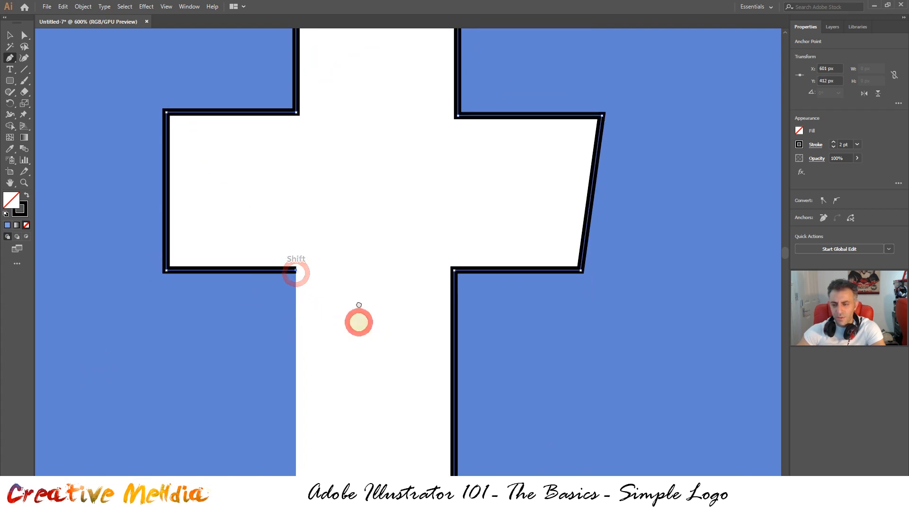
# - Trace the stem's left edge down and close the letter f's path at its starting anchor, X 601, Y 503 px
pyautogui.moveTo(357, 318); pyautogui.dragTo(310, 104)
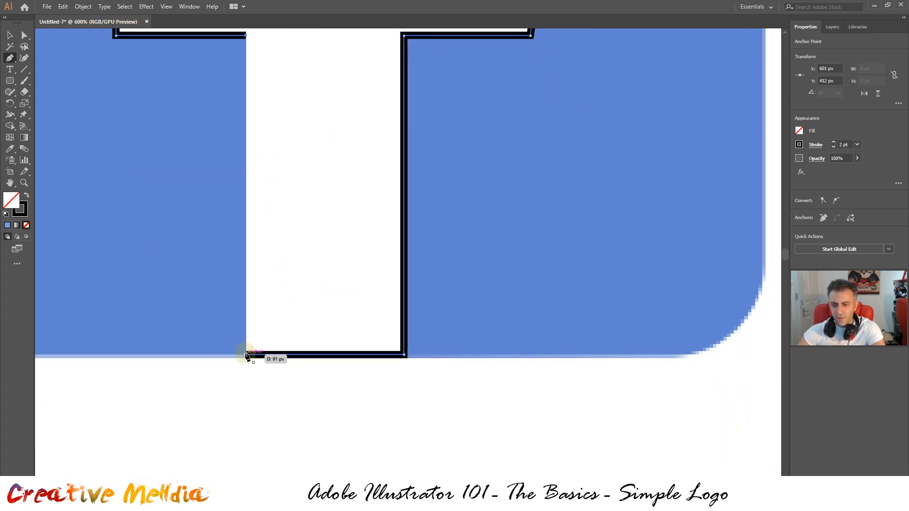
pyautogui.scroll(2, 247, 355)
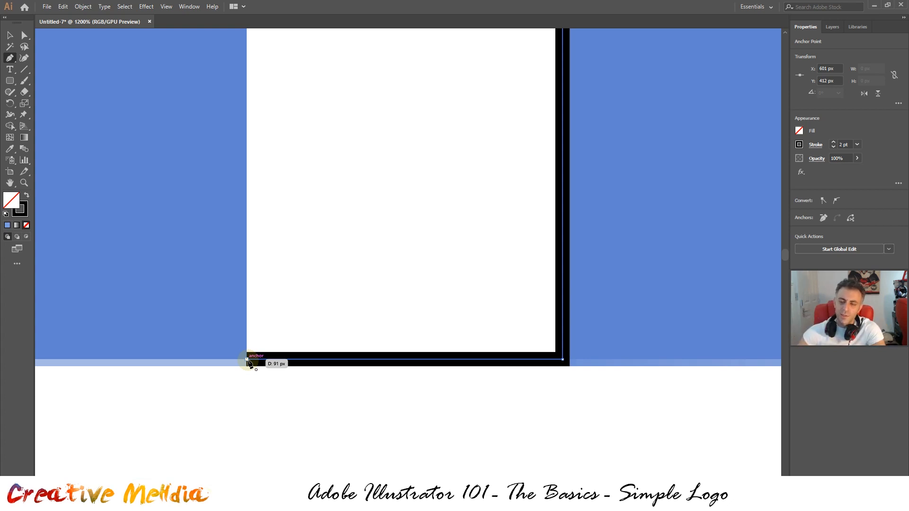
pyautogui.click(247, 361)
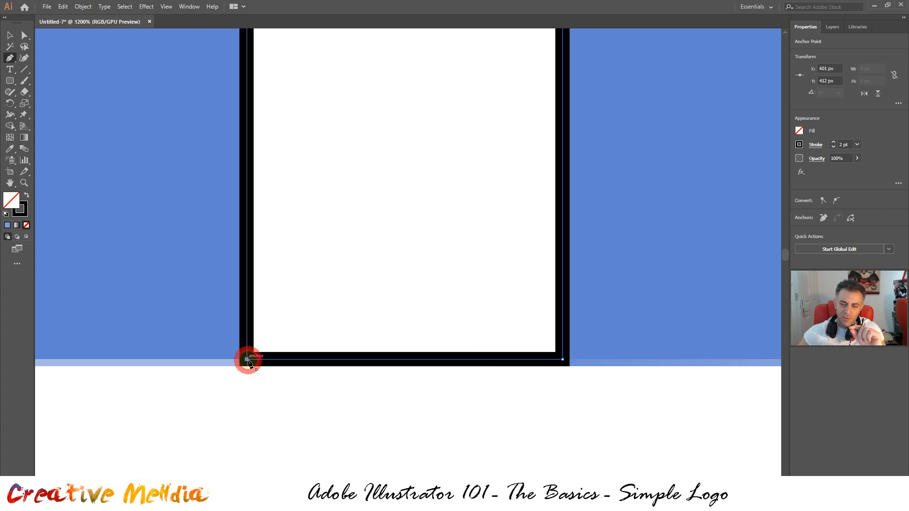
pyautogui.scroll(-10, 393, 362)
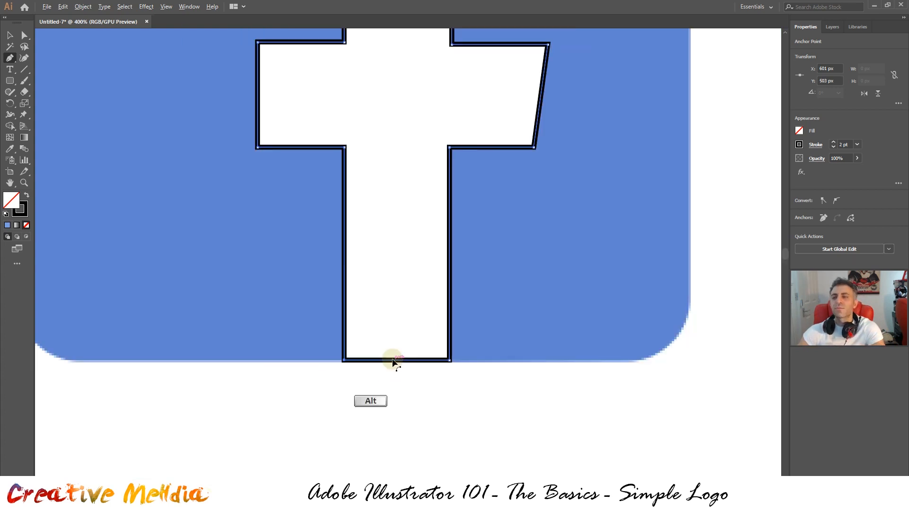
# - Move the traced letter f off the reference icon and onto the lower-right part of the redrawn blue square
pyautogui.moveTo(482, 259); pyautogui.dragTo(493, 345)
pyautogui.scroll(-1, 493, 345)
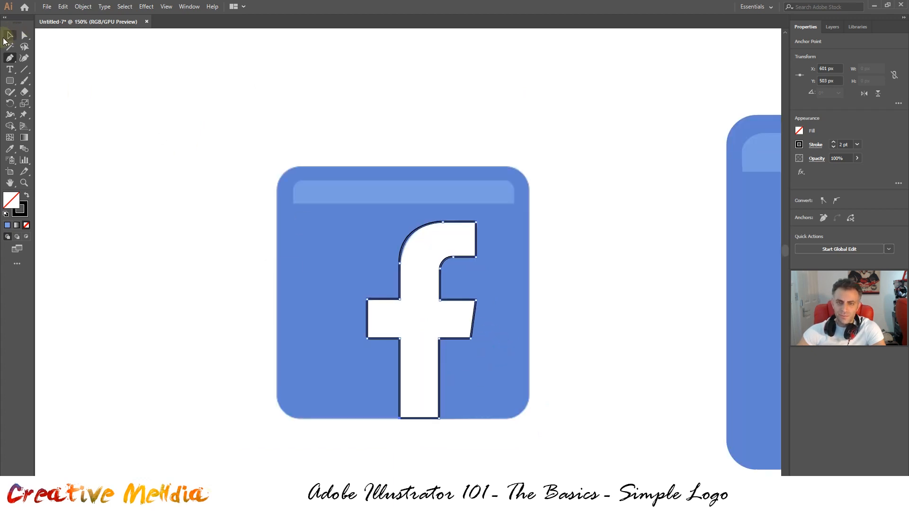
pyautogui.click(9, 36)
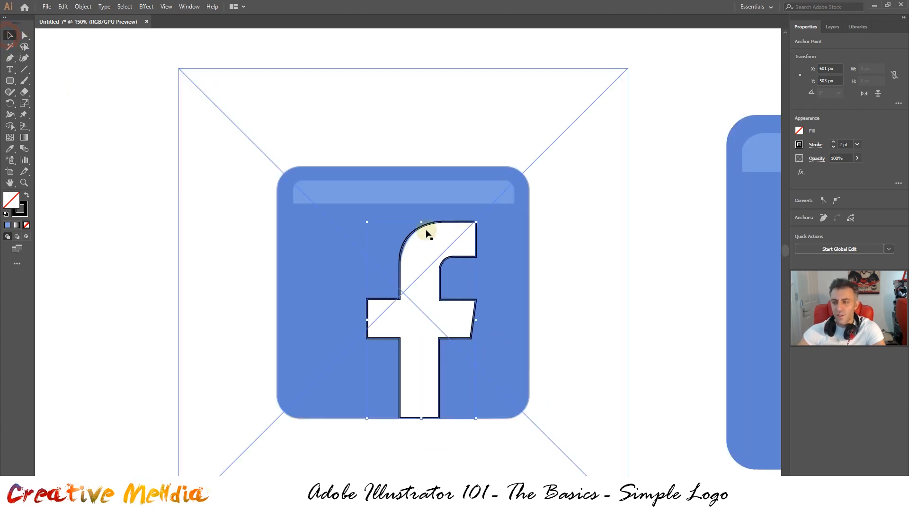
pyautogui.scroll(-2, 521, 223)
pyautogui.scroll(1, 541, 251)
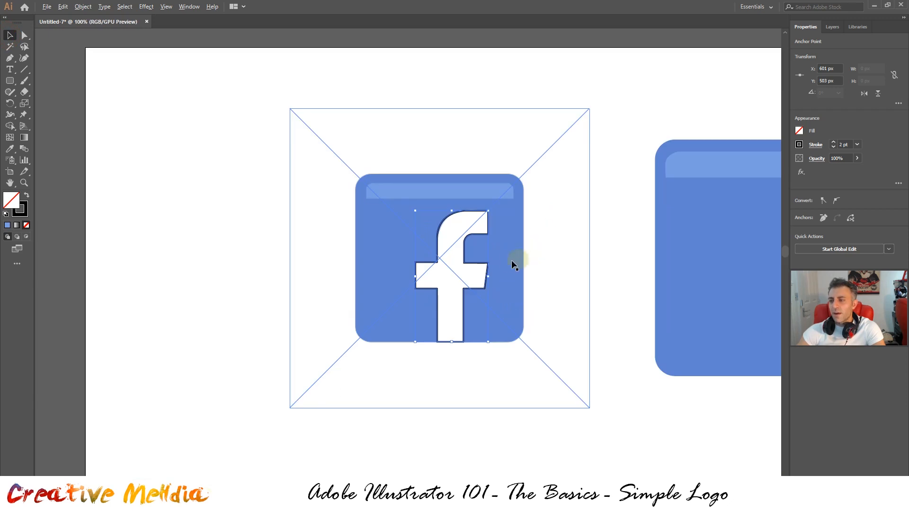
pyautogui.moveTo(477, 263); pyautogui.dragTo(755, 273)
pyautogui.press('space')
pyautogui.moveTo(718, 358); pyautogui.dragTo(290, 328)
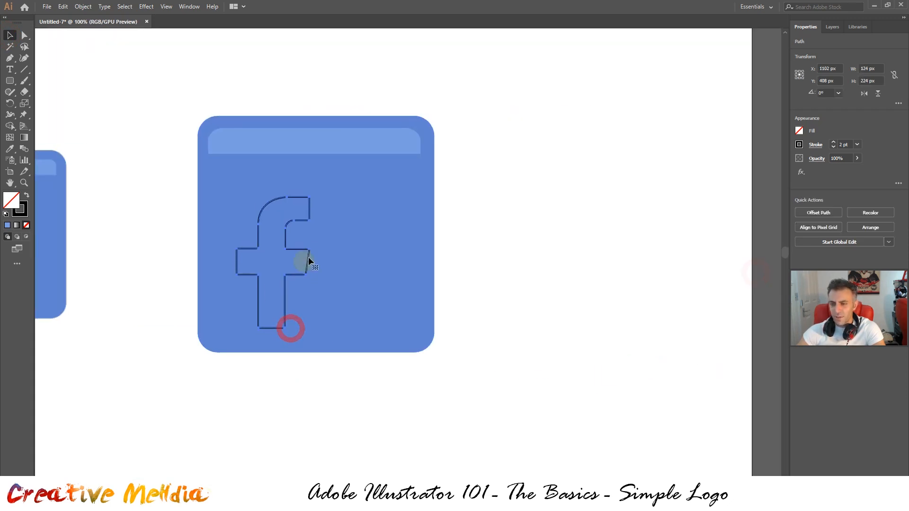
pyautogui.moveTo(294, 254); pyautogui.dragTo(398, 279)
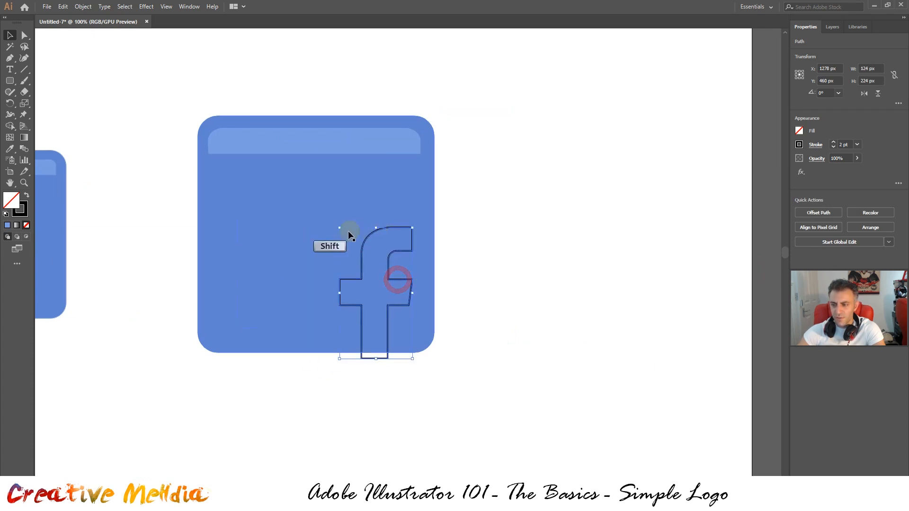
# - Scale the letter f proportionally to about 181 × 327 px and shift it left to X 1219.5 px within the blue square
pyautogui.moveTo(341, 228); pyautogui.dragTo(284, 162)
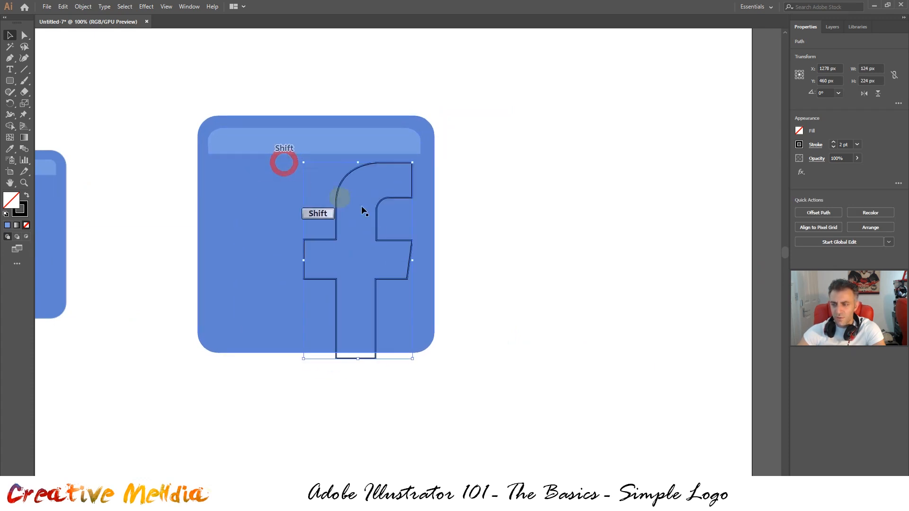
pyautogui.hotkey('shift', 'Left')
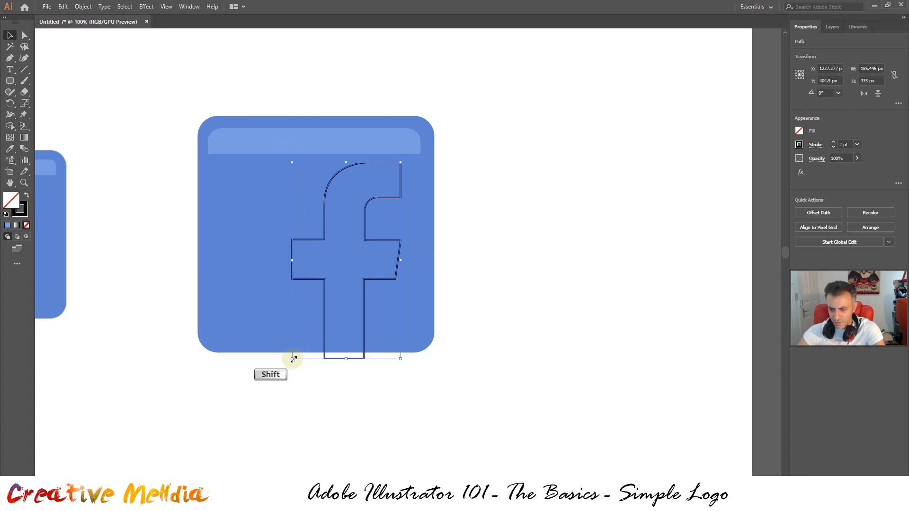
pyautogui.moveTo(293, 359); pyautogui.dragTo(295, 357)
pyautogui.click(468, 360)
pyautogui.moveTo(290, 310); pyautogui.dragTo(497, 315)
pyautogui.click(597, 246)
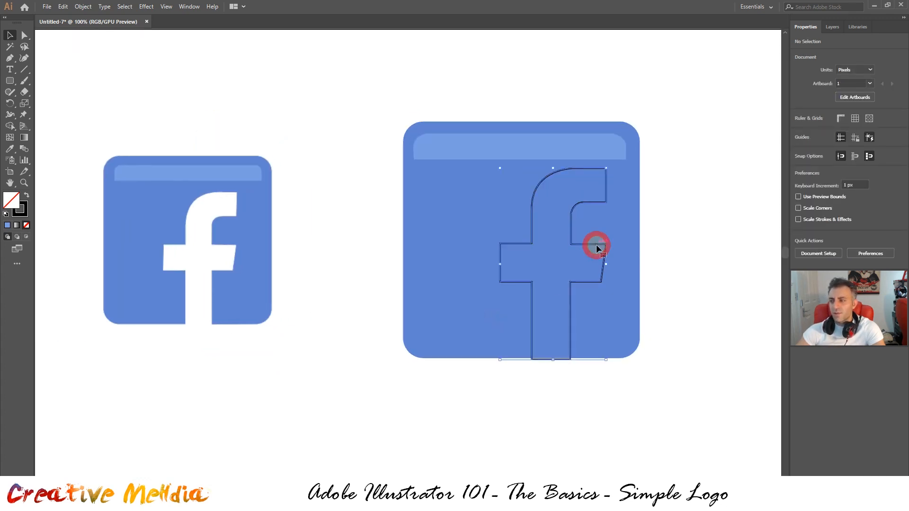
pyautogui.hotkey('shift', 'Left')
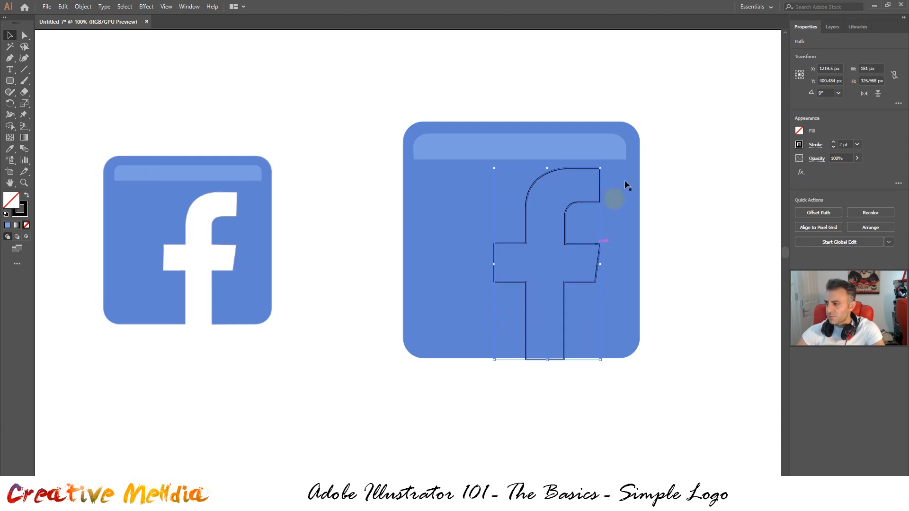
# - Remove the letter f's stroke, fill it with white and deselect it
pyautogui.click(833, 148)
pyautogui.click(834, 147)
pyautogui.click(834, 148)
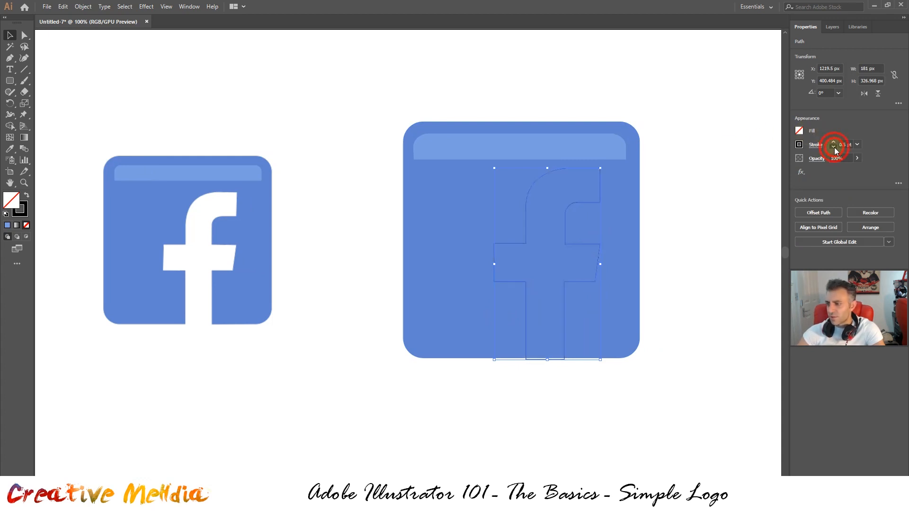
pyautogui.click(799, 131)
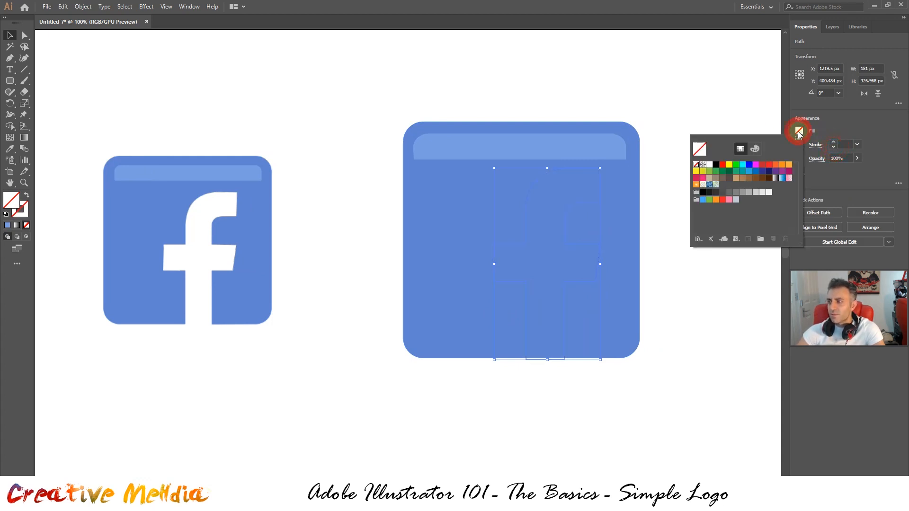
pyautogui.click(709, 164)
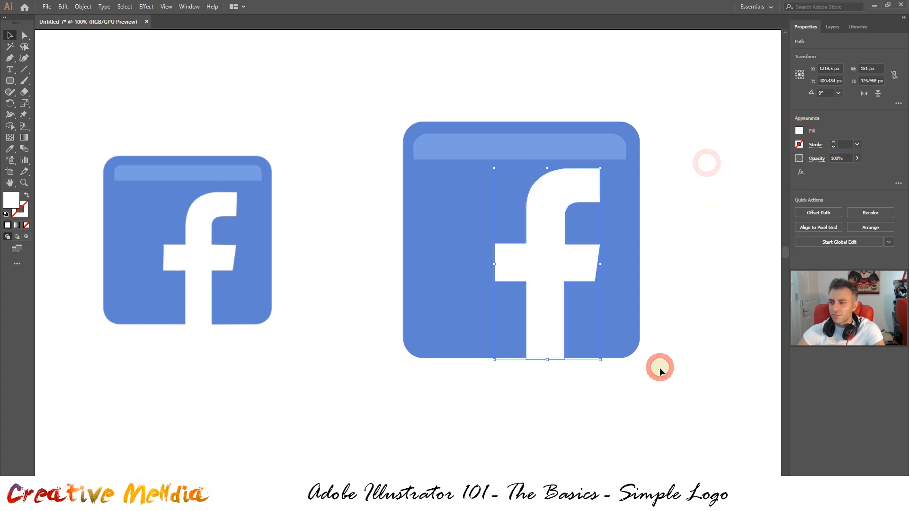
pyautogui.click(657, 407)
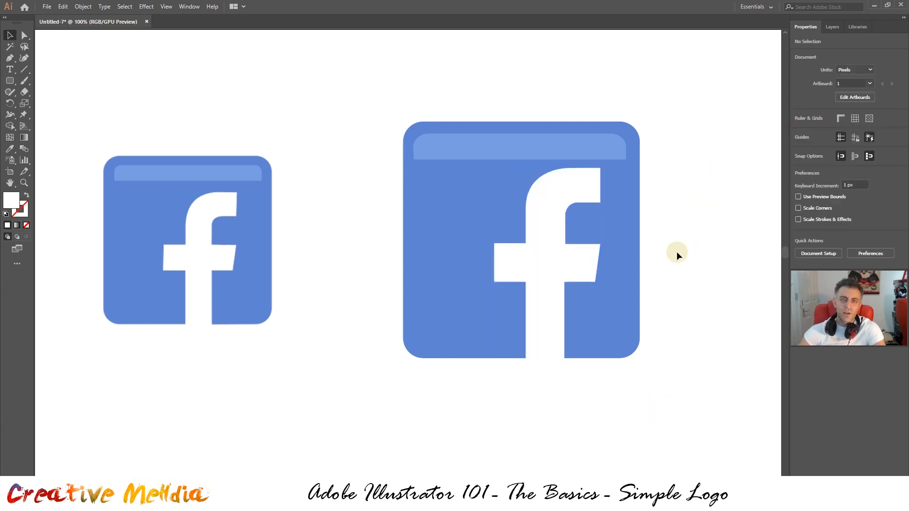
# - Compare the edge quality of the reference icon's letter f with that of the redrawn letter up close
pyautogui.scroll(6, 211, 263)
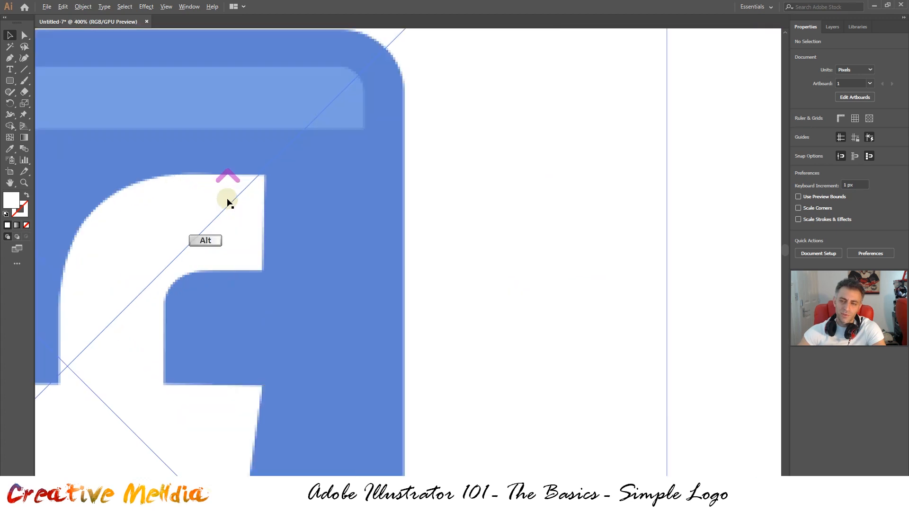
pyautogui.scroll(-5, 181, 203)
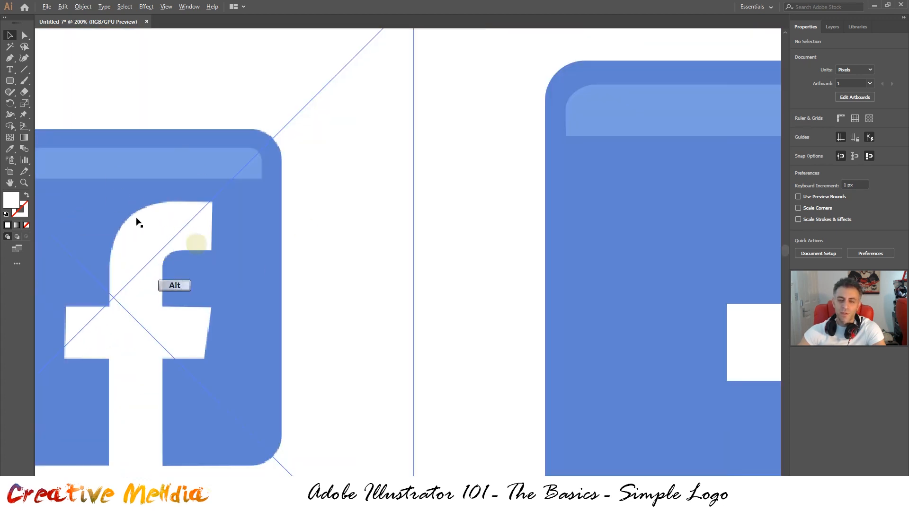
pyautogui.scroll(1, 161, 226)
pyautogui.scroll(-3, 163, 227)
pyautogui.scroll(5, 503, 236)
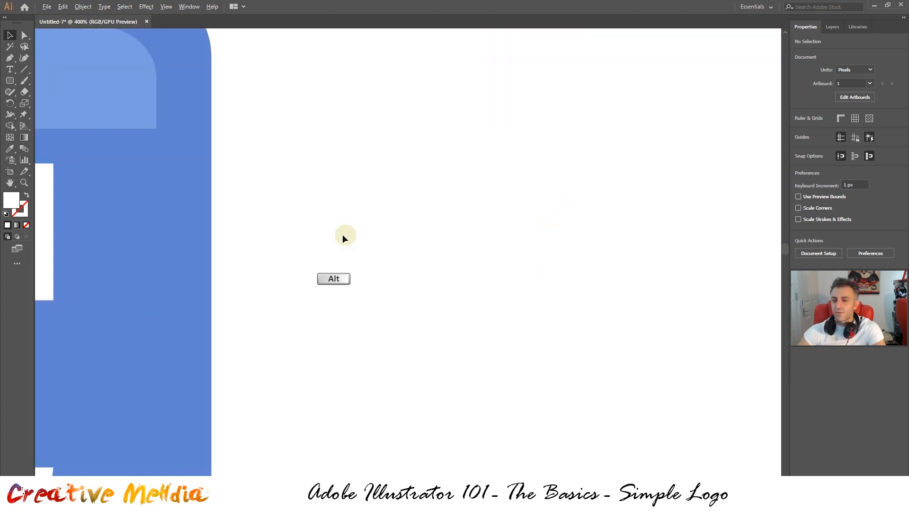
pyautogui.scroll(-3, 131, 222)
pyautogui.scroll(4, 206, 182)
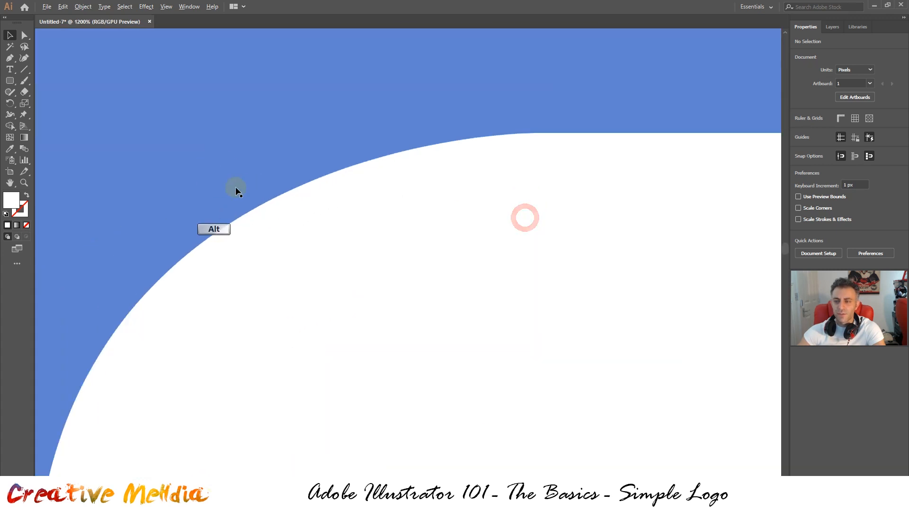
pyautogui.scroll(-4, 420, 233)
pyautogui.scroll(-2, 382, 325)
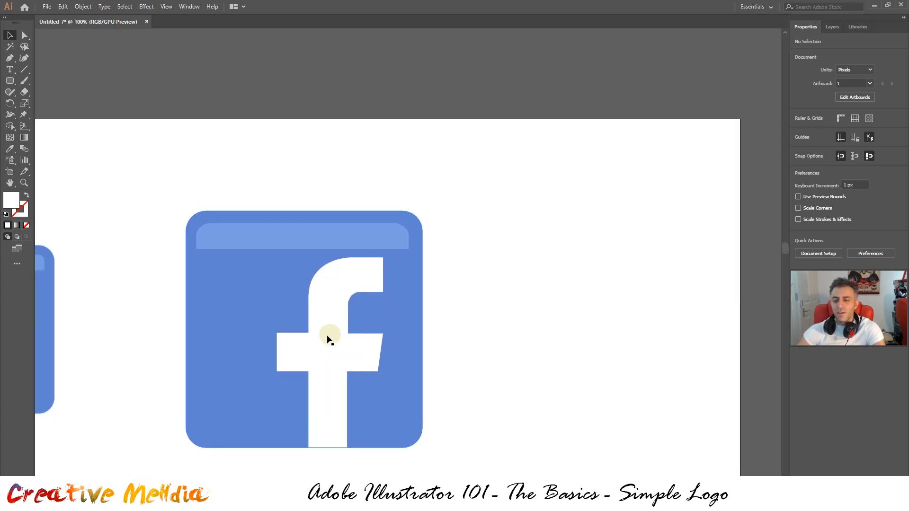
pyautogui.moveTo(329, 339); pyautogui.dragTo(553, 239)
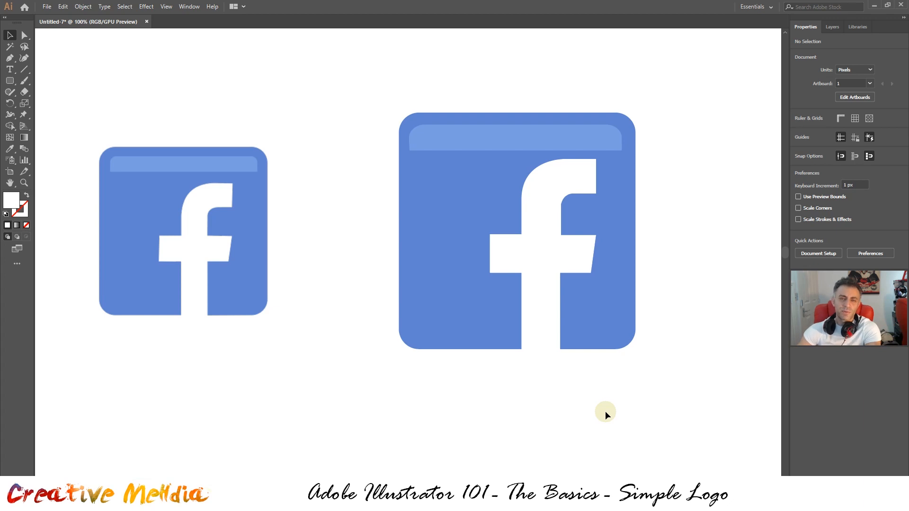
# - Delete the reference Facebook icon image from the artboard
pyautogui.moveTo(286, 114); pyautogui.dragTo(268, 129)
pyautogui.click(214, 233)
pyautogui.press('Delete')
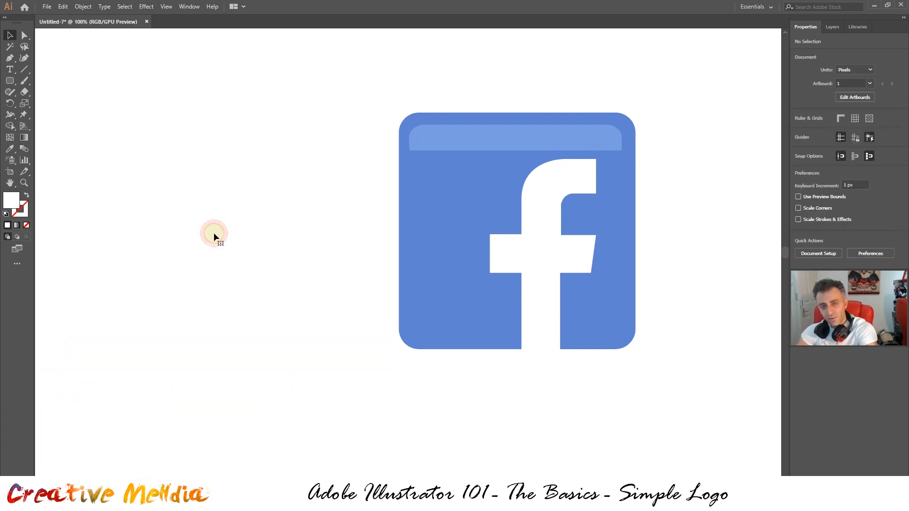
# - Move the whole redrawn Facebook icon to the artboard's upper-right corner and deselect it
pyautogui.scroll(-2, 214, 232)
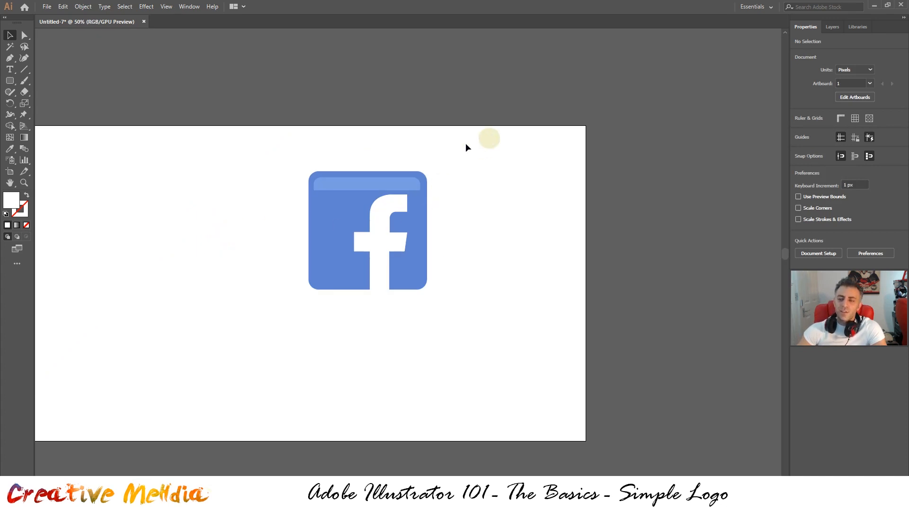
pyautogui.moveTo(489, 139); pyautogui.dragTo(251, 348)
pyautogui.moveTo(348, 216); pyautogui.dragTo(474, 195)
pyautogui.click(461, 337)
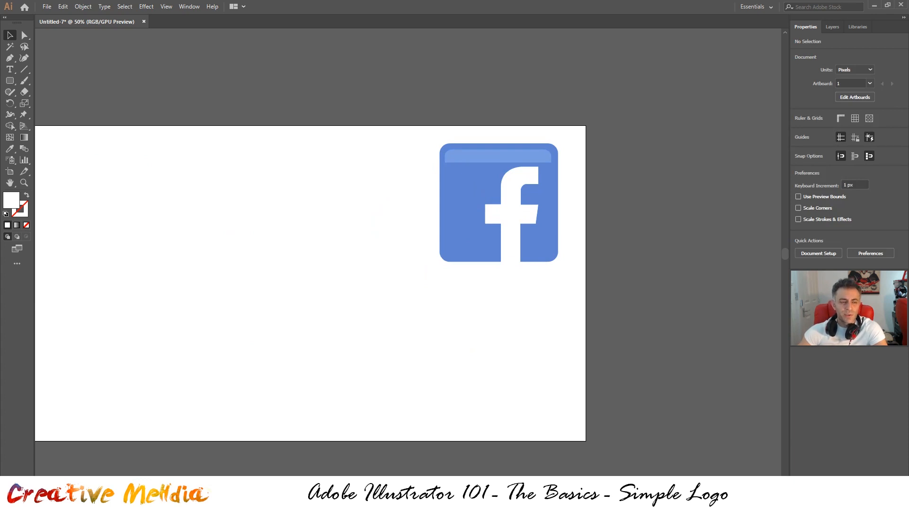
# - Place the six-logo brand image at the artboard's upper left and the social media logo image below it, enlarging the lower one
pyautogui.moveTo(0, 241); pyautogui.dragTo(166, 201)
pyautogui.click(222, 326)
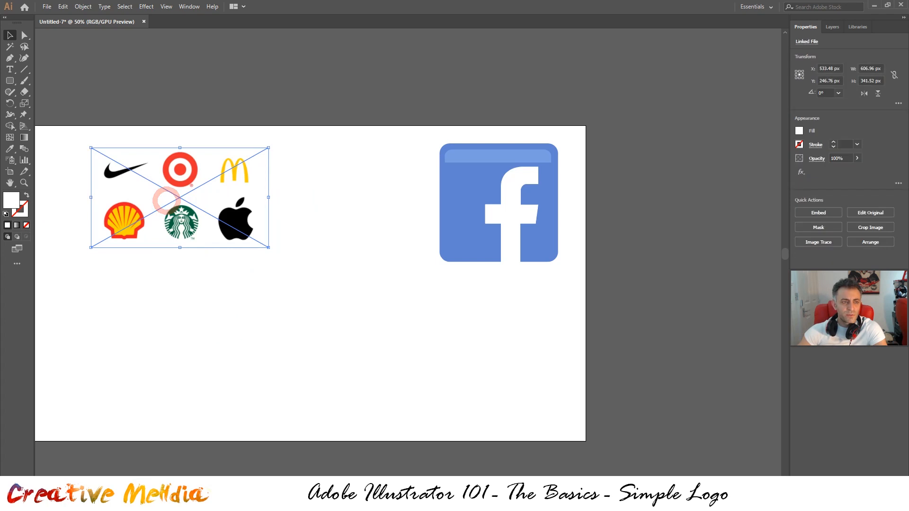
pyautogui.moveTo(0, 355); pyautogui.dragTo(348, 258)
pyautogui.moveTo(240, 317); pyautogui.dragTo(184, 316)
pyautogui.moveTo(268, 350); pyautogui.dragTo(372, 414)
pyautogui.click(440, 378)
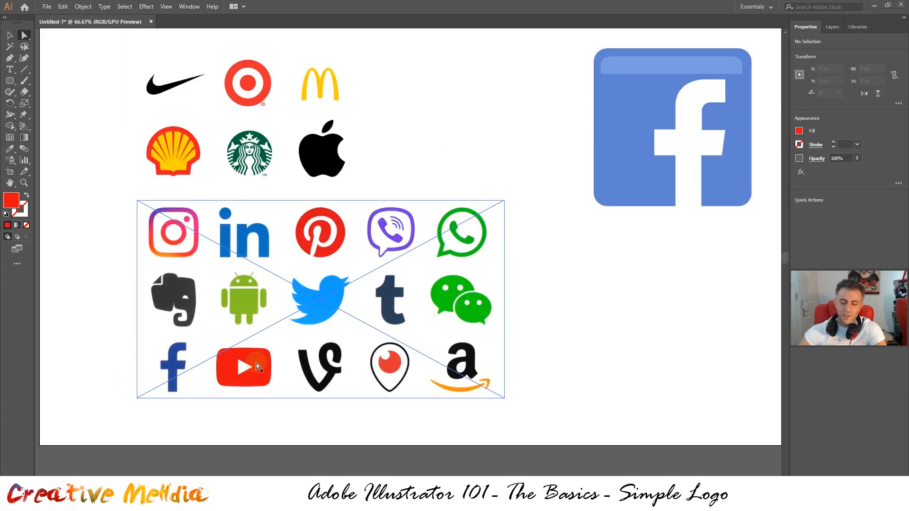
# - Draw a red rounded rectangle 141 × 96 px with 25 px corners over the YouTube icon in the lower logo image
pyautogui.keyDown('alt'); pyautogui.scroll(4, 254, 395); pyautogui.keyUp('alt')
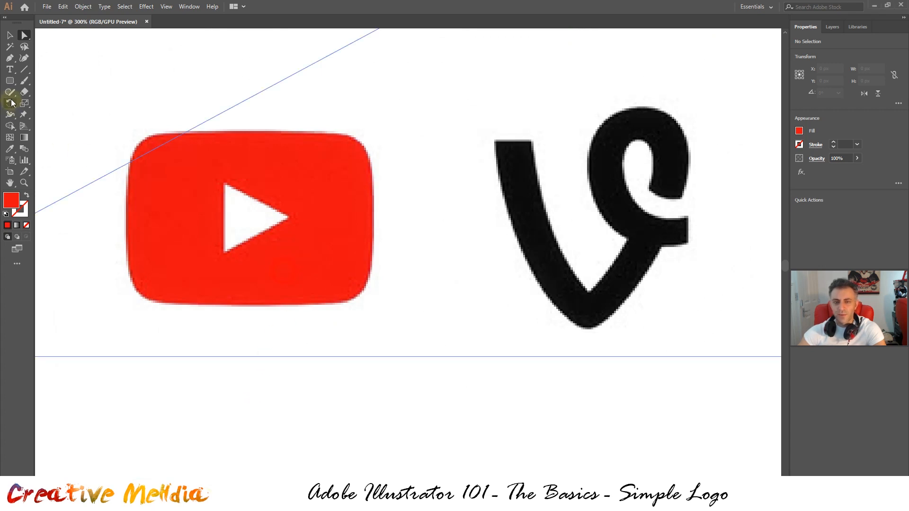
pyautogui.click(12, 82)
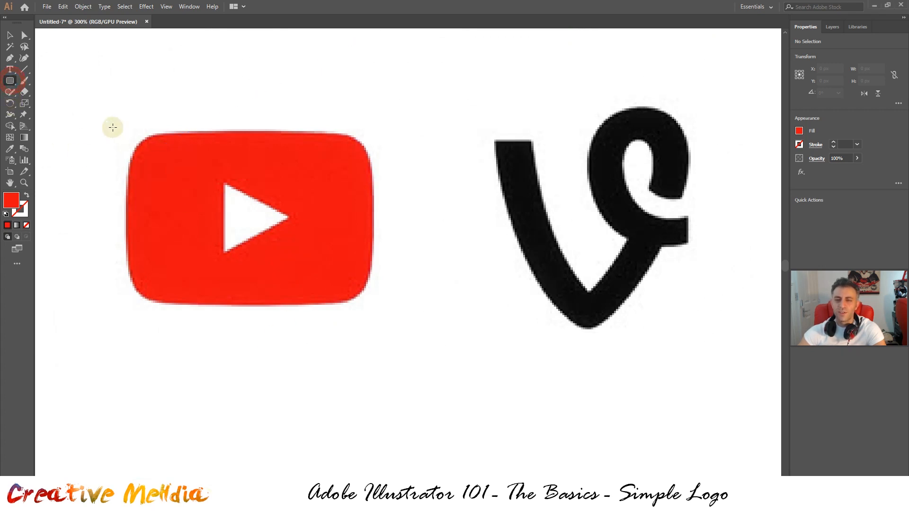
pyautogui.moveTo(113, 127)
pyautogui.mouseDown()
pyautogui.moveTo(327, 265)
pyautogui.moveTo(357, 314)
pyautogui.moveTo(334, 280)
pyautogui.moveTo(374, 304)
pyautogui.mouseUp()
pyautogui.press('Down')
pyautogui.press('Down')
pyautogui.press('Down')
pyautogui.press('Down')
pyautogui.press('Down')
pyautogui.press('Down')
pyautogui.press('Down')
pyautogui.press('Down')
pyautogui.press('Down')
pyautogui.press('Down')
pyautogui.press('Down')
pyautogui.press('Down')
pyautogui.press('Down')
pyautogui.press('Down')
pyautogui.press('Down')
pyautogui.press('Down')
pyautogui.press('Down')
pyautogui.press('Down')
pyautogui.press('Down')
pyautogui.press('Down')
pyautogui.press('Down')
pyautogui.press('Down')
pyautogui.press('Down')
pyautogui.press('Down')
pyautogui.press('Down')
pyautogui.press('Down')
pyautogui.press('Up')
pyautogui.press('Up')
pyautogui.press('Up')
pyautogui.press('Up')
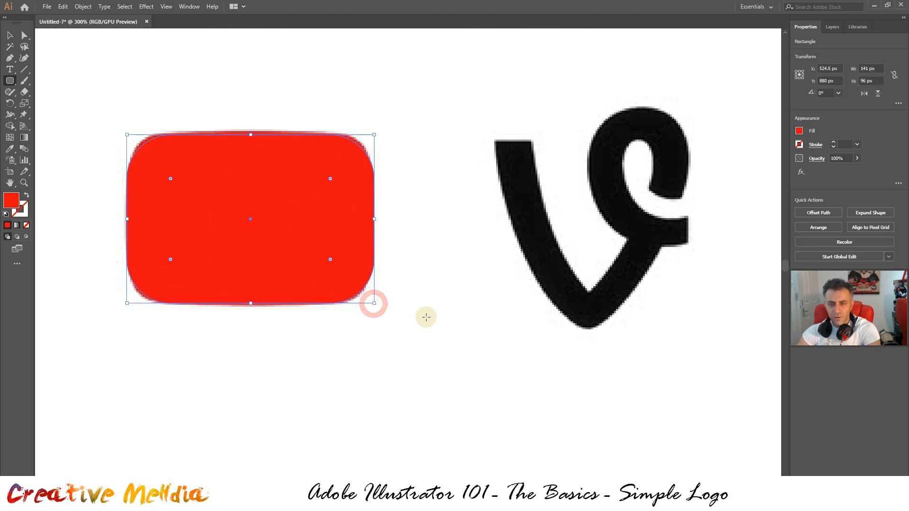
# - Extend the horizontal curve handles of the red rectangle's two upper corners outward to fill out the corners like the reference
pyautogui.click(24, 35)
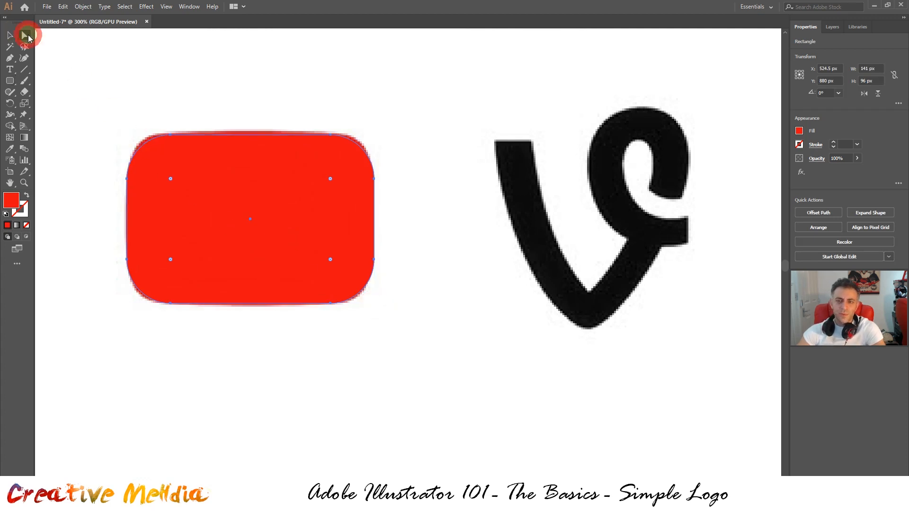
pyautogui.click(172, 137)
pyautogui.scroll(3, 172, 137)
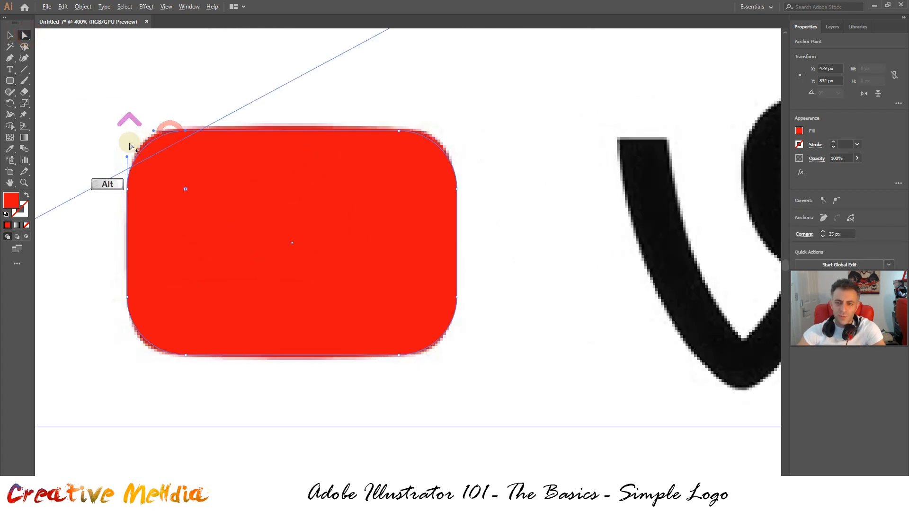
pyautogui.moveTo(173, 111); pyautogui.dragTo(136, 110)
pyautogui.moveTo(490, 200); pyautogui.dragTo(304, 187)
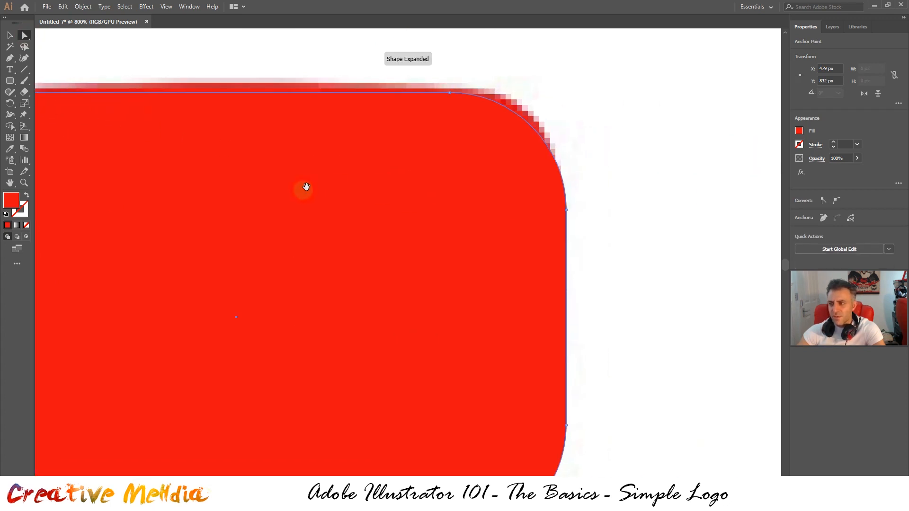
pyautogui.click(450, 93)
pyautogui.moveTo(514, 93); pyautogui.dragTo(527, 92)
# - Try to adjust the horizontal curve handle of the red rectangle's bottom-right corner, and reselect the whole path
pyautogui.moveTo(539, 328); pyautogui.dragTo(523, 169)
pyautogui.moveTo(604, 347); pyautogui.dragTo(647, 347)
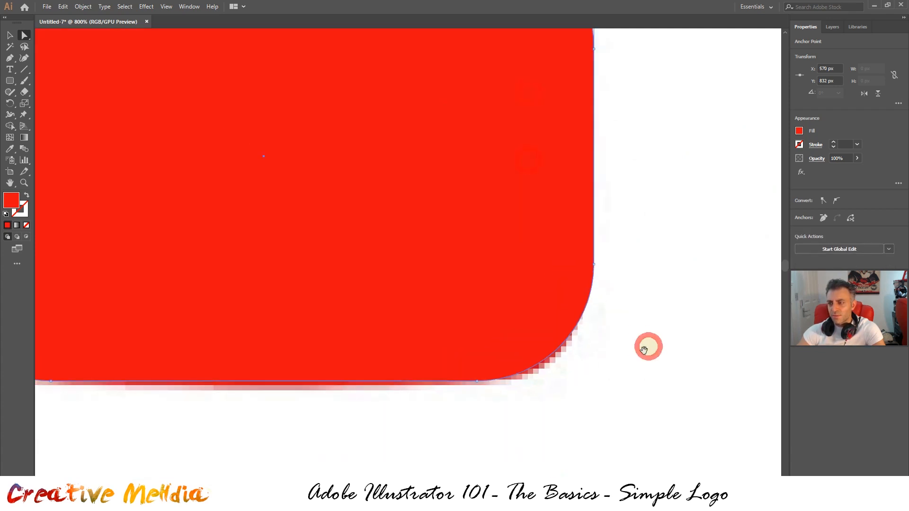
pyautogui.click(476, 381)
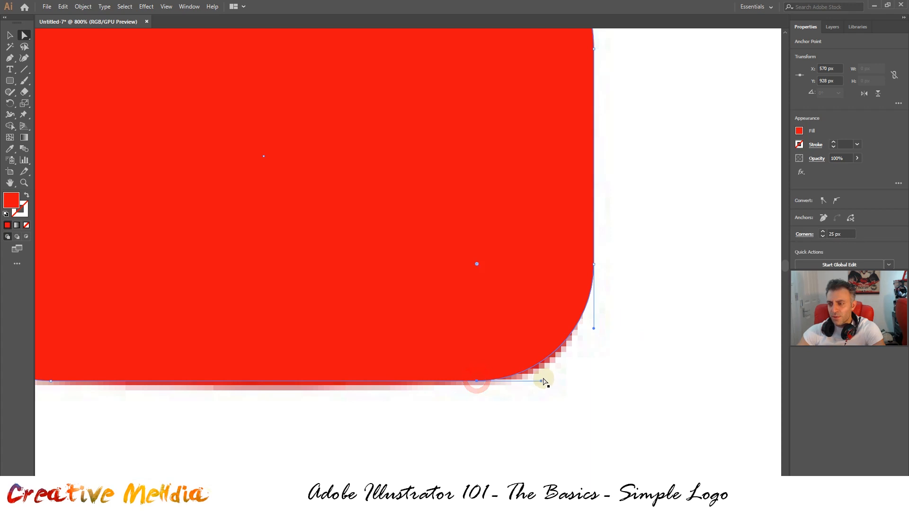
pyautogui.click(542, 379)
pyautogui.click(491, 367)
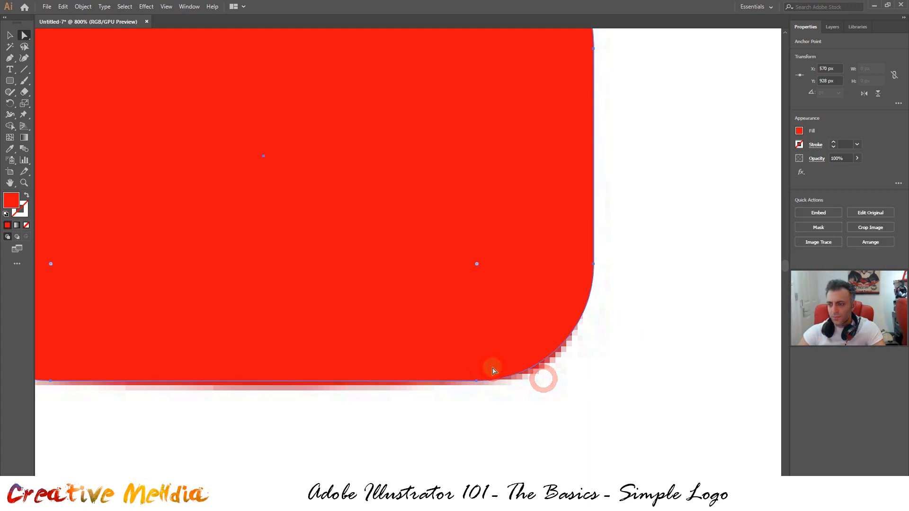
pyautogui.scroll(-2, 487, 361)
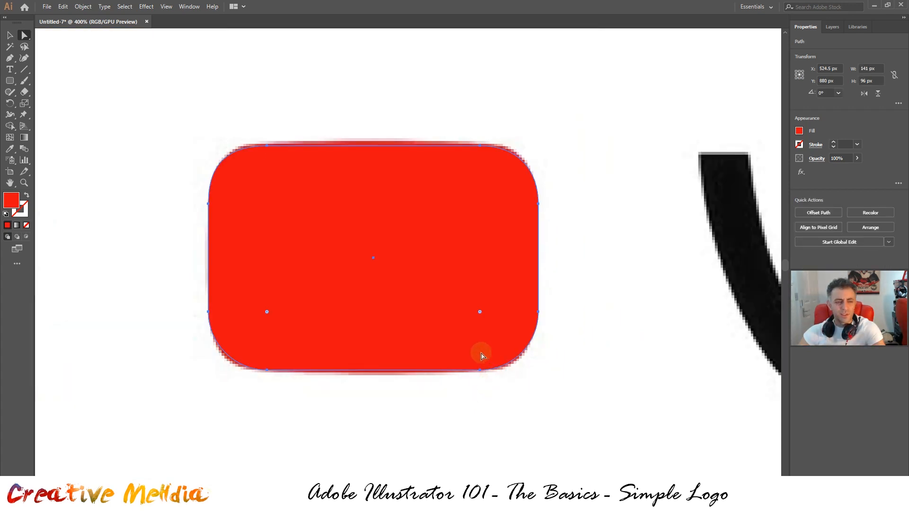